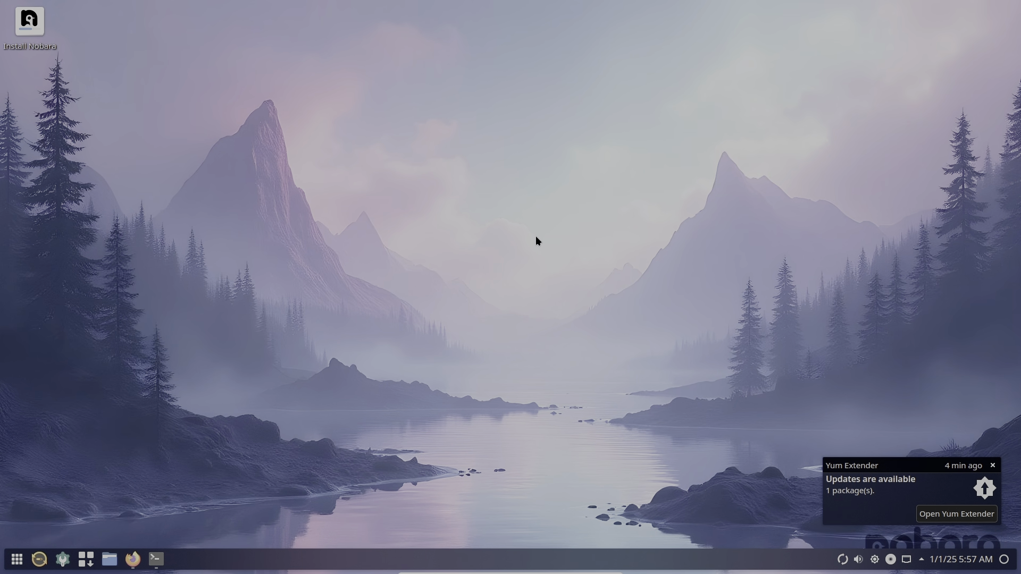
Switch to Firefox, maximize its window, and read the January 01, 2025 changelog from Base through the Nobara-tweak-tool section
{"action": "left_click", "coordinate": [134, 559]}
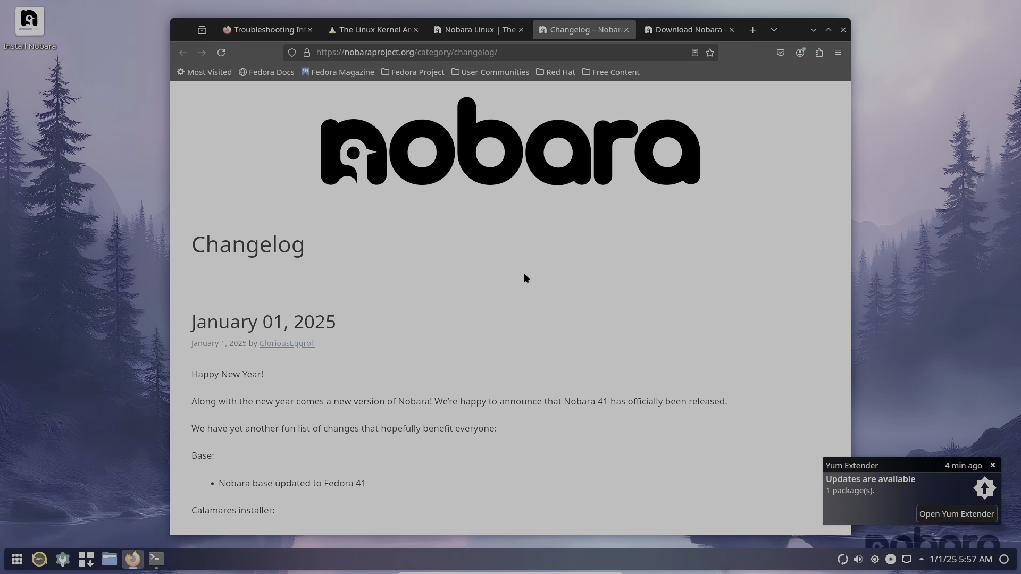
{"action": "left_click", "coordinate": [828, 30]}
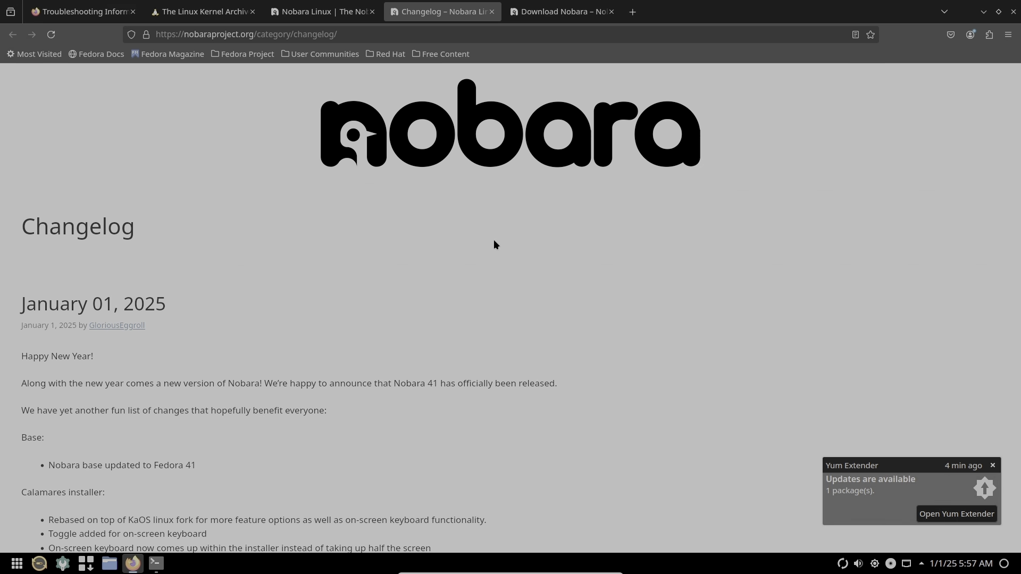
{"action": "scroll", "coordinate": [494, 240], "scroll_direction": "down", "scroll_amount": 3}
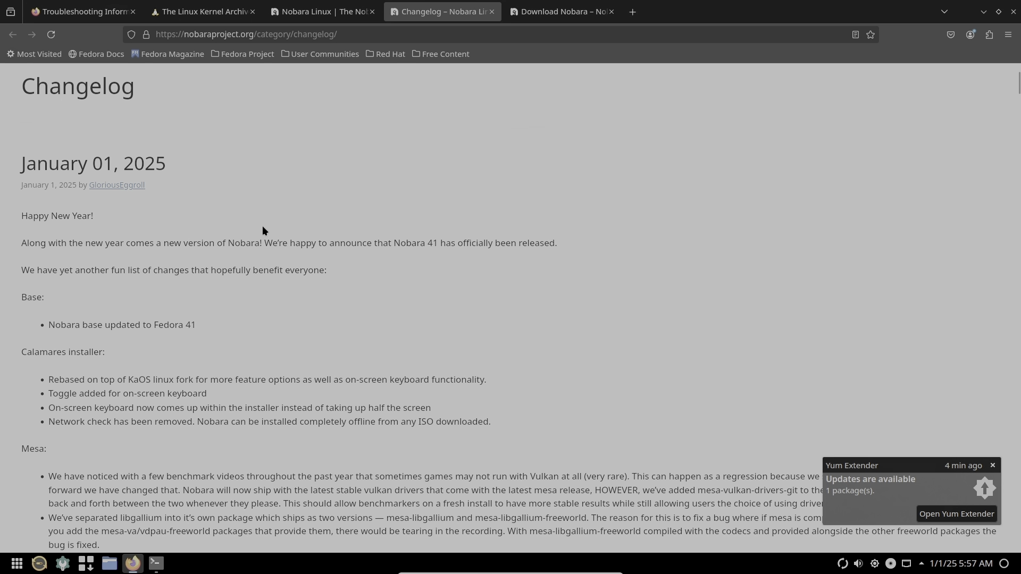
{"action": "scroll", "coordinate": [262, 229], "scroll_direction": "down", "scroll_amount": 3}
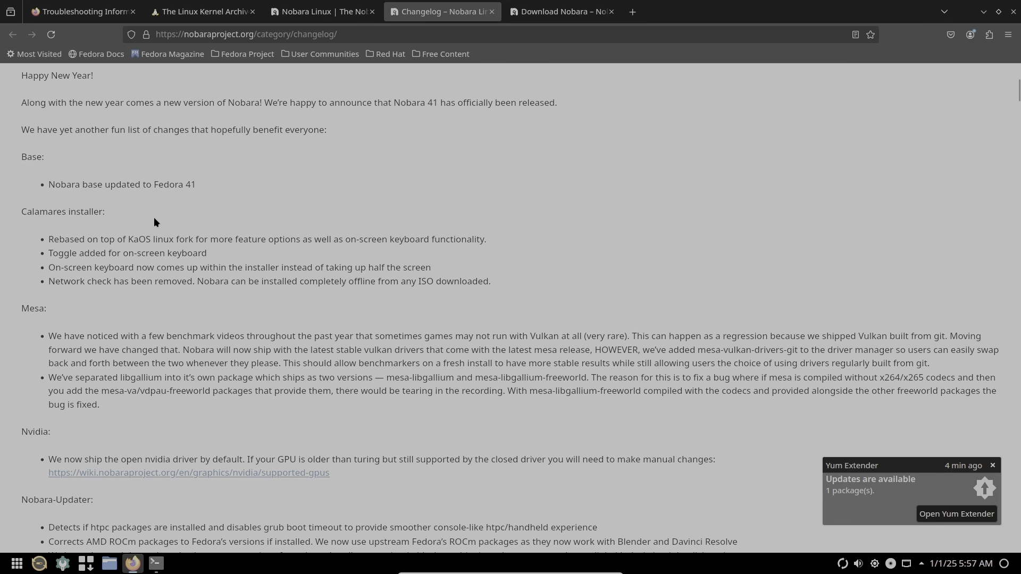
{"action": "scroll", "coordinate": [167, 226], "scroll_direction": "down", "scroll_amount": 4}
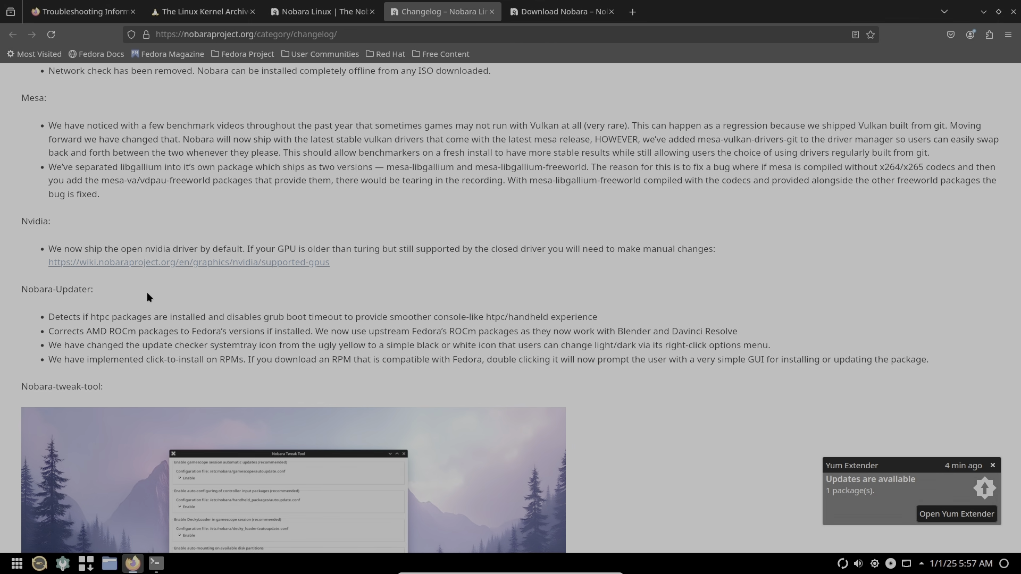
{"action": "scroll", "coordinate": [163, 302], "scroll_direction": "down", "scroll_amount": 4}
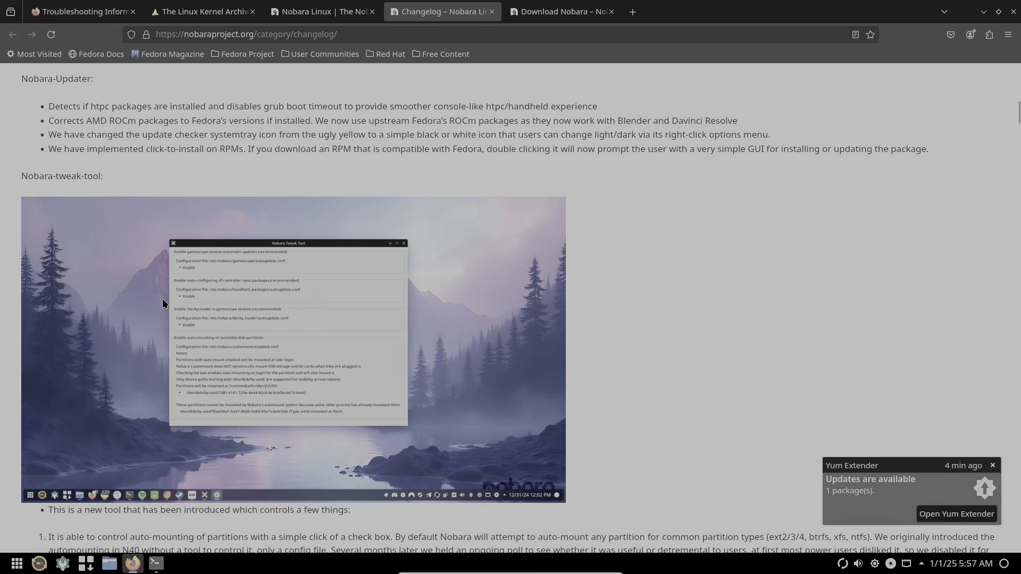
{"action": "scroll", "coordinate": [163, 304], "scroll_direction": "down", "scroll_amount": 3}
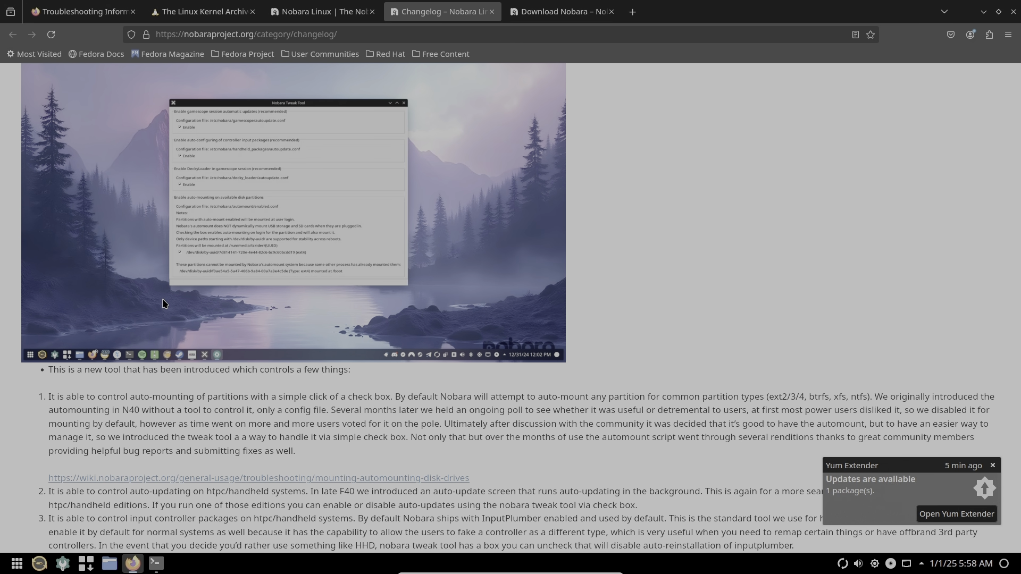
{"action": "scroll", "coordinate": [162, 304], "scroll_direction": "down", "scroll_amount": 2}
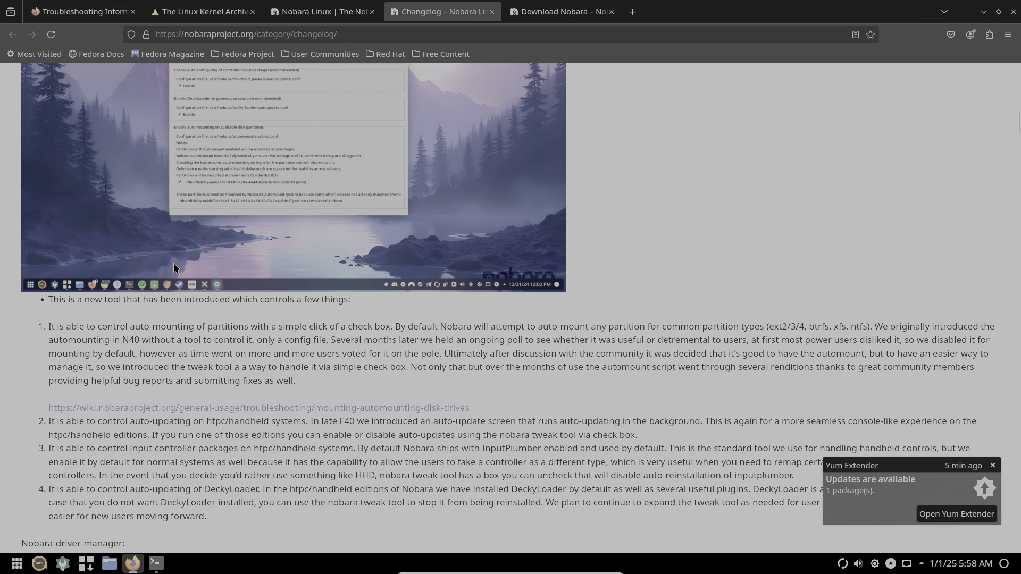
{"action": "scroll", "coordinate": [174, 263], "scroll_direction": "down", "scroll_amount": 3}
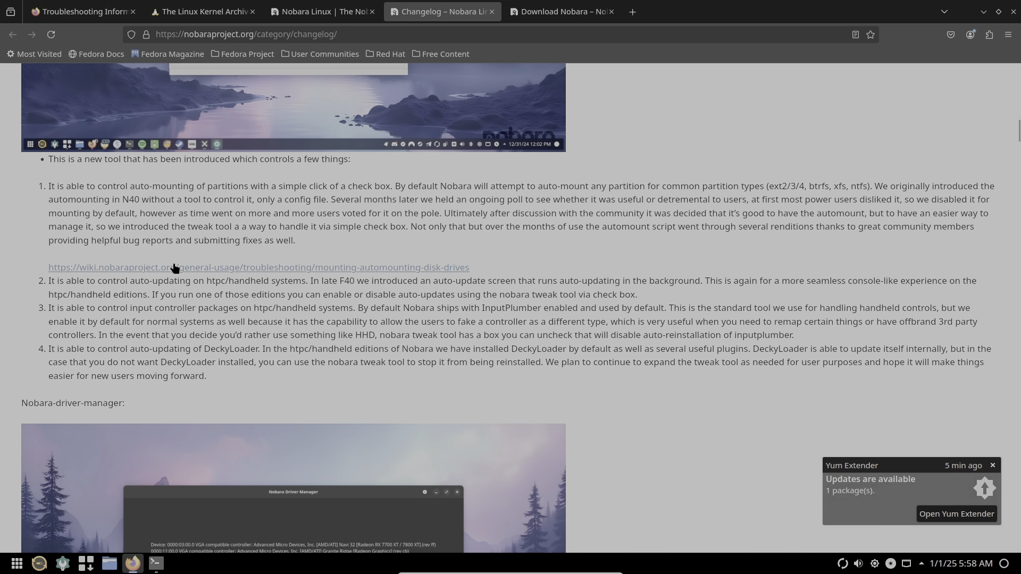
{"action": "scroll", "coordinate": [175, 267], "scroll_direction": "down", "scroll_amount": 2}
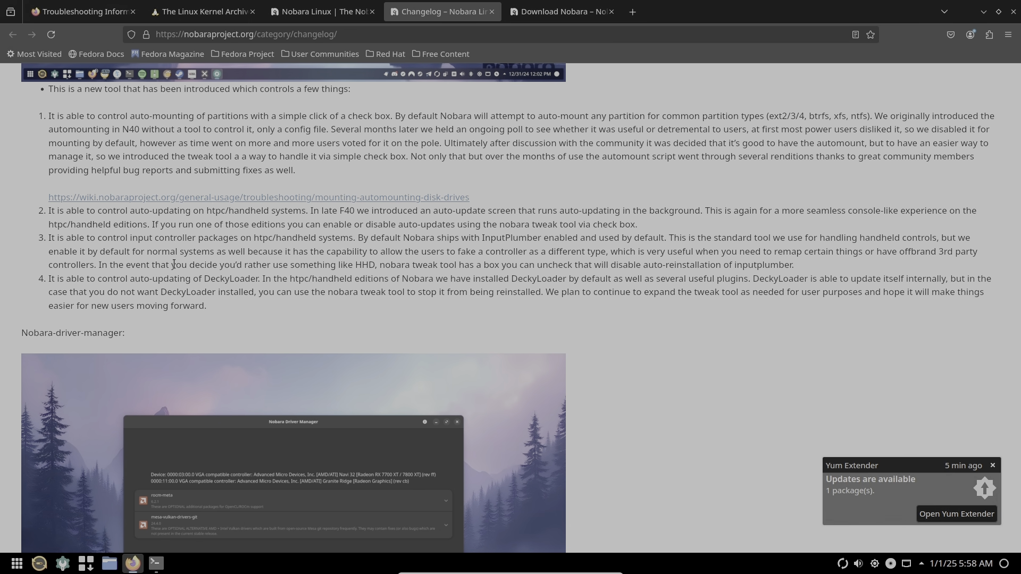
{"action": "scroll", "coordinate": [173, 264], "scroll_direction": "down", "scroll_amount": 3}
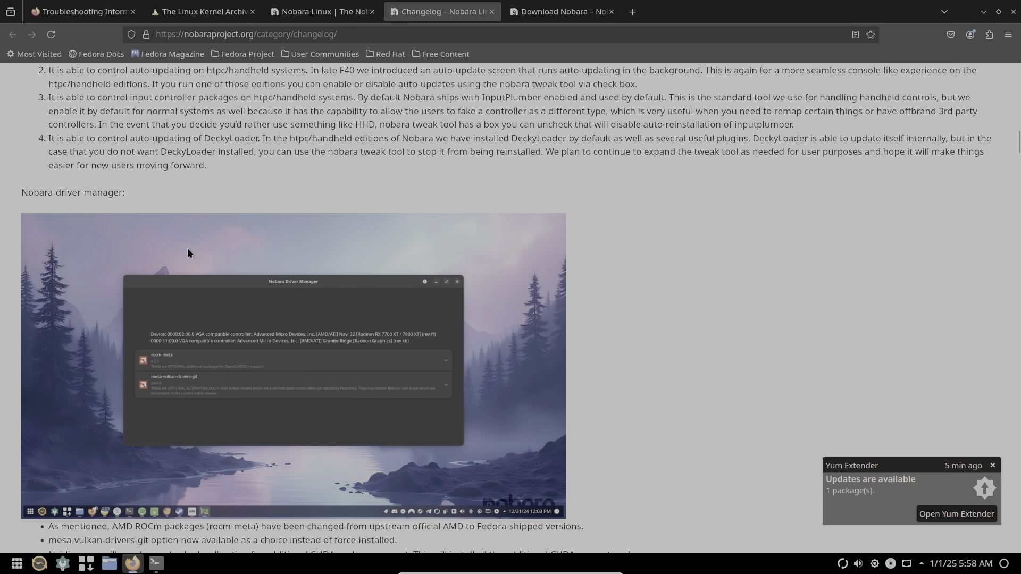
Read the remaining January 01, 2025 changes, from Nobara-driver-manager through package manager, HTPC/Handheld, theming, kernel and wiki
{"action": "scroll", "coordinate": [187, 248], "scroll_direction": "down", "scroll_amount": 6}
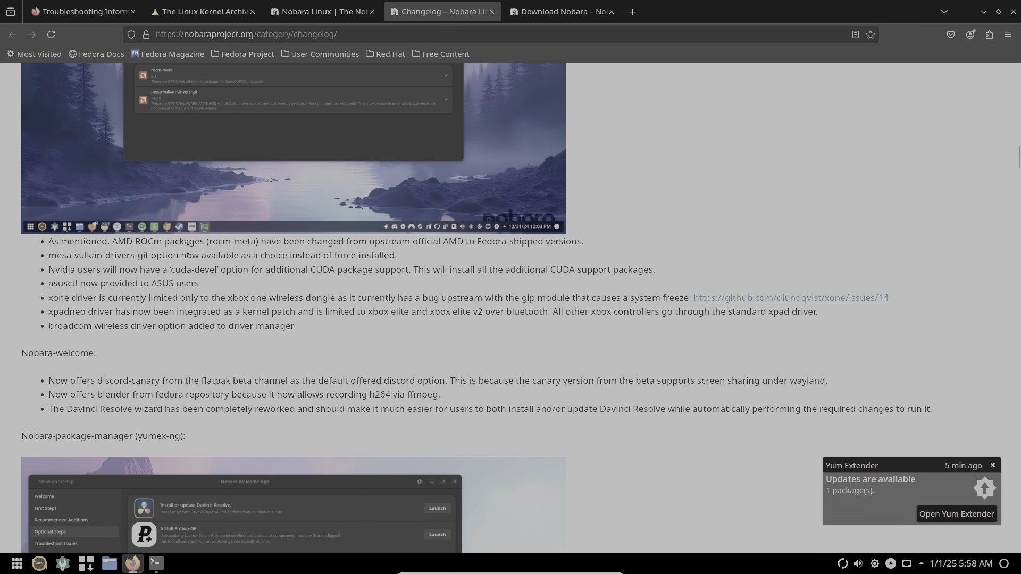
{"action": "scroll", "coordinate": [188, 249], "scroll_direction": "down", "scroll_amount": 1}
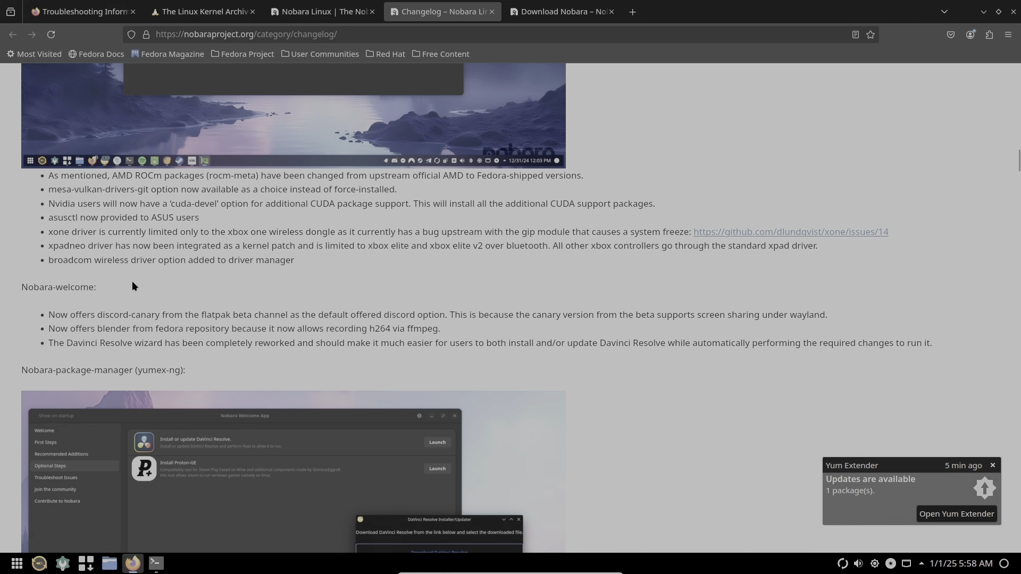
{"action": "scroll", "coordinate": [131, 293], "scroll_direction": "down", "scroll_amount": 1}
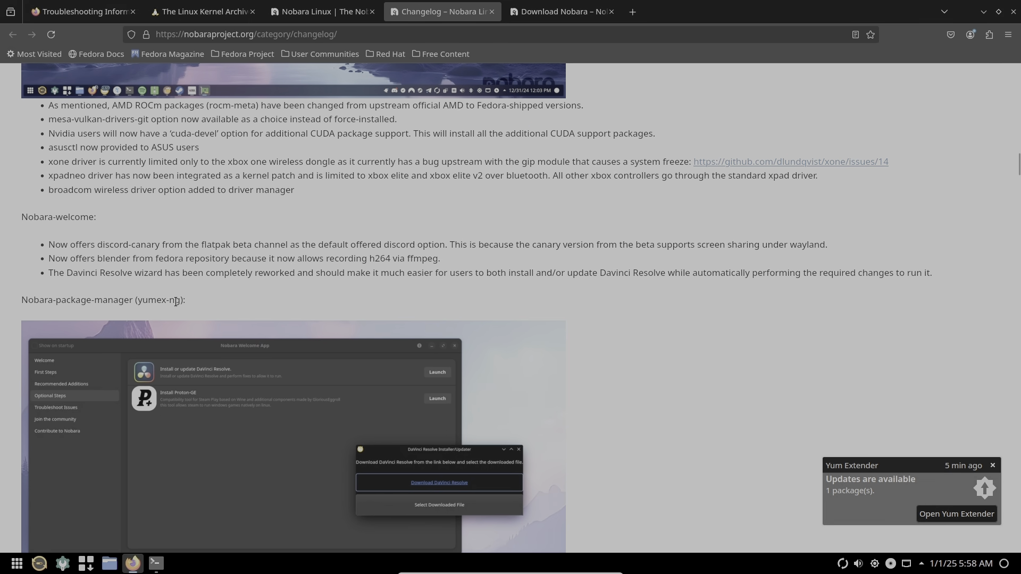
{"action": "scroll", "coordinate": [196, 306], "scroll_direction": "down", "scroll_amount": 5}
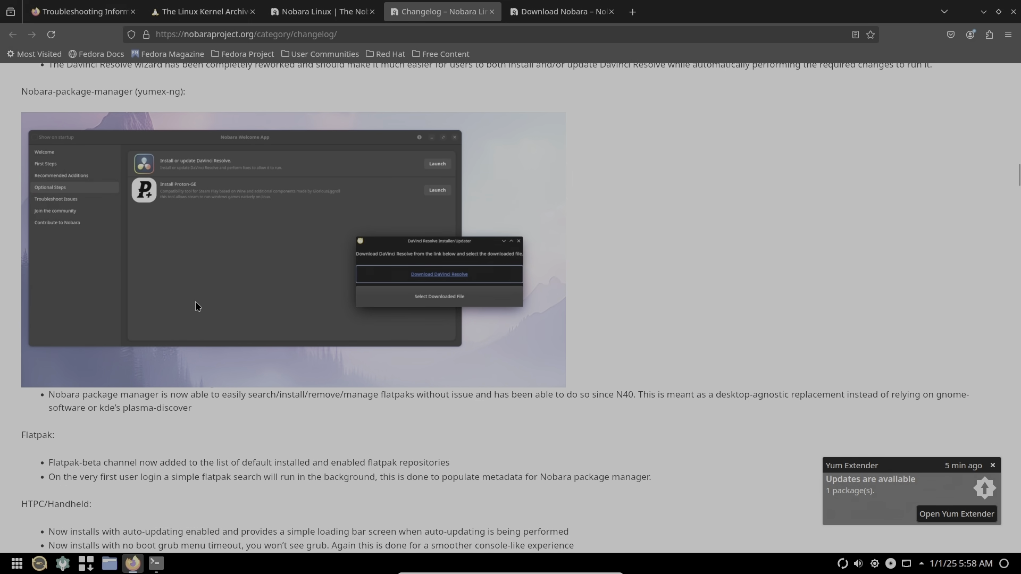
{"action": "scroll", "coordinate": [196, 306], "scroll_direction": "down", "scroll_amount": 1}
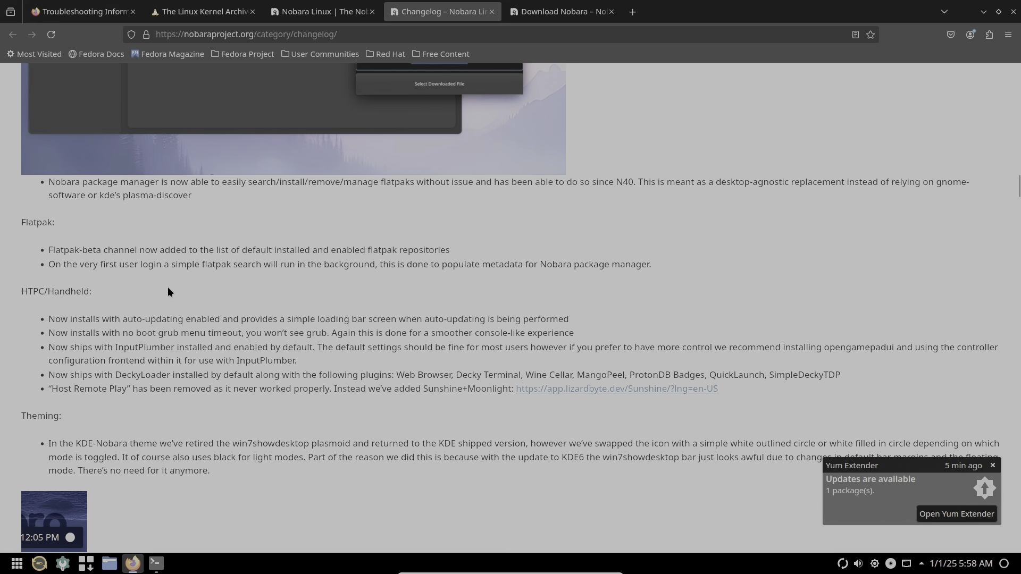
{"action": "scroll", "coordinate": [168, 288], "scroll_direction": "down", "scroll_amount": 3}
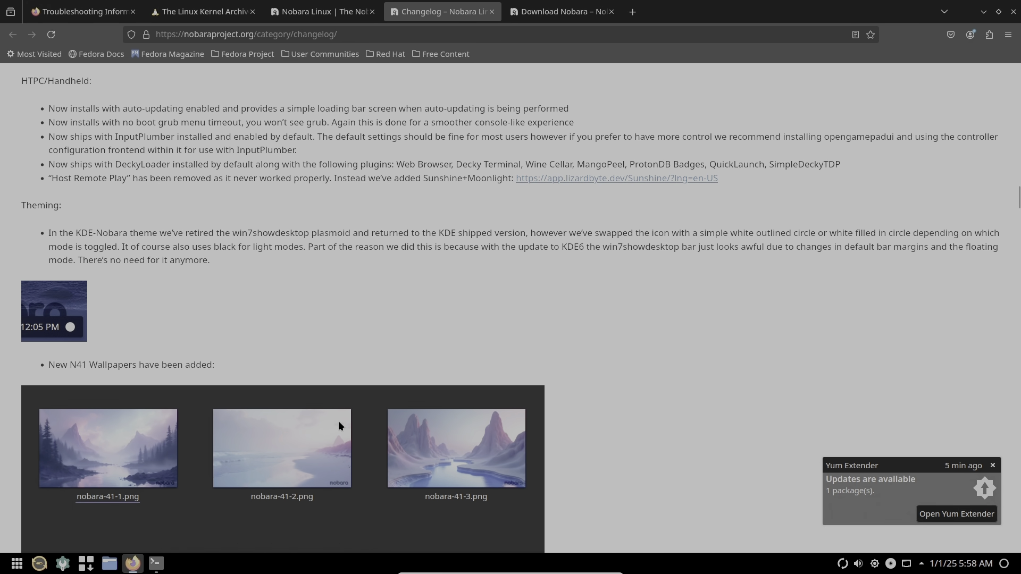
{"action": "scroll", "coordinate": [338, 421], "scroll_direction": "down", "scroll_amount": 7}
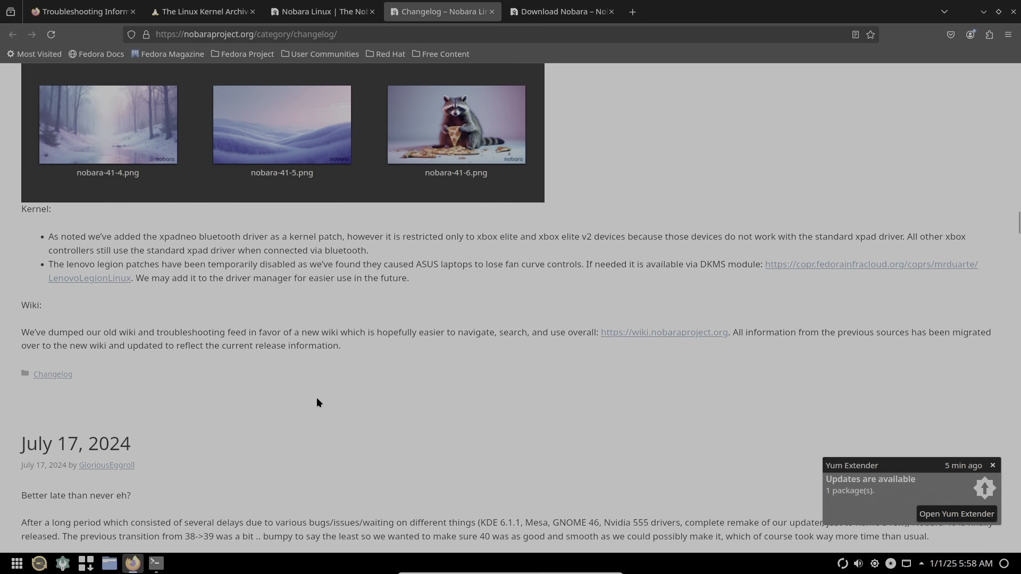
{"action": "scroll", "coordinate": [317, 399], "scroll_direction": "down", "scroll_amount": 3}
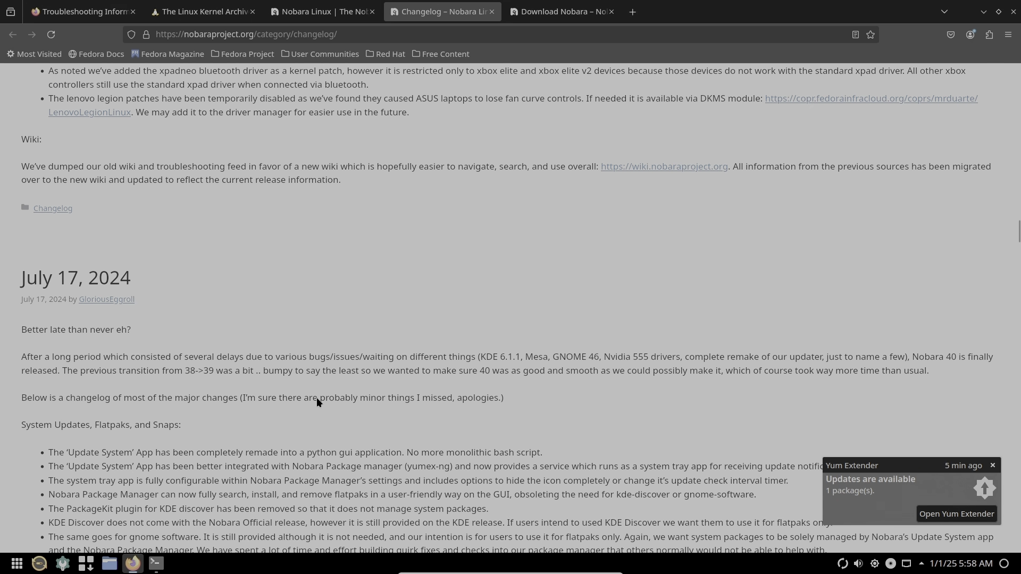
Review the January 01, 2025 changelog entry again from the kernel notes back up to the page heading
{"action": "scroll", "coordinate": [317, 397], "scroll_direction": "up", "scroll_amount": 4}
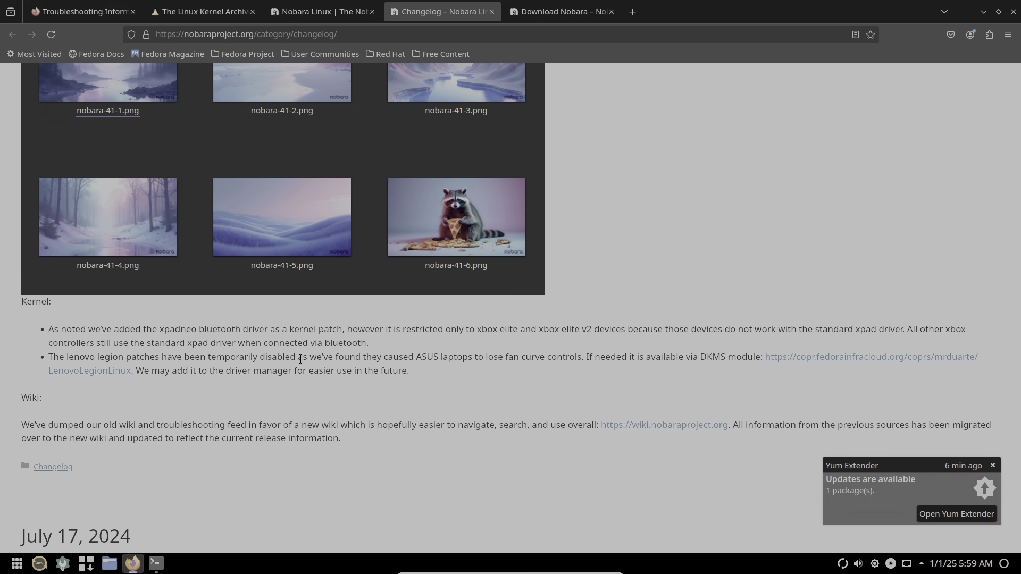
{"action": "scroll", "coordinate": [301, 359], "scroll_direction": "up", "scroll_amount": 8}
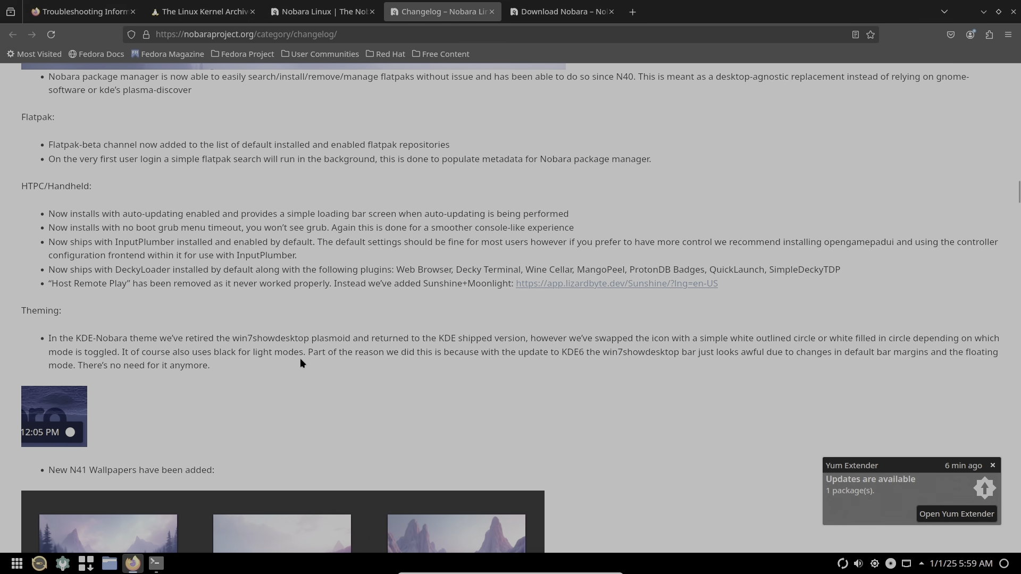
{"action": "scroll", "coordinate": [300, 358], "scroll_direction": "up", "scroll_amount": 10}
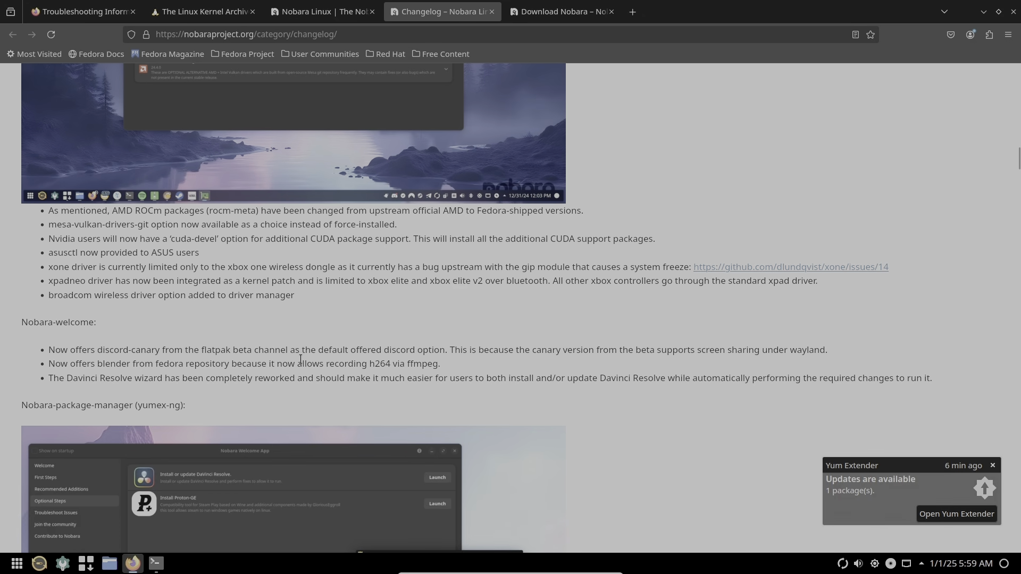
{"action": "scroll", "coordinate": [300, 359], "scroll_direction": "up", "scroll_amount": 8}
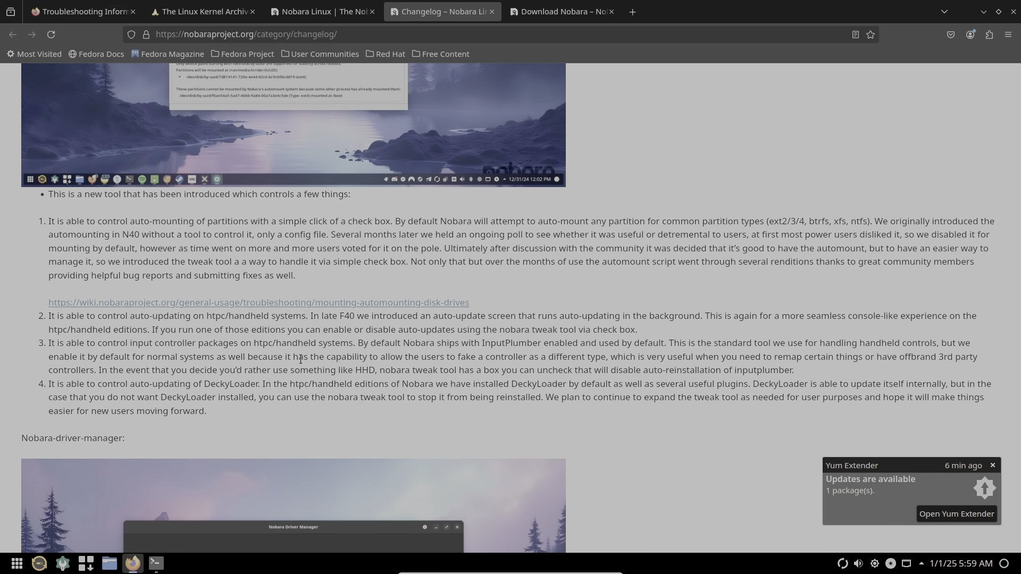
{"action": "scroll", "coordinate": [301, 359], "scroll_direction": "up", "scroll_amount": 3}
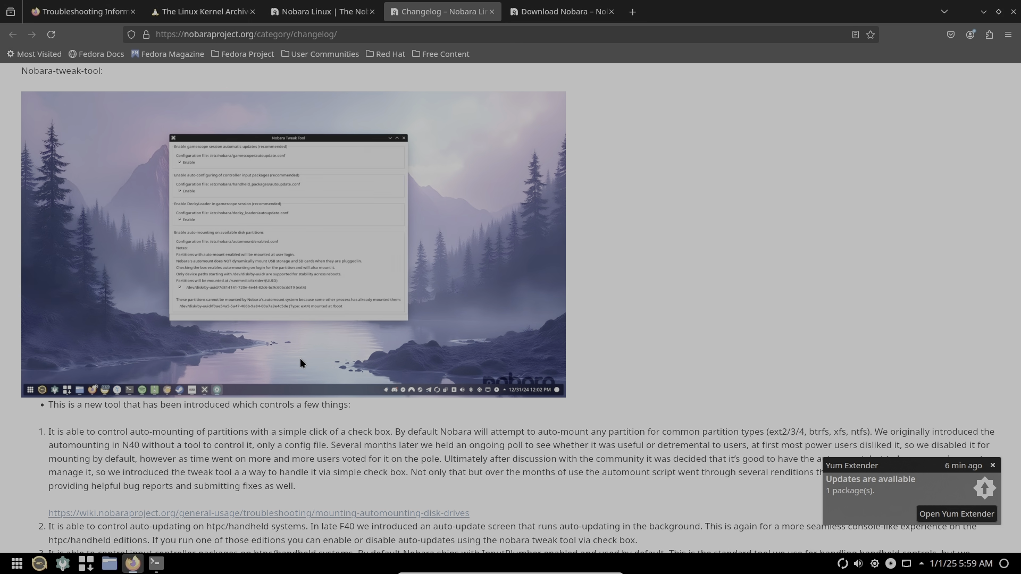
{"action": "scroll", "coordinate": [300, 359], "scroll_direction": "up", "scroll_amount": 4}
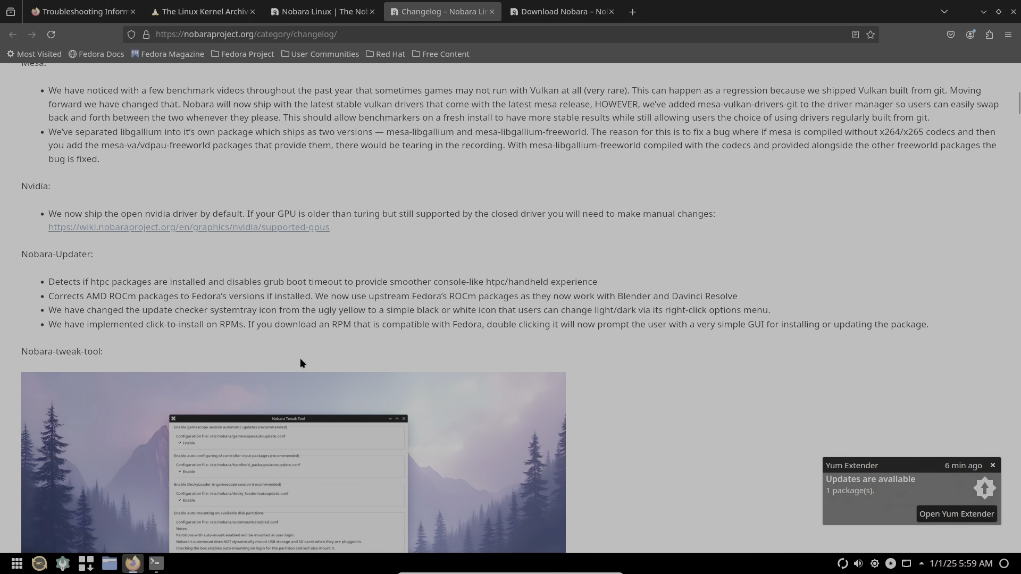
{"action": "scroll", "coordinate": [300, 360], "scroll_direction": "up", "scroll_amount": 4}
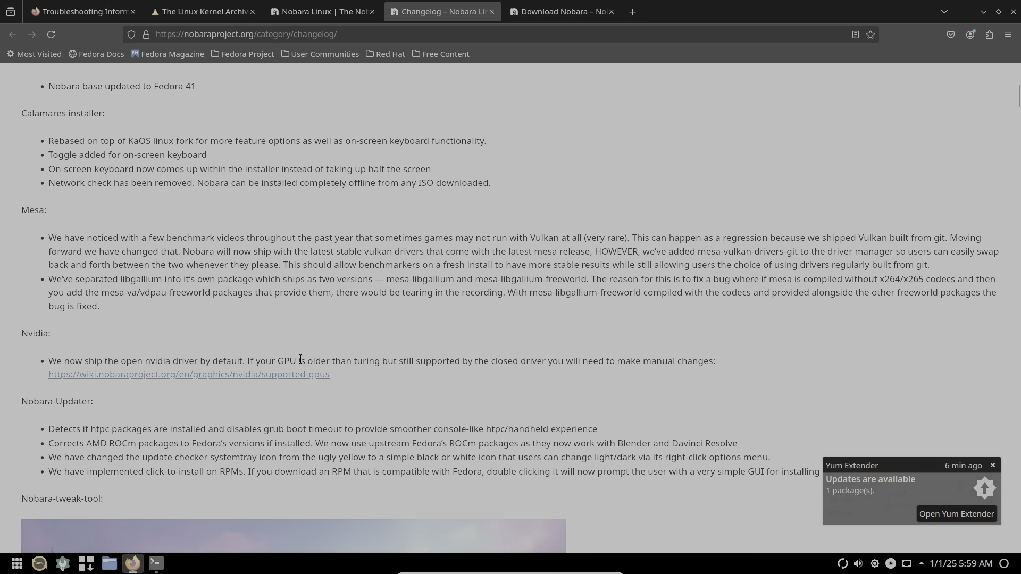
{"action": "scroll", "coordinate": [301, 360], "scroll_direction": "up", "scroll_amount": 4}
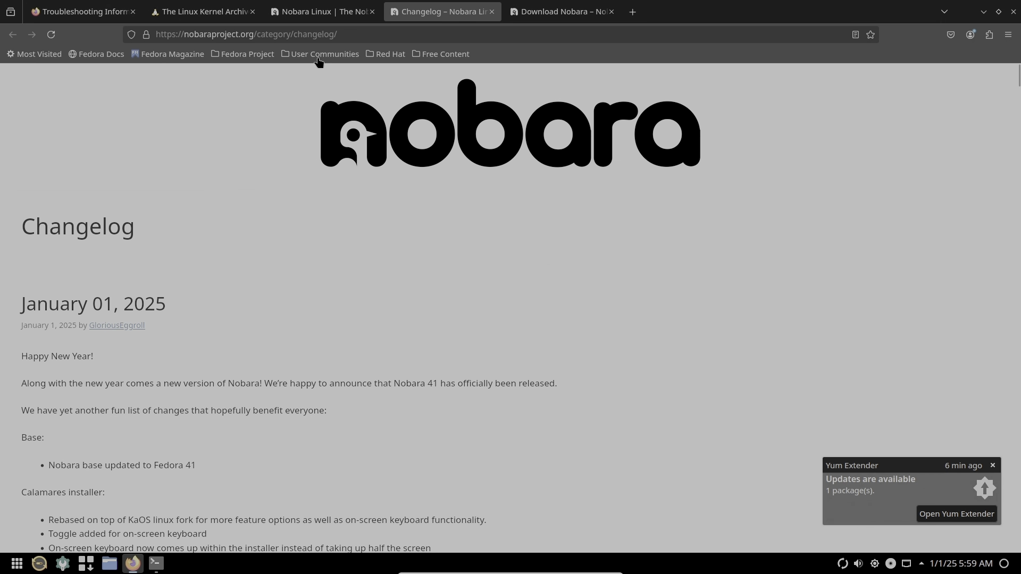
Check the Nobara home page and the Download Nobara page, examining the five offered versions and the Standard ISO list
{"action": "left_click", "coordinate": [323, 13]}
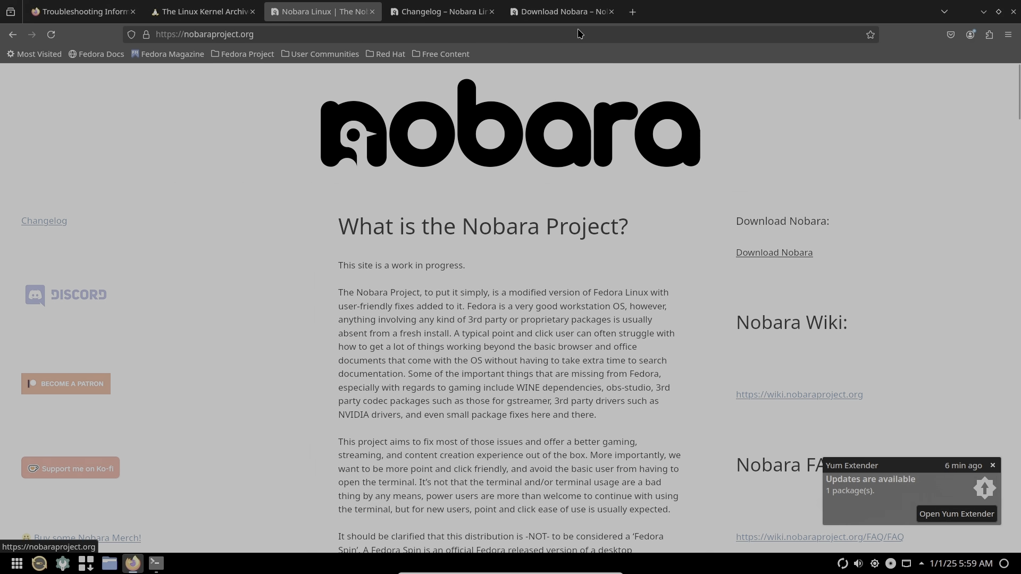
{"action": "left_click", "coordinate": [565, 12]}
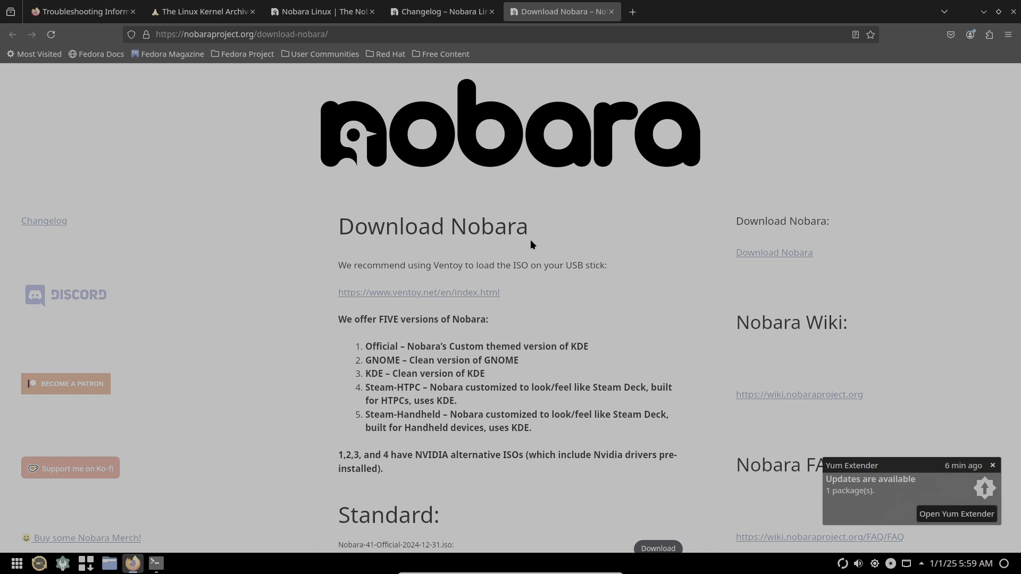
{"action": "scroll", "coordinate": [531, 245], "scroll_direction": "down", "scroll_amount": 4}
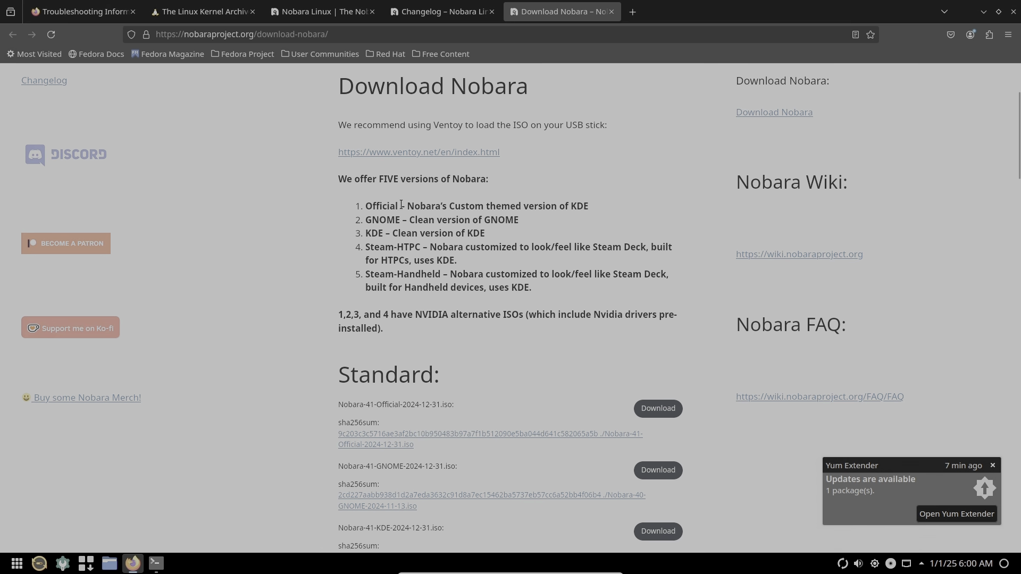
{"action": "left_click_drag", "start_coordinate": [402, 205], "coordinate": [476, 207]}
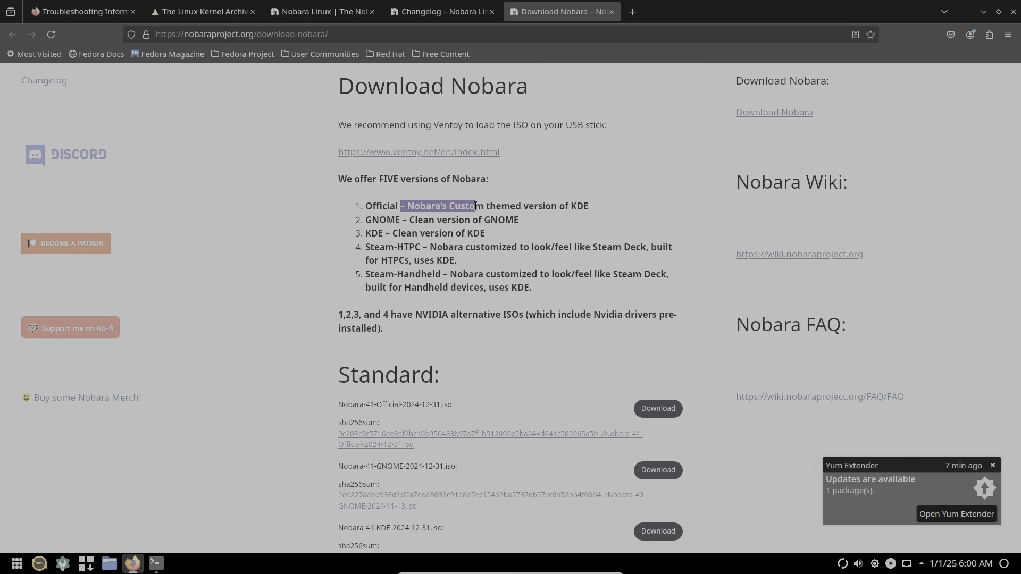
{"action": "left_click", "coordinate": [413, 215]}
{"action": "left_click_drag", "start_coordinate": [415, 220], "coordinate": [447, 220]}
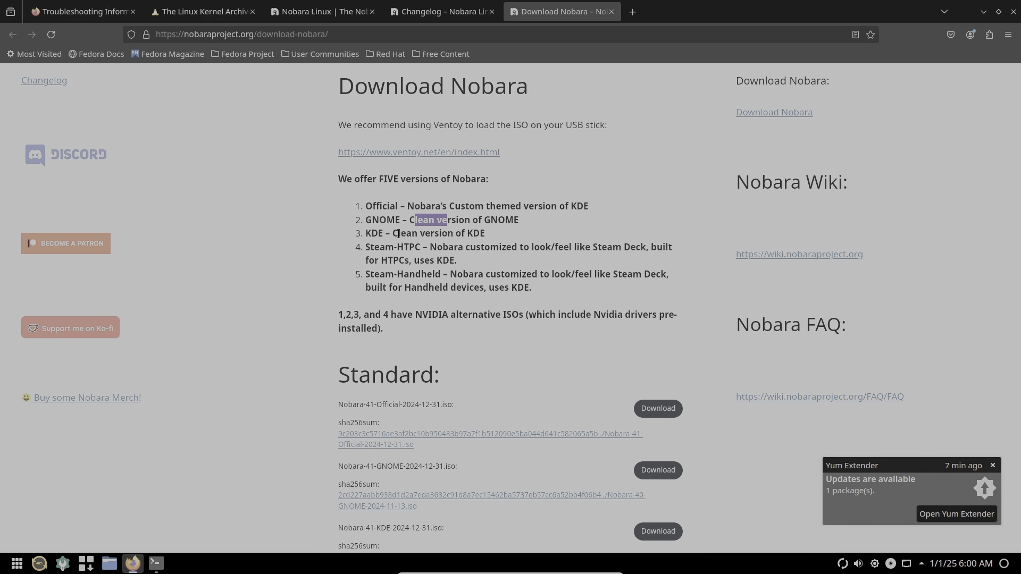
{"action": "double_click", "coordinate": [372, 234]}
{"action": "left_click_drag", "start_coordinate": [385, 235], "coordinate": [410, 248]}
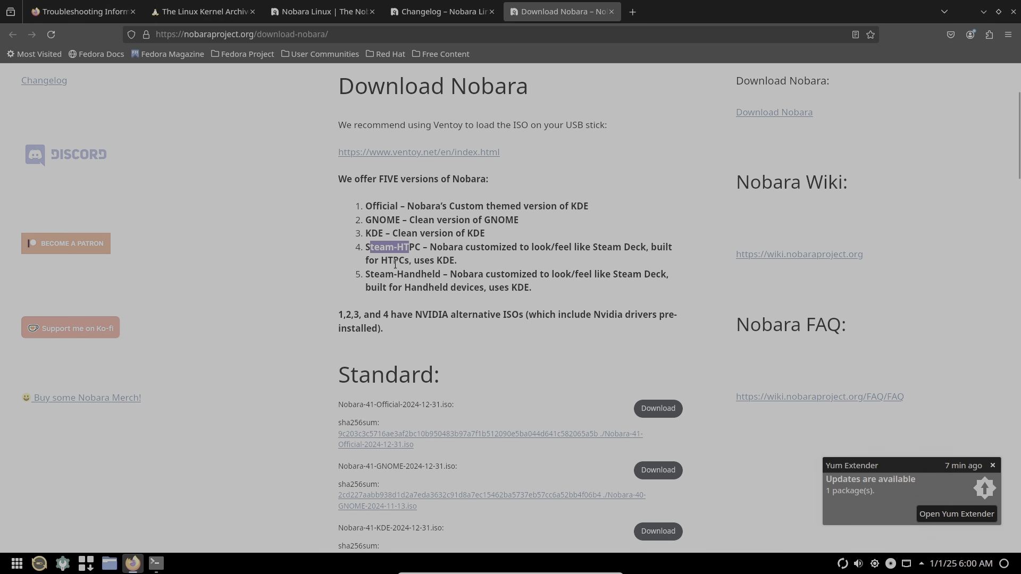
{"action": "scroll", "coordinate": [406, 265], "scroll_direction": "down", "scroll_amount": 2}
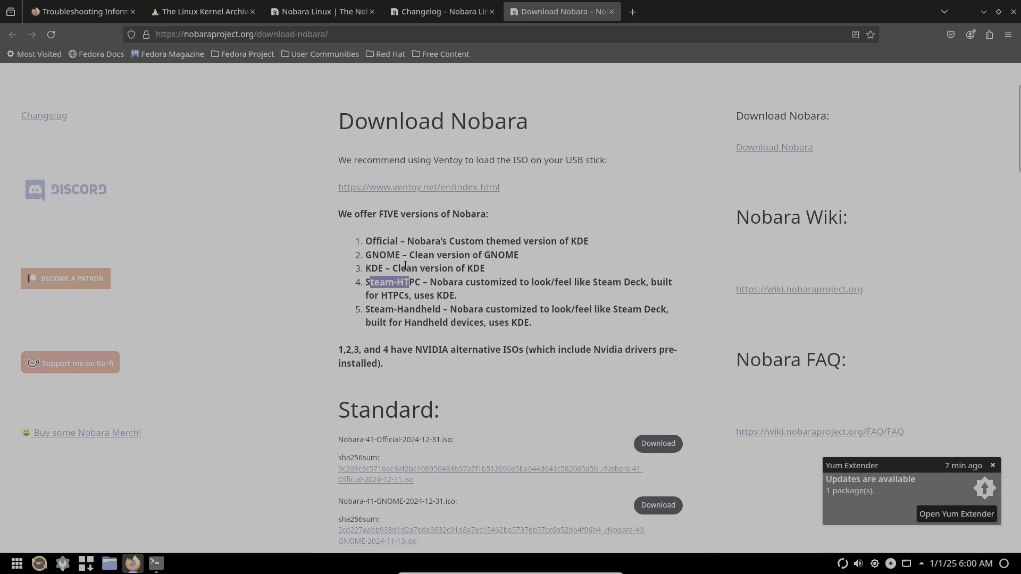
{"action": "scroll", "coordinate": [405, 266], "scroll_direction": "down", "scroll_amount": 4}
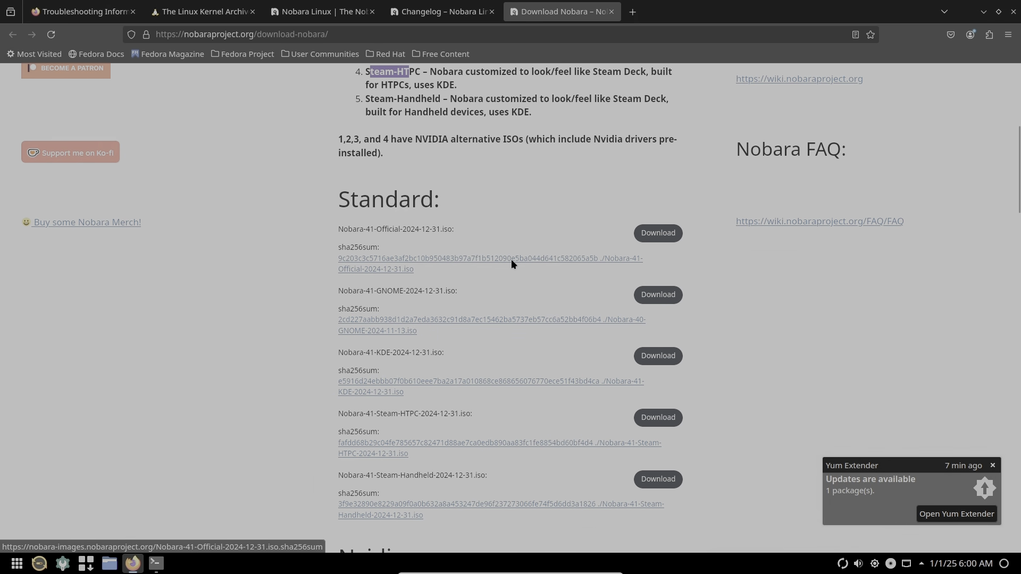
Start downloading Nobara-41-Official-2024-12-31.iso, accepting the end user license agreement, and cancel the download
{"action": "left_click", "coordinate": [658, 234]}
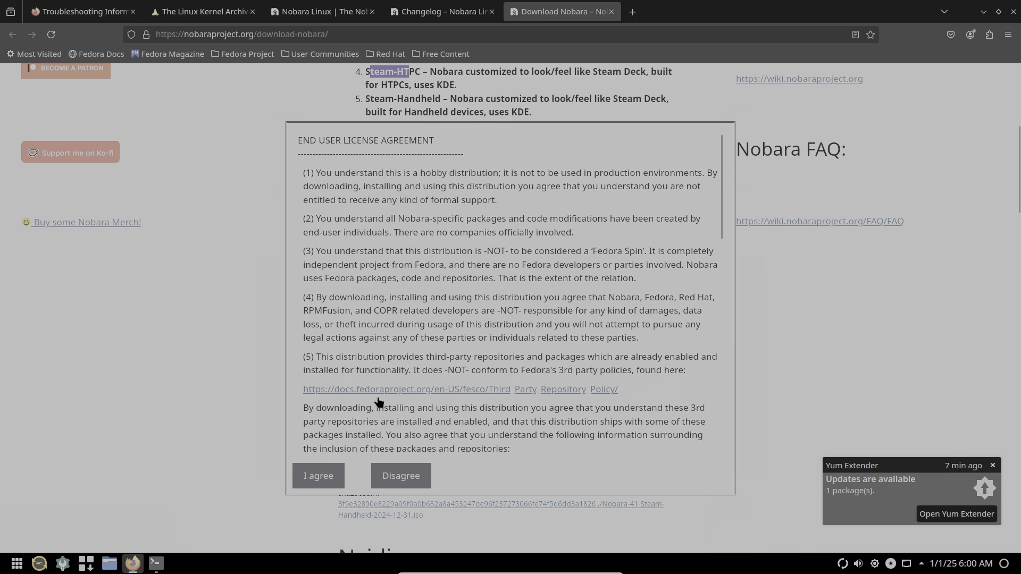
{"action": "left_click", "coordinate": [333, 481]}
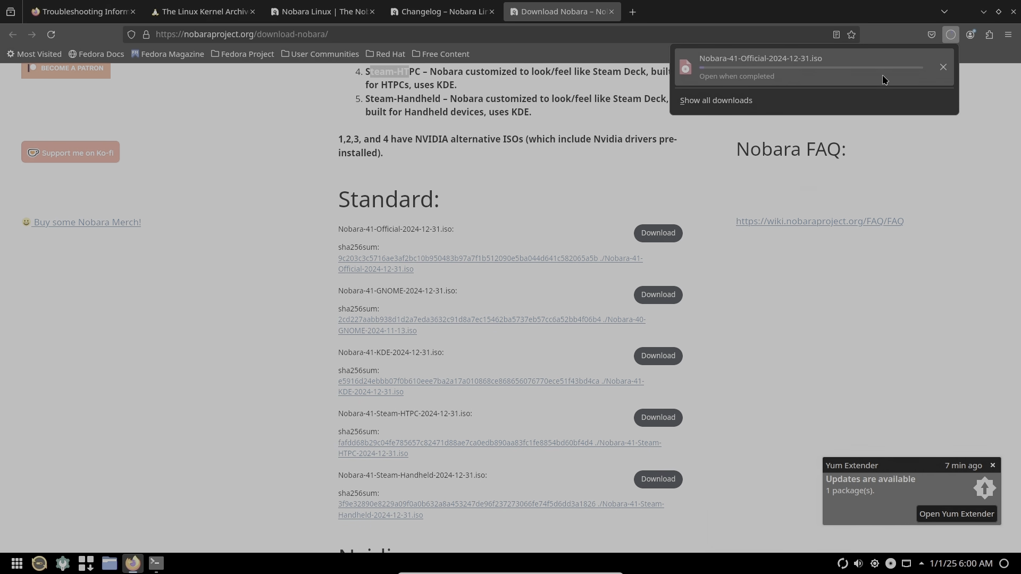
{"action": "left_click", "coordinate": [943, 69]}
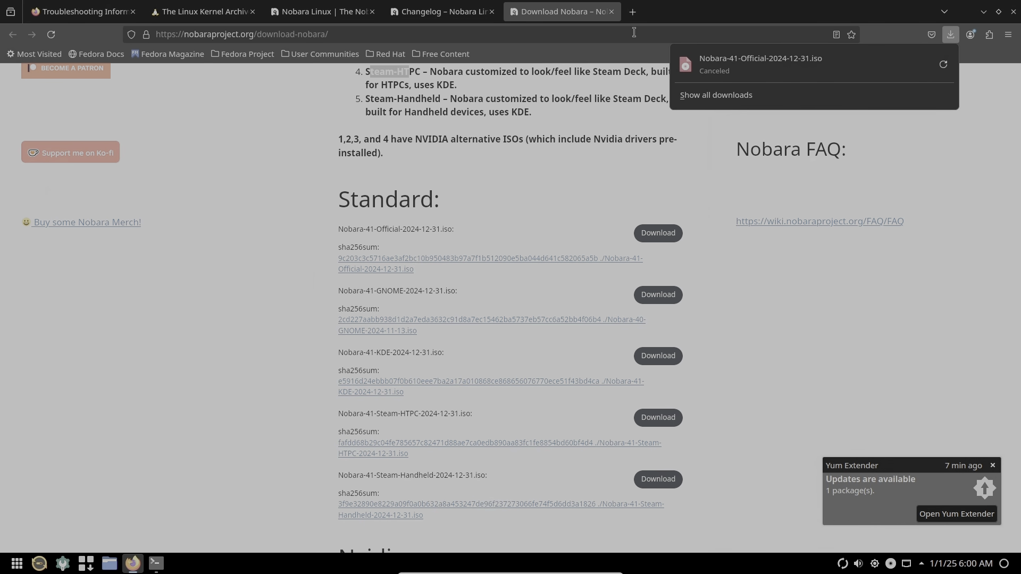
Close the Download Nobara, Changelog and Nobara home page tabs
{"action": "left_click", "coordinate": [614, 18]}
{"action": "left_click", "coordinate": [612, 16]}
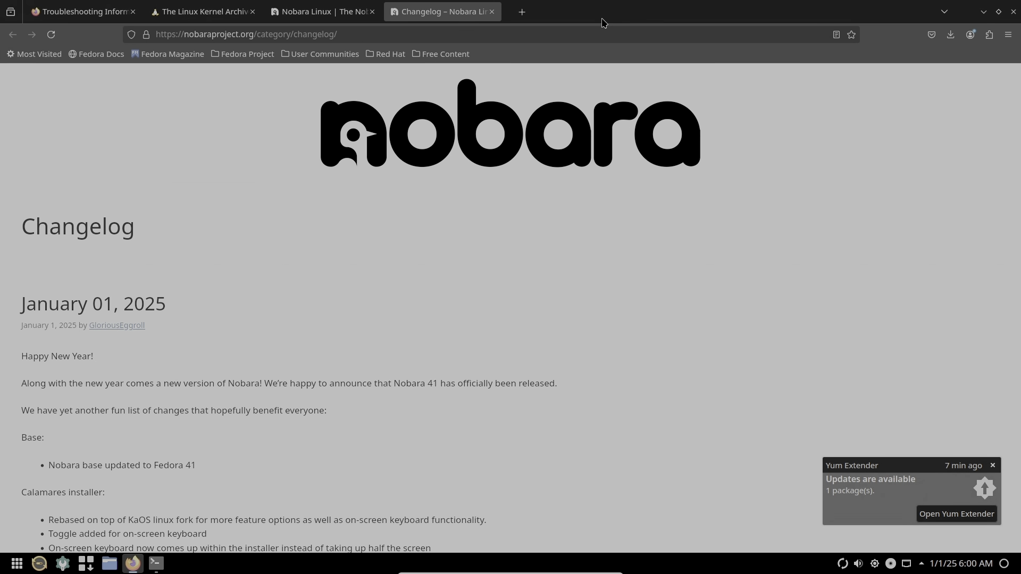
{"action": "left_click", "coordinate": [494, 15]}
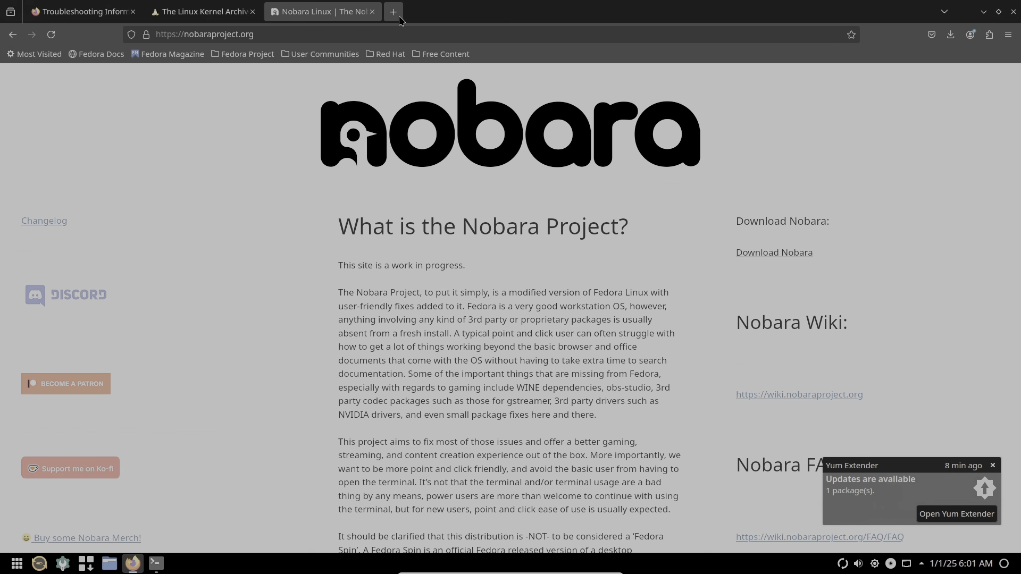
{"action": "left_click", "coordinate": [374, 13]}
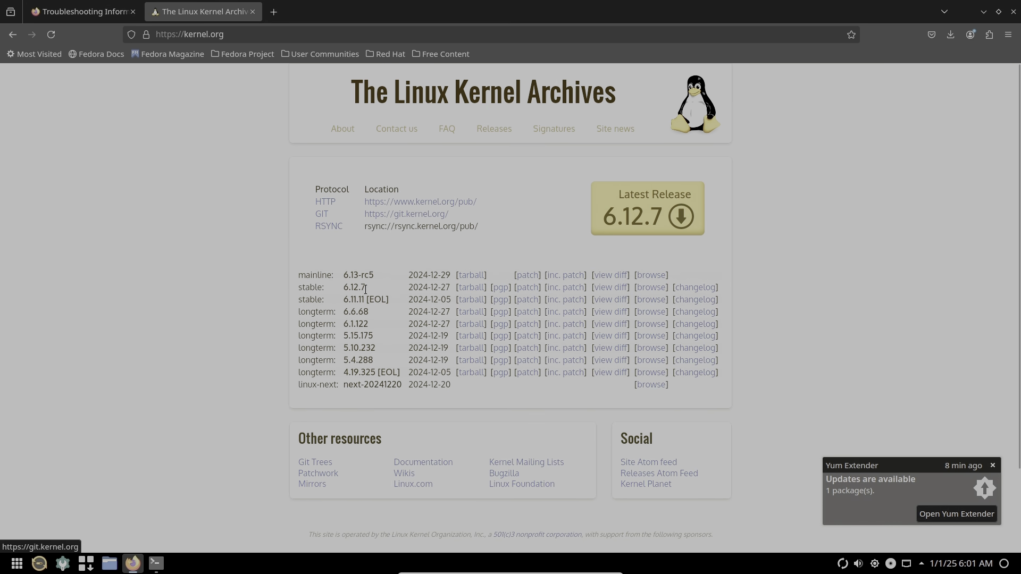
Compare the kernel version in the Troubleshooting Information OS entry with the newest stable kernel listed on kernel.org
{"action": "left_click", "coordinate": [85, 19]}
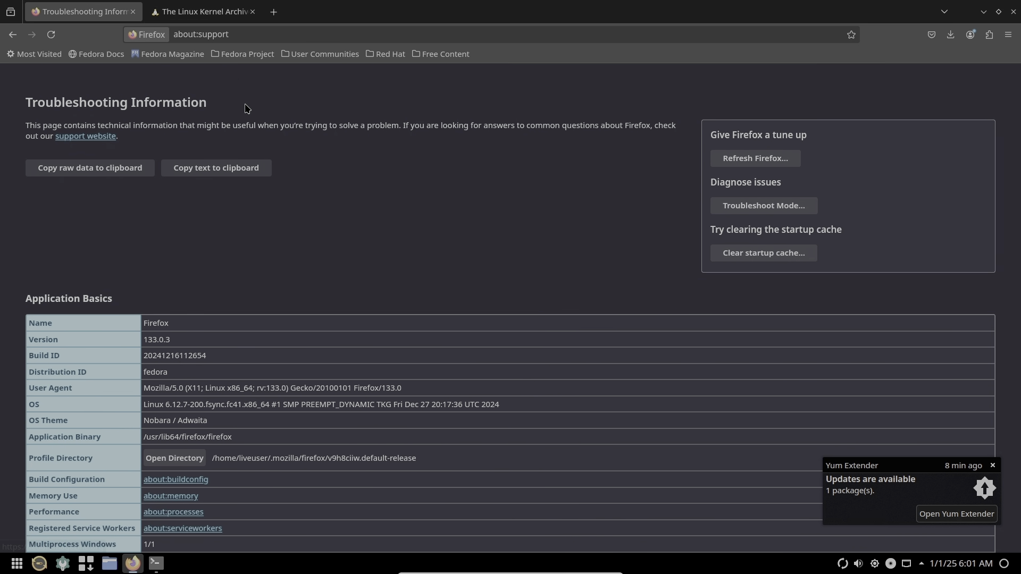
{"action": "scroll", "coordinate": [240, 133], "scroll_direction": "down", "scroll_amount": 5}
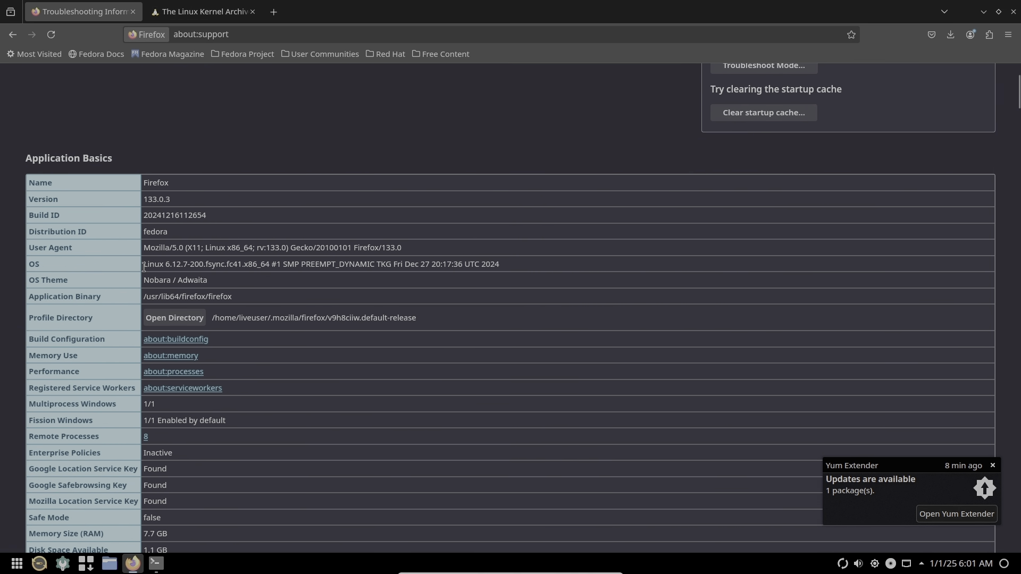
{"action": "left_click_drag", "start_coordinate": [143, 264], "coordinate": [200, 265]}
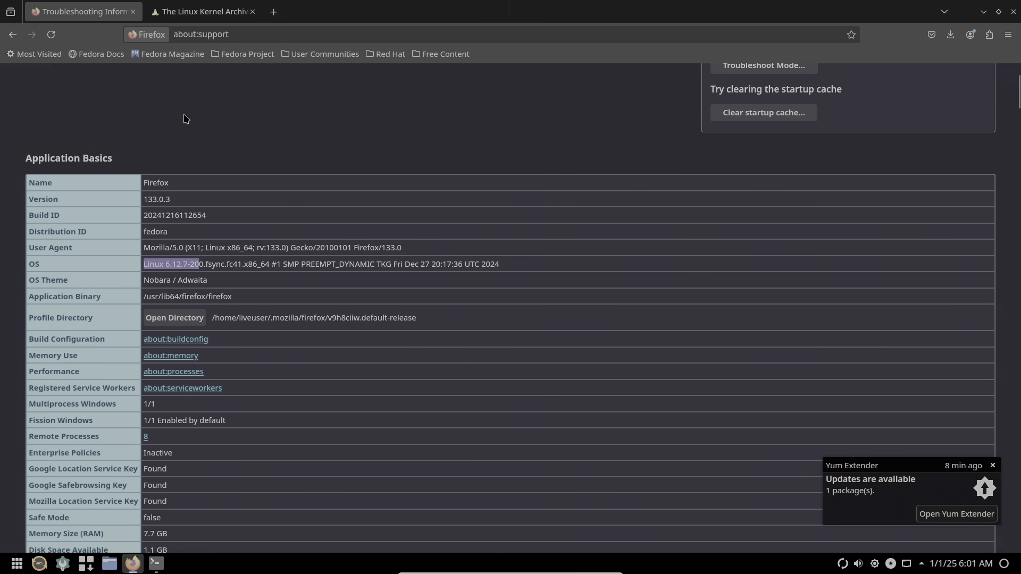
{"action": "left_click", "coordinate": [186, 12]}
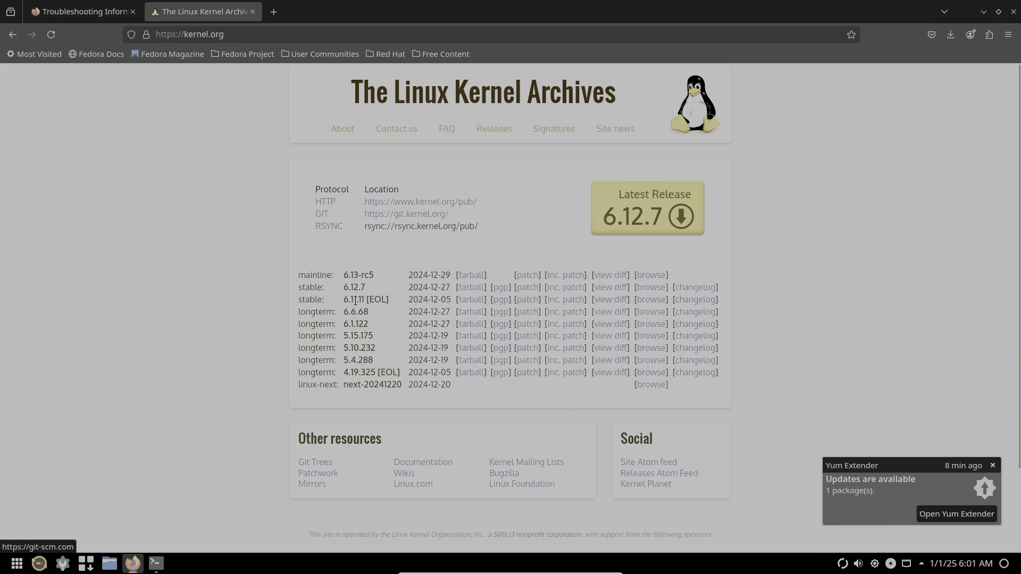
{"action": "left_click_drag", "start_coordinate": [342, 287], "coordinate": [362, 287]}
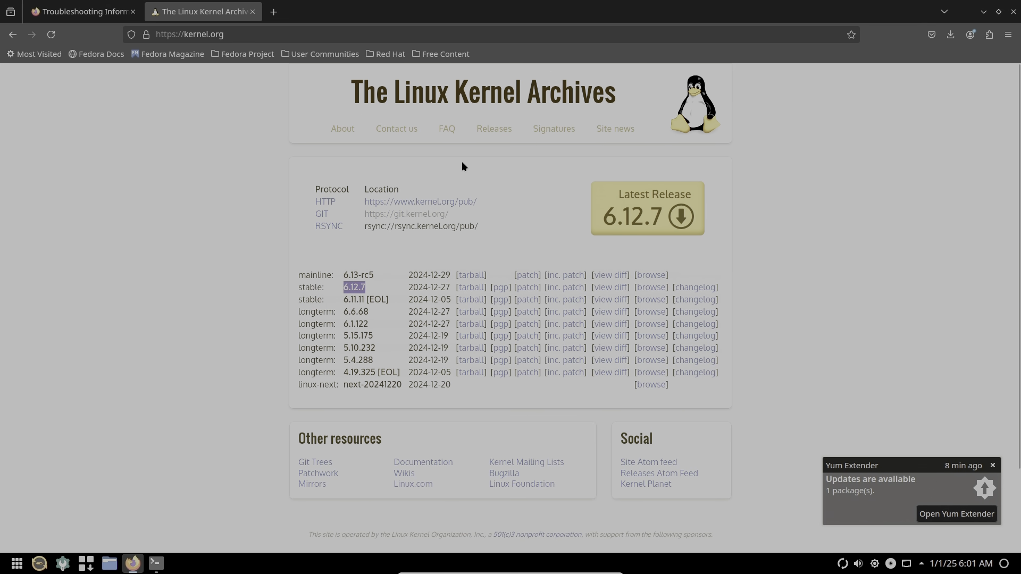
Read the kernel.org Releases page, examining the 6.12 row of the longterm release kernels table, and close that tab
{"action": "left_click", "coordinate": [485, 134]}
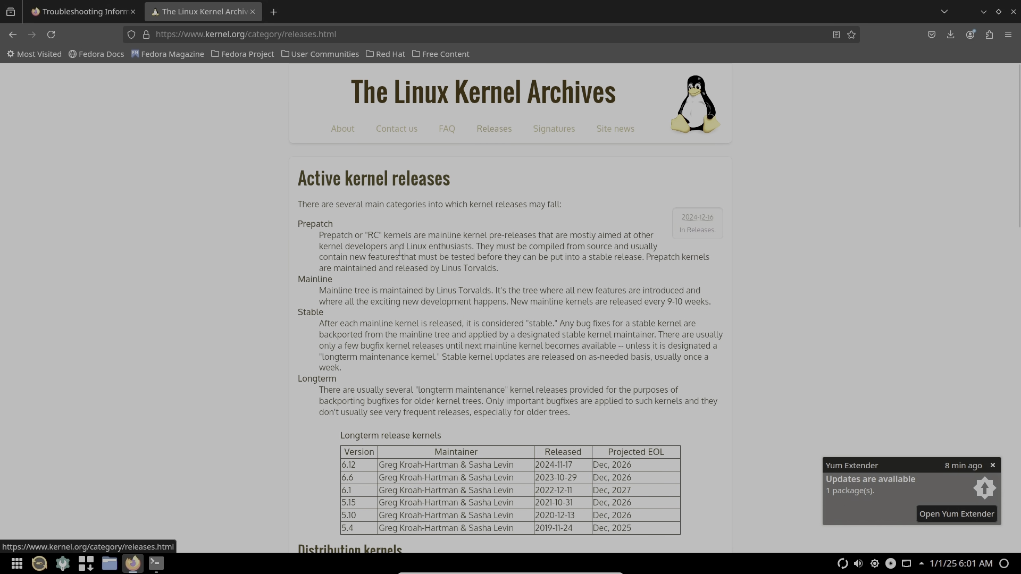
{"action": "scroll", "coordinate": [426, 270], "scroll_direction": "down", "scroll_amount": 4}
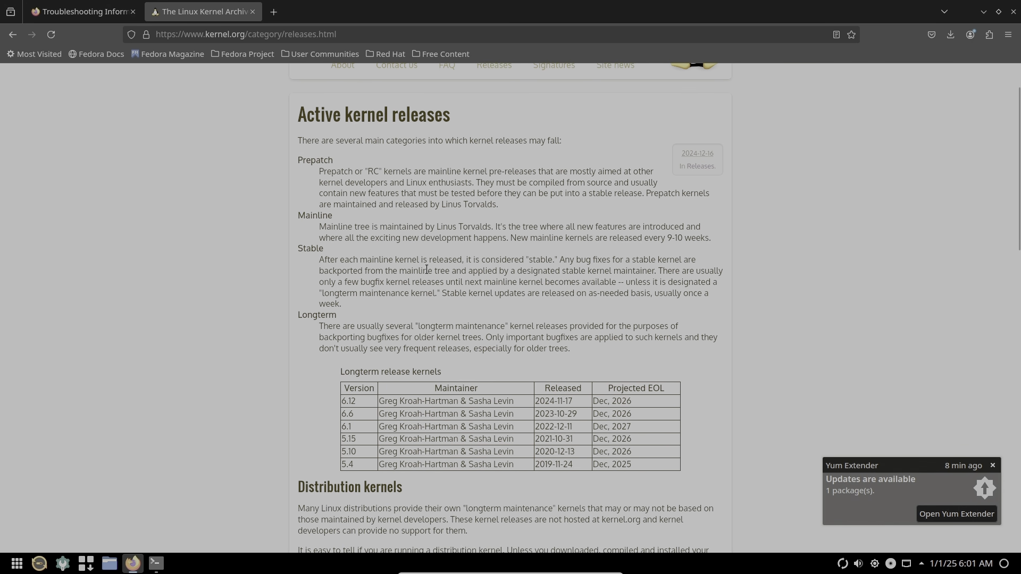
{"action": "scroll", "coordinate": [426, 270], "scroll_direction": "down", "scroll_amount": 2}
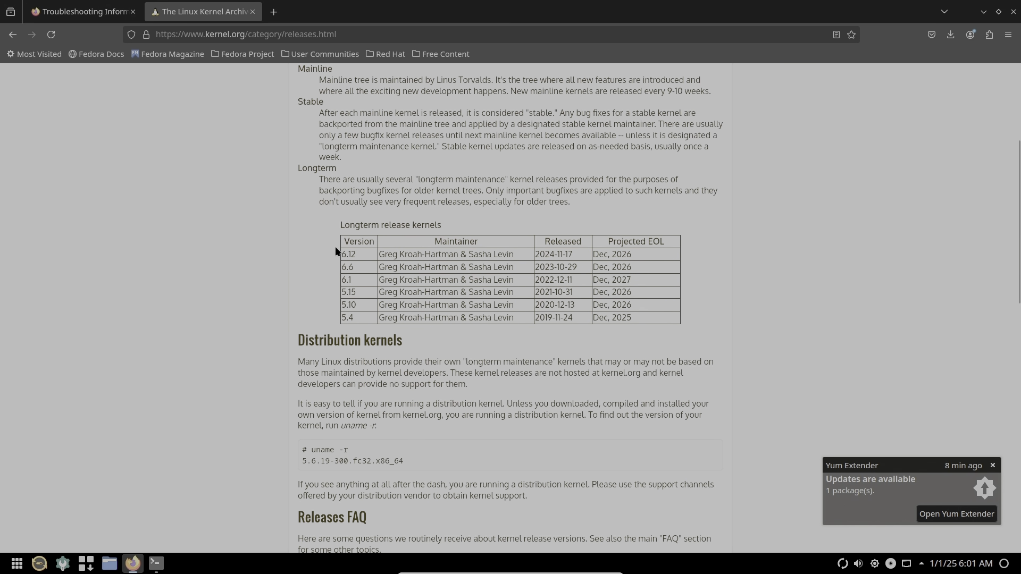
{"action": "left_click_drag", "start_coordinate": [342, 255], "coordinate": [624, 256]}
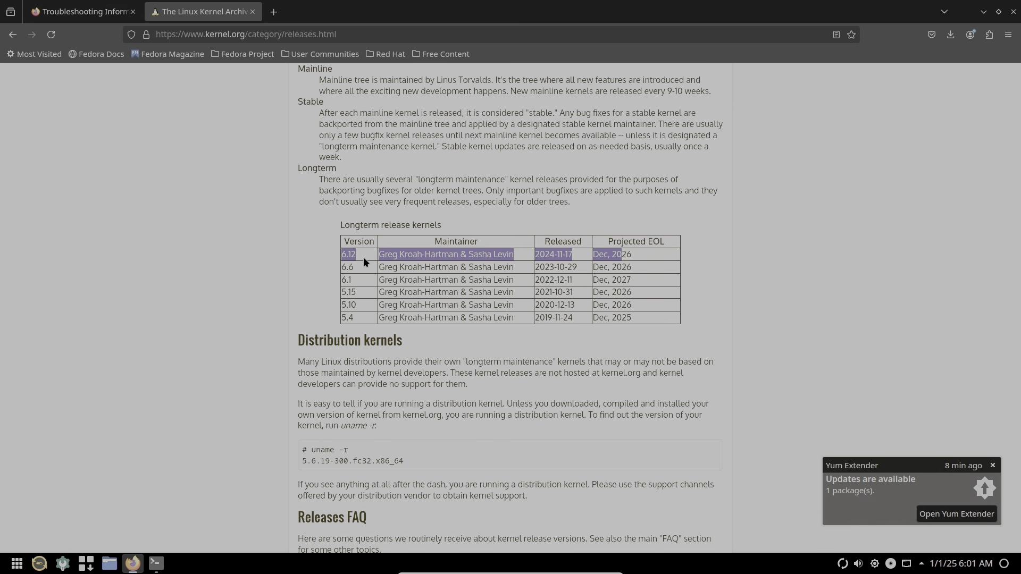
{"action": "scroll", "coordinate": [362, 256], "scroll_direction": "down", "scroll_amount": 2}
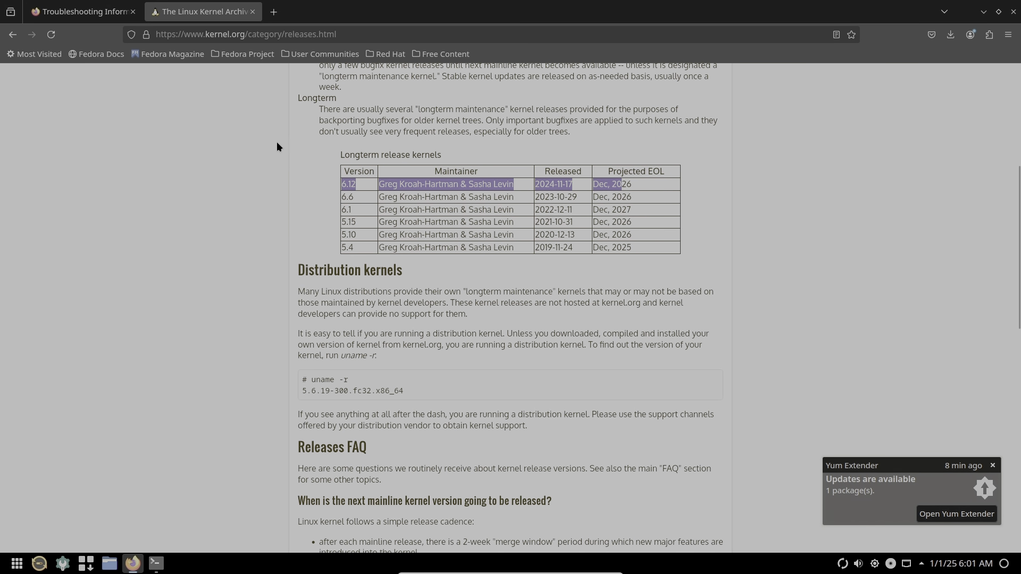
{"action": "left_click", "coordinate": [252, 11]}
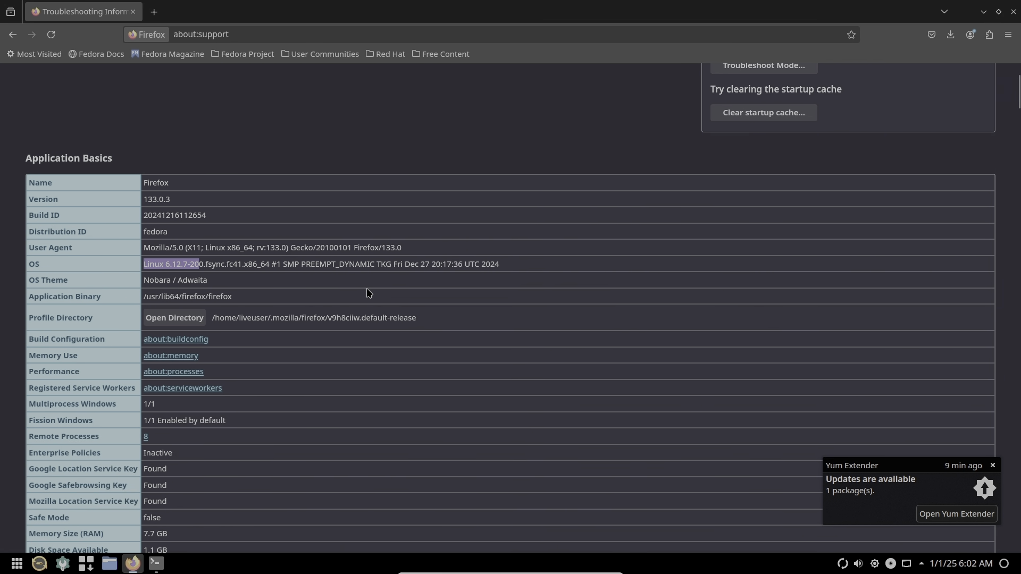
Examine the Troubleshooting Information from Application Basics through Firefox Features and Remote Features to the Add-ons list
{"action": "scroll", "coordinate": [369, 293], "scroll_direction": "down", "scroll_amount": 2}
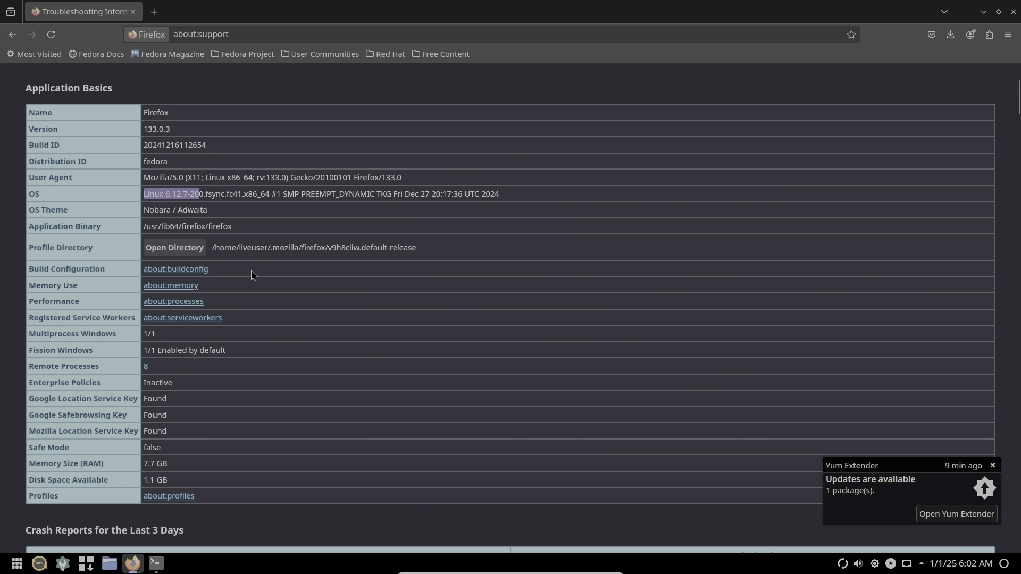
{"action": "scroll", "coordinate": [252, 274], "scroll_direction": "down", "scroll_amount": 6}
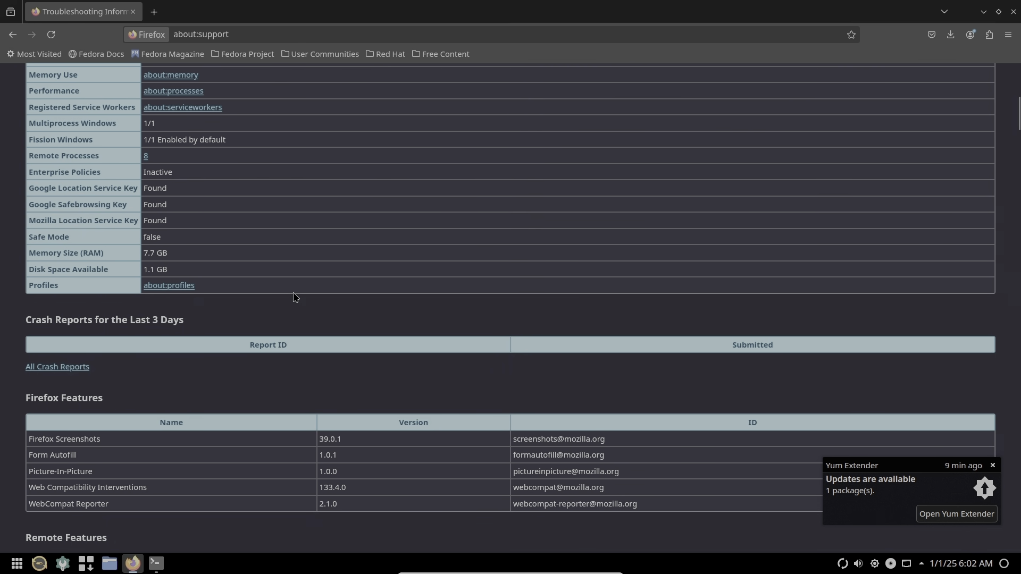
{"action": "scroll", "coordinate": [296, 297], "scroll_direction": "down", "scroll_amount": 5}
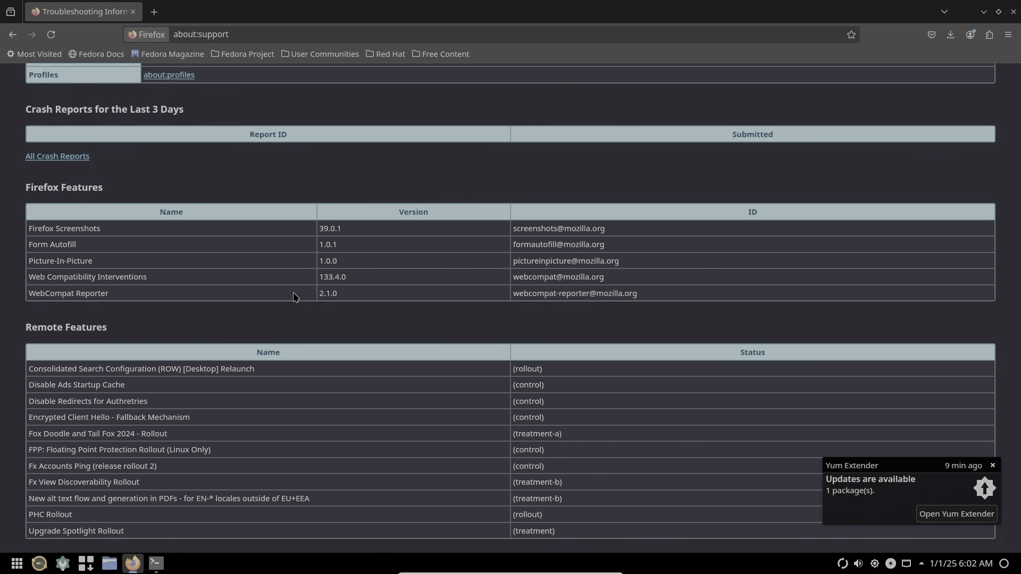
{"action": "scroll", "coordinate": [296, 297], "scroll_direction": "down", "scroll_amount": 3}
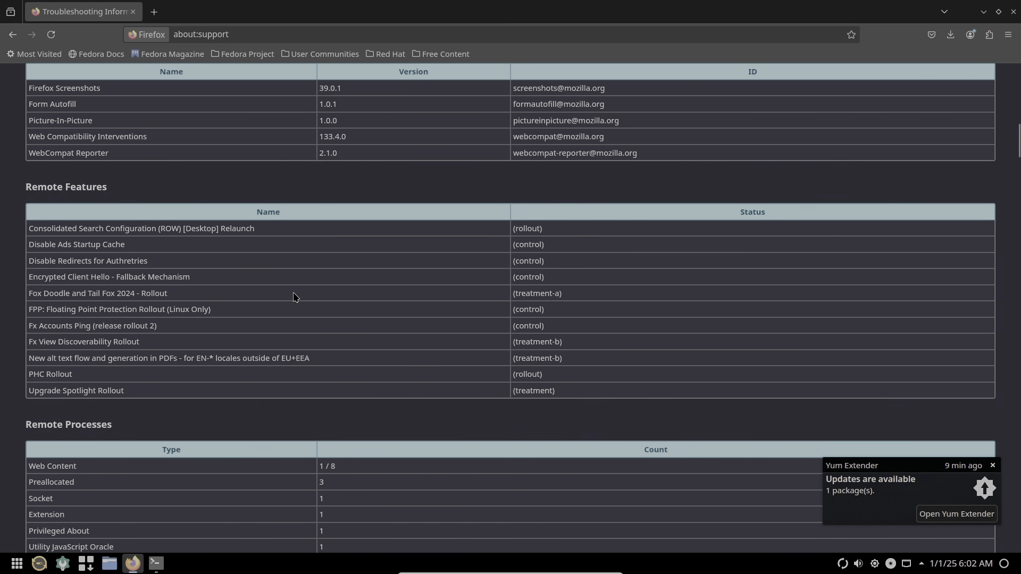
{"action": "scroll", "coordinate": [296, 297], "scroll_direction": "up", "scroll_amount": 3}
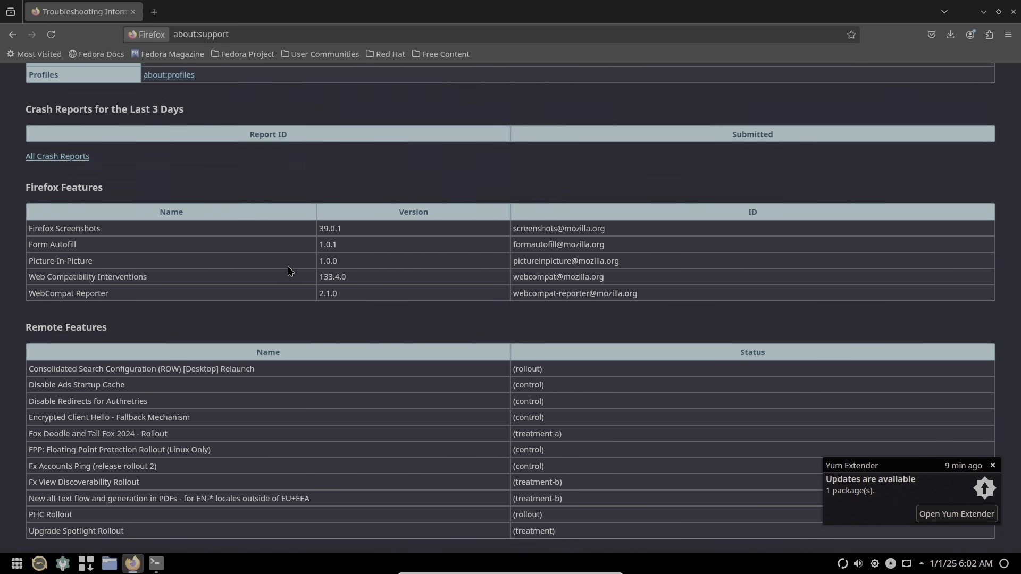
{"action": "scroll", "coordinate": [288, 272], "scroll_direction": "down", "scroll_amount": 2}
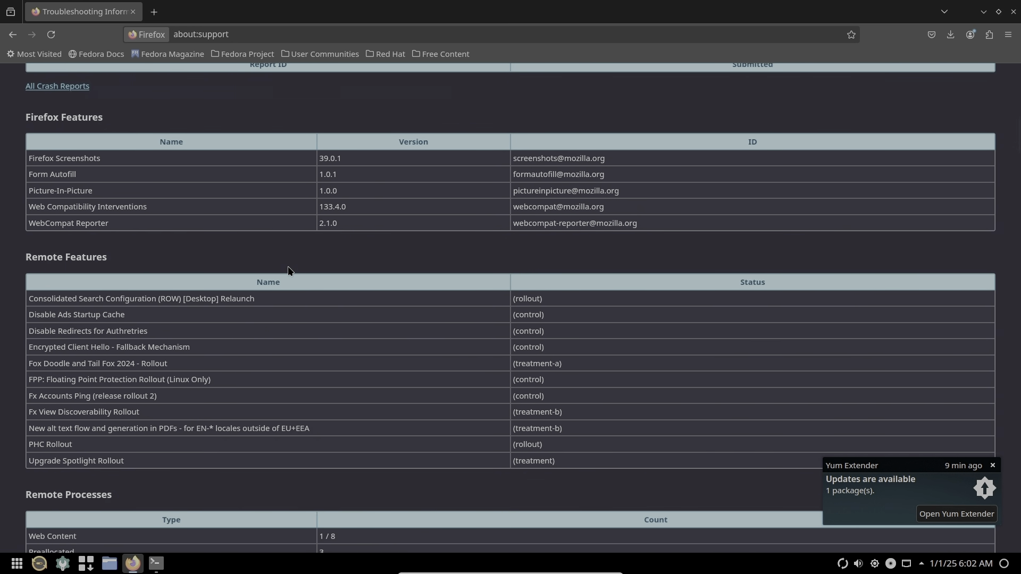
{"action": "scroll", "coordinate": [289, 271], "scroll_direction": "down", "scroll_amount": 8}
{"action": "scroll", "coordinate": [289, 271], "scroll_direction": "down", "scroll_amount": 4}
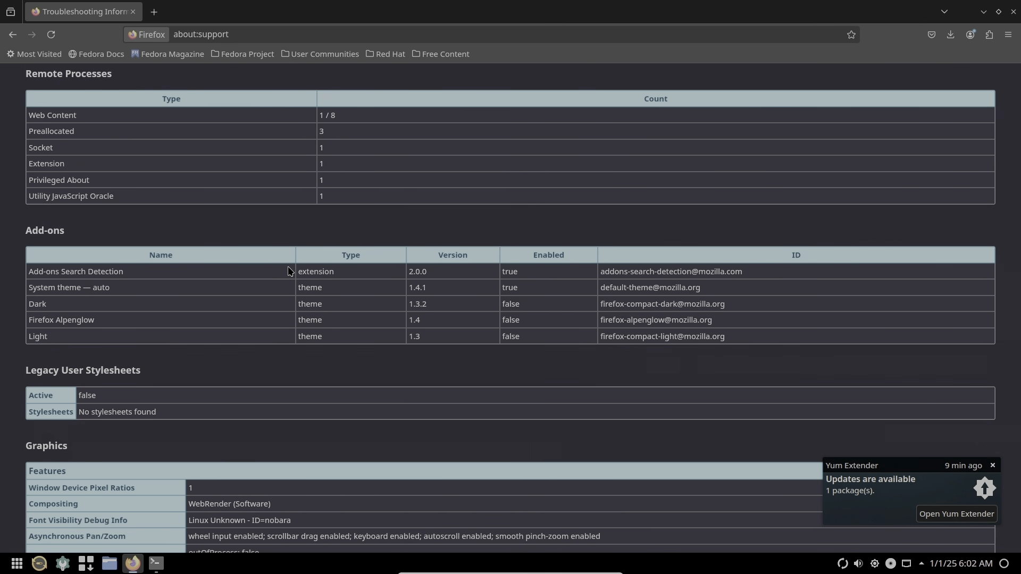
Examine the Graphics section, checking the WebGL 1 driver version, desktop environment, GPU #1 driver version and Display0 resolution
{"action": "scroll", "coordinate": [288, 271], "scroll_direction": "down", "scroll_amount": 4}
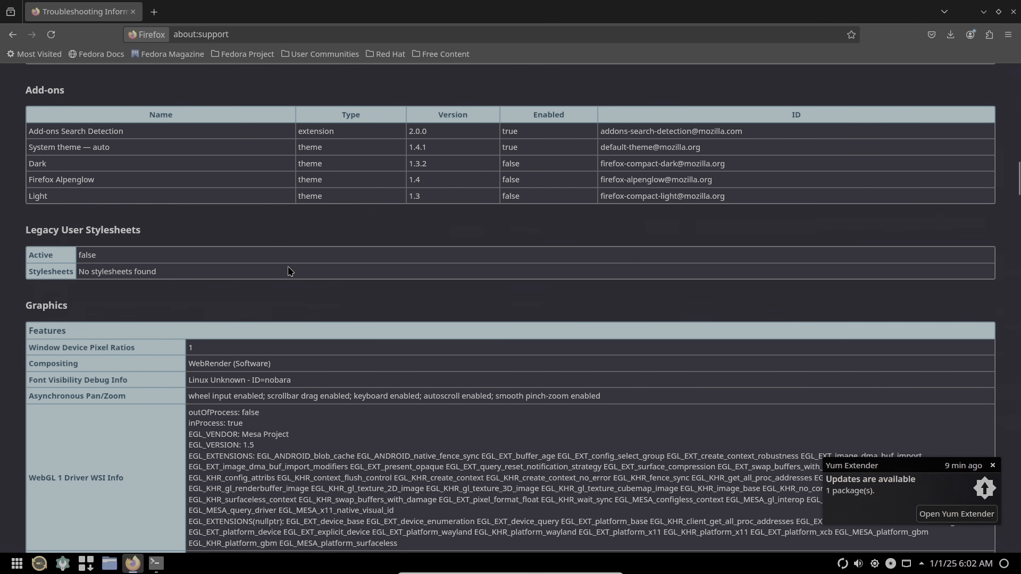
{"action": "scroll", "coordinate": [289, 271], "scroll_direction": "down", "scroll_amount": 8}
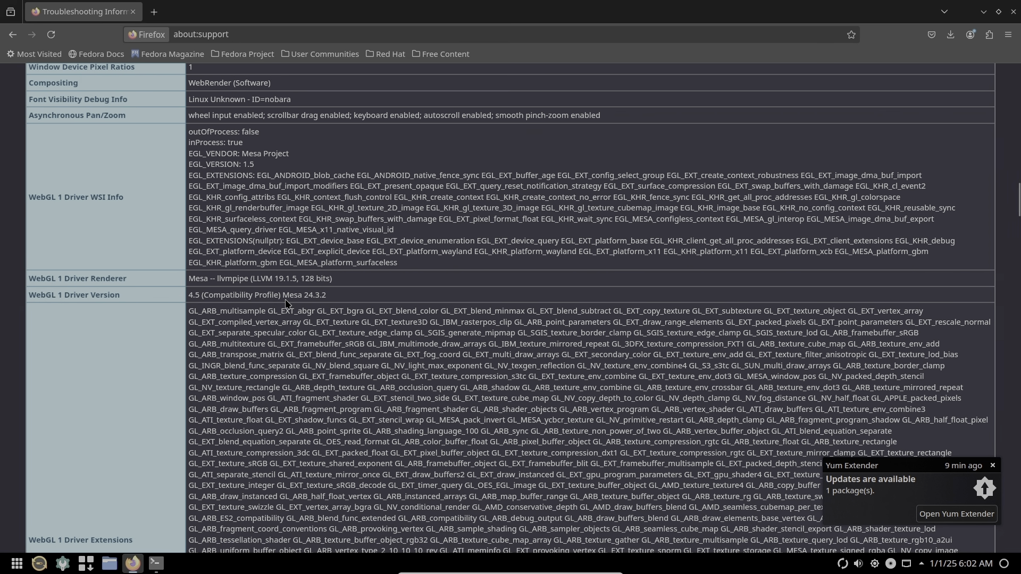
{"action": "left_click_drag", "start_coordinate": [340, 298], "coordinate": [275, 294]}
{"action": "scroll", "coordinate": [273, 295], "scroll_direction": "down", "scroll_amount": 12}
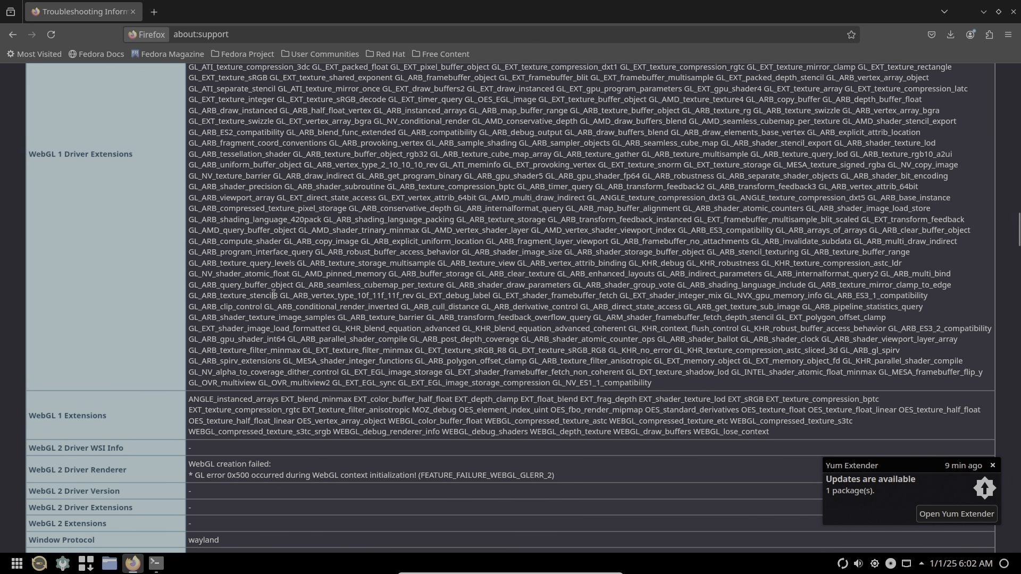
{"action": "scroll", "coordinate": [273, 295], "scroll_direction": "down", "scroll_amount": 6}
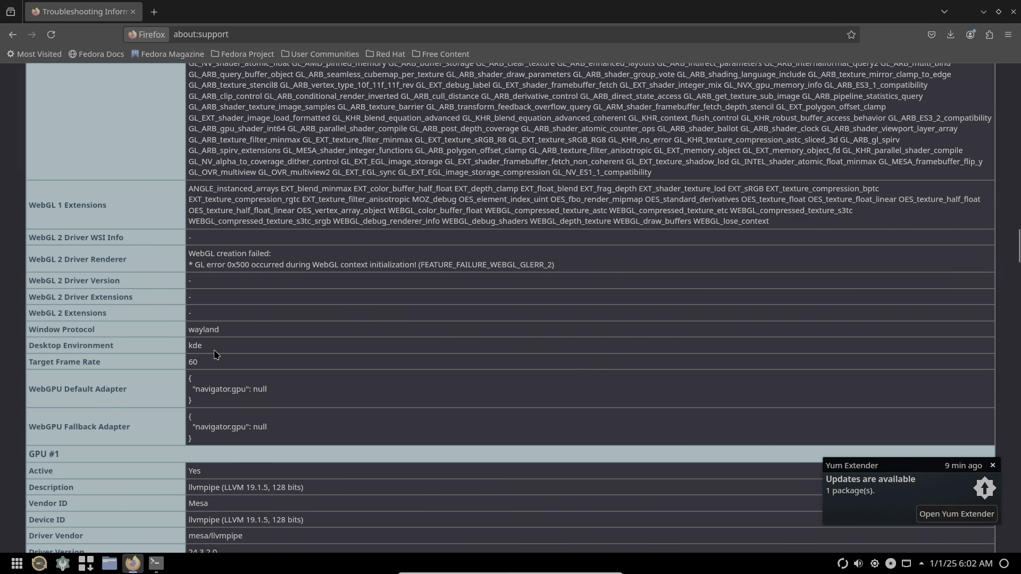
{"action": "scroll", "coordinate": [215, 354], "scroll_direction": "down", "scroll_amount": 5}
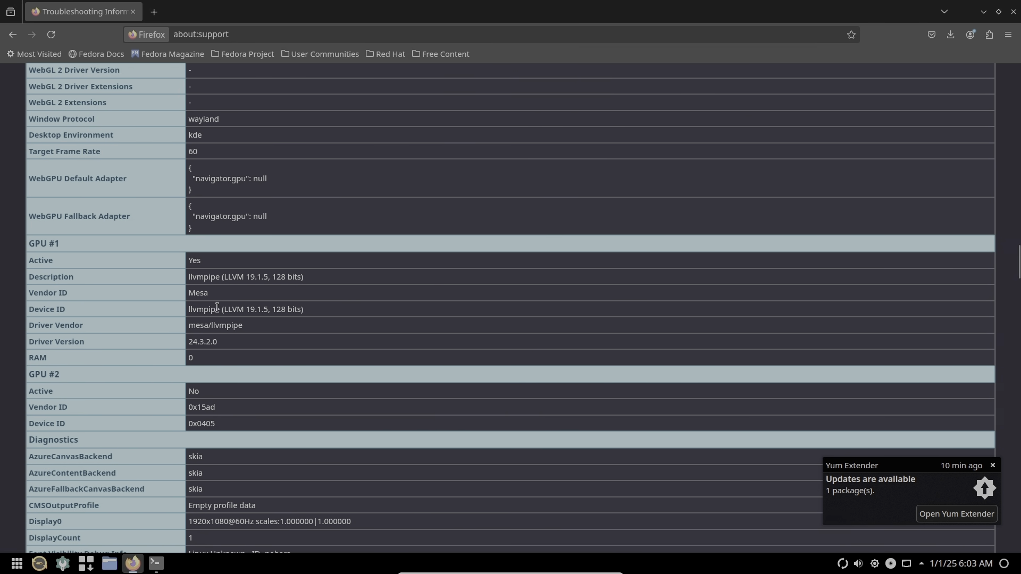
{"action": "left_click_drag", "start_coordinate": [221, 344], "coordinate": [189, 345]}
{"action": "scroll", "coordinate": [190, 342], "scroll_direction": "down", "scroll_amount": 3}
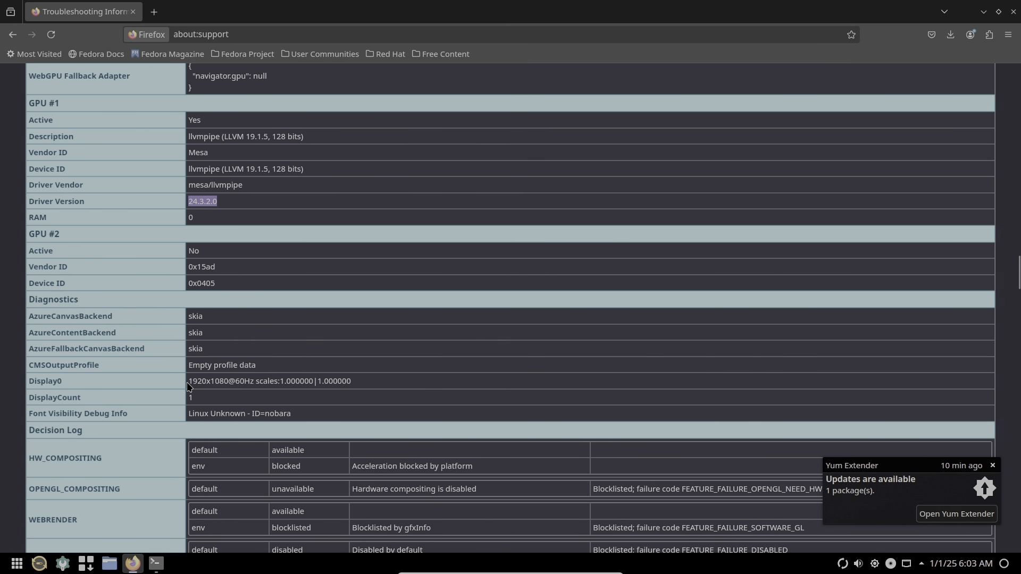
{"action": "left_click_drag", "start_coordinate": [188, 385], "coordinate": [263, 394]}
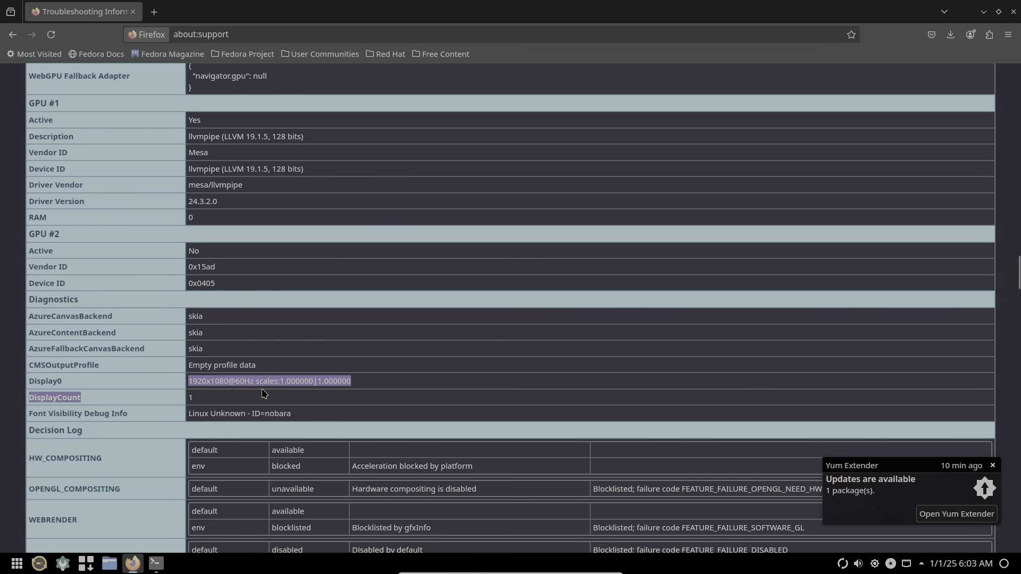
Skim the remaining Troubleshooting Information from Media through Experimental Features and modified preferences to Content Analysis
{"action": "scroll", "coordinate": [263, 393], "scroll_direction": "down", "scroll_amount": 20}
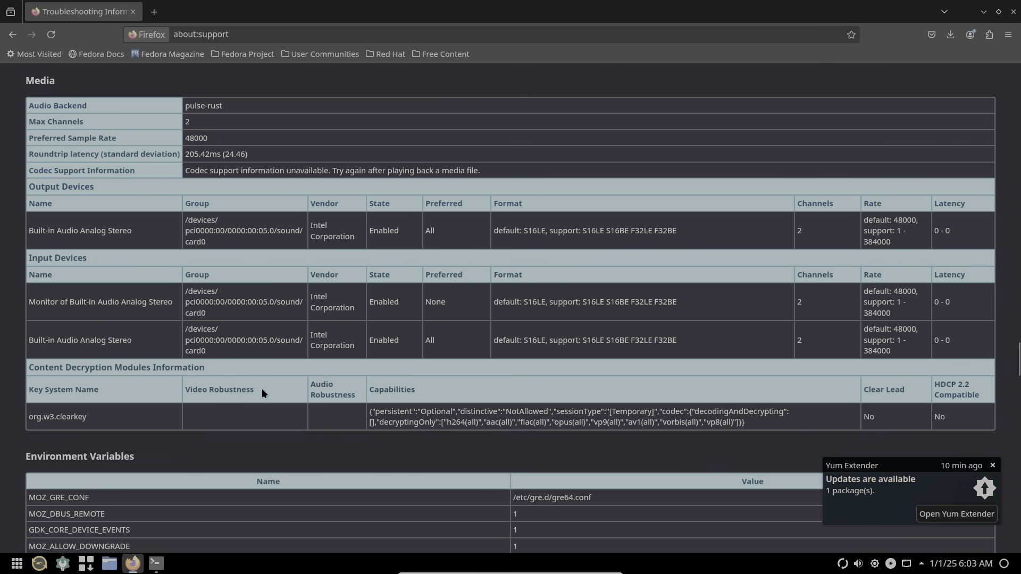
{"action": "scroll", "coordinate": [262, 394], "scroll_direction": "down", "scroll_amount": 10}
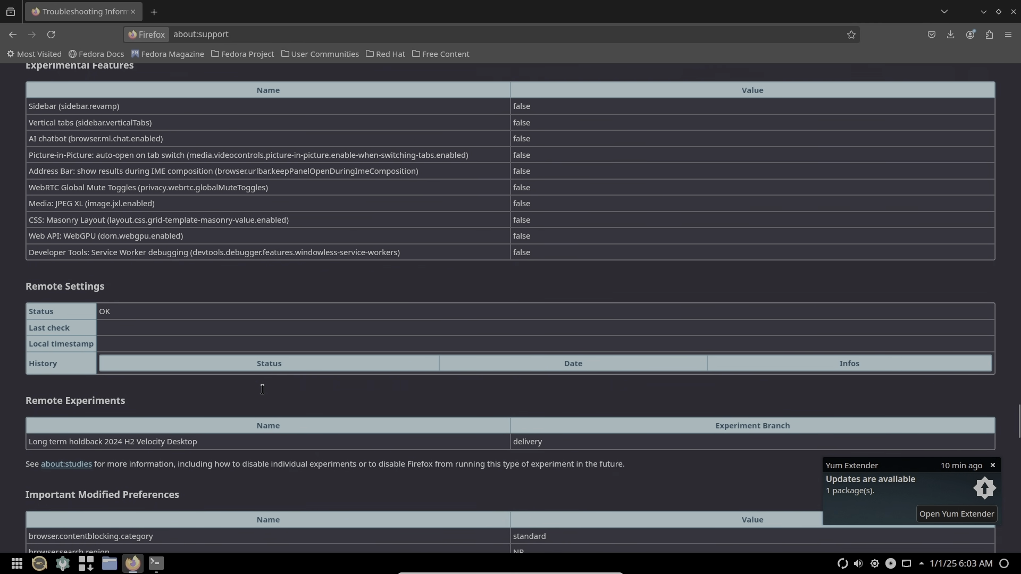
{"action": "scroll", "coordinate": [263, 394], "scroll_direction": "down", "scroll_amount": 3}
{"action": "scroll", "coordinate": [264, 393], "scroll_direction": "down", "scroll_amount": 15}
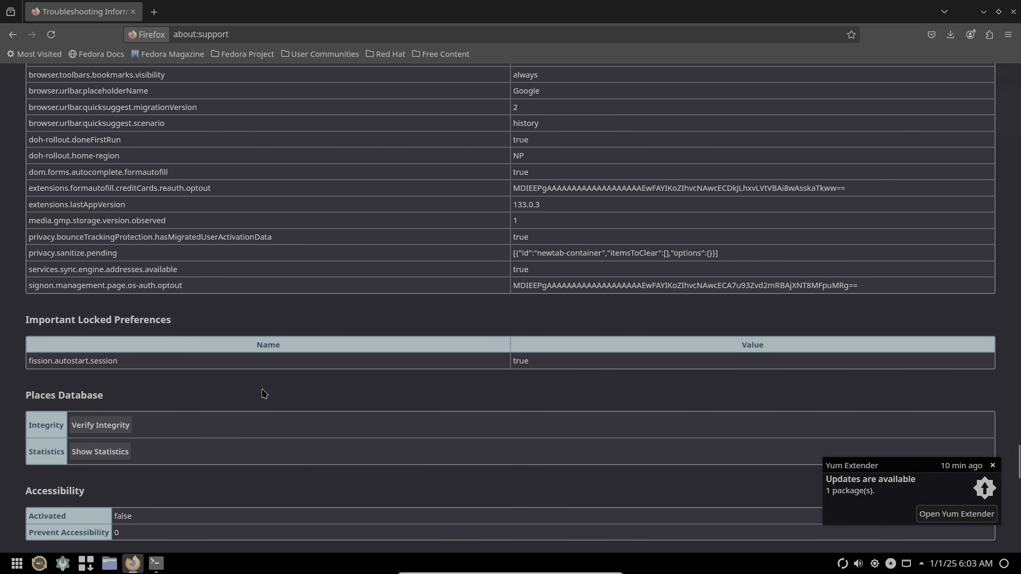
{"action": "scroll", "coordinate": [263, 394], "scroll_direction": "down", "scroll_amount": 10}
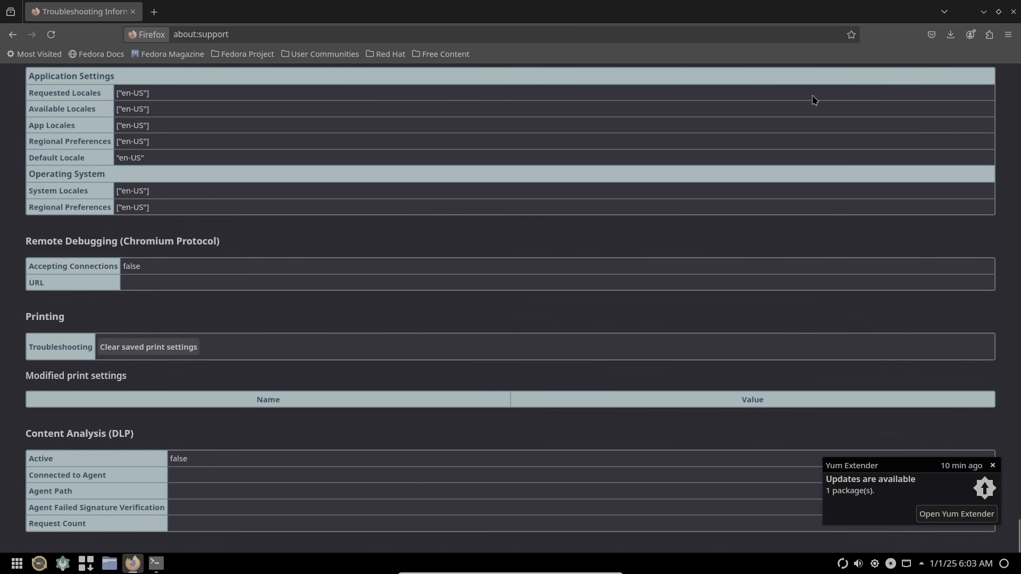
Close Firefox, switch to the open Konsole window and maximize it
{"action": "left_click", "coordinate": [1014, 13]}
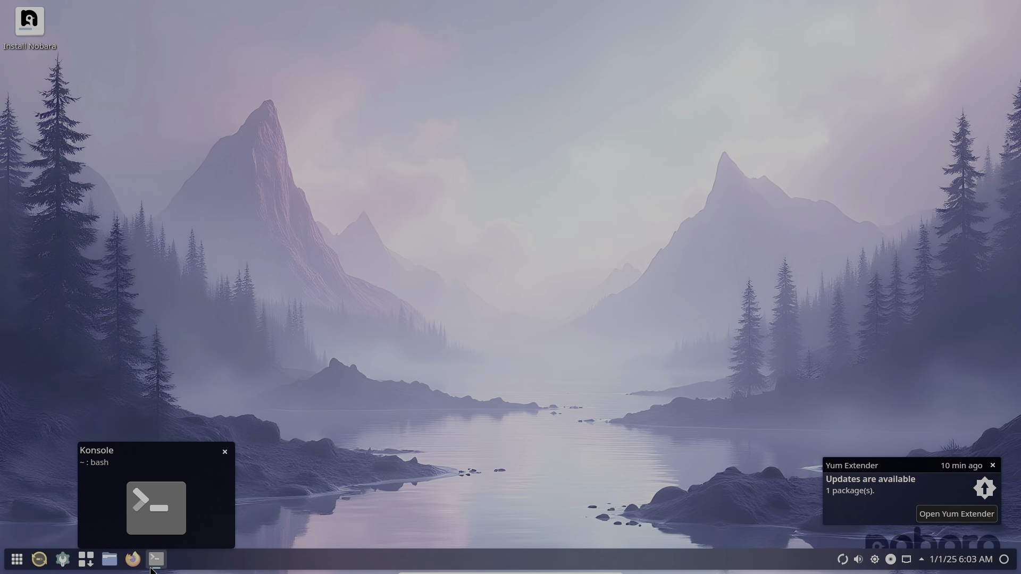
{"action": "left_click", "coordinate": [152, 568]}
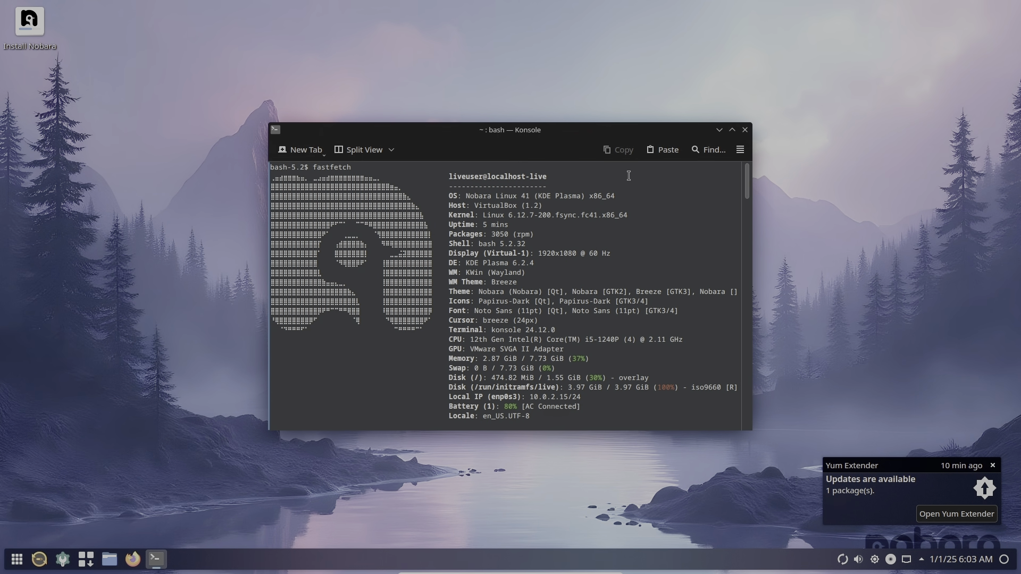
{"action": "left_click", "coordinate": [731, 131]}
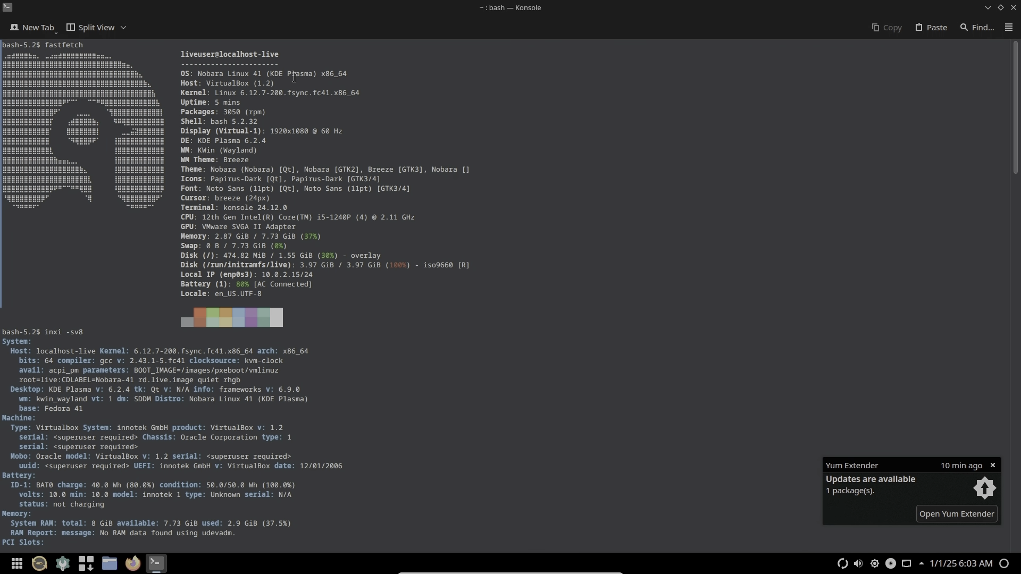
Examine the fastfetch output, checking the kernel, uptime, packages, display, desktop environment and memory lines
{"action": "left_click_drag", "start_coordinate": [203, 94], "coordinate": [266, 94]}
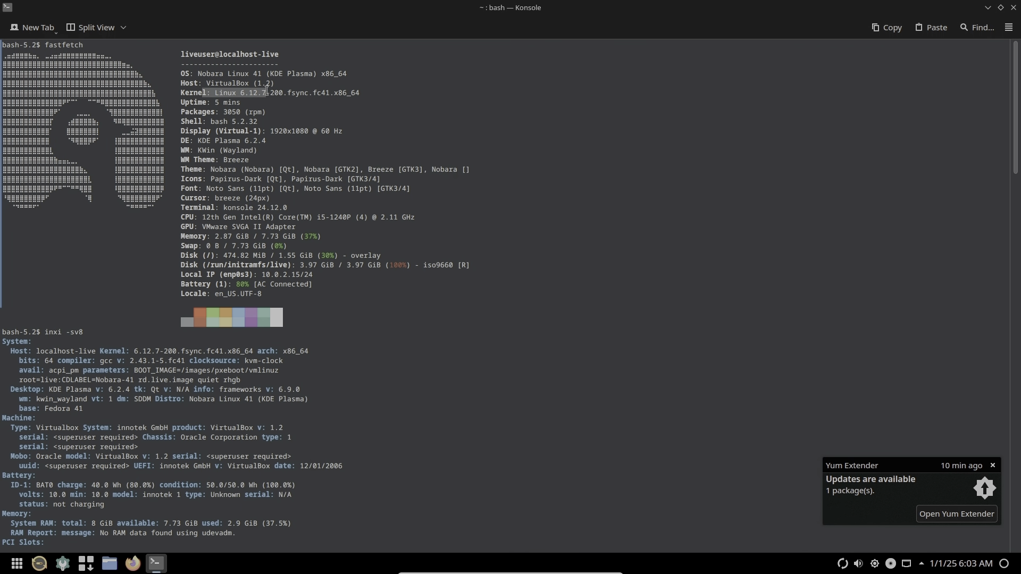
{"action": "left_click", "coordinate": [308, 109]}
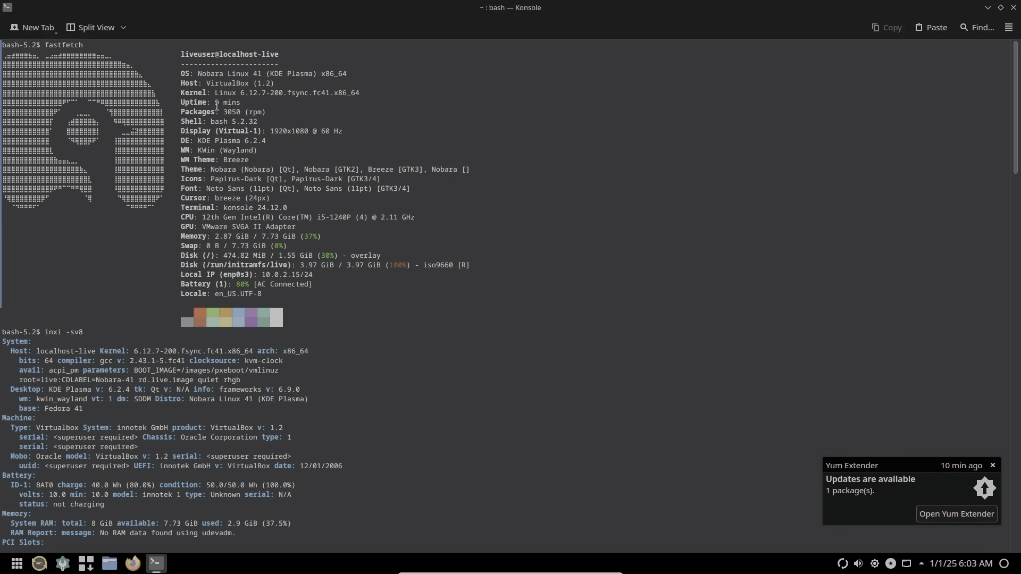
{"action": "left_click_drag", "start_coordinate": [211, 103], "coordinate": [239, 103]}
{"action": "left_click", "coordinate": [240, 102]}
{"action": "left_click_drag", "start_coordinate": [176, 112], "coordinate": [266, 112]}
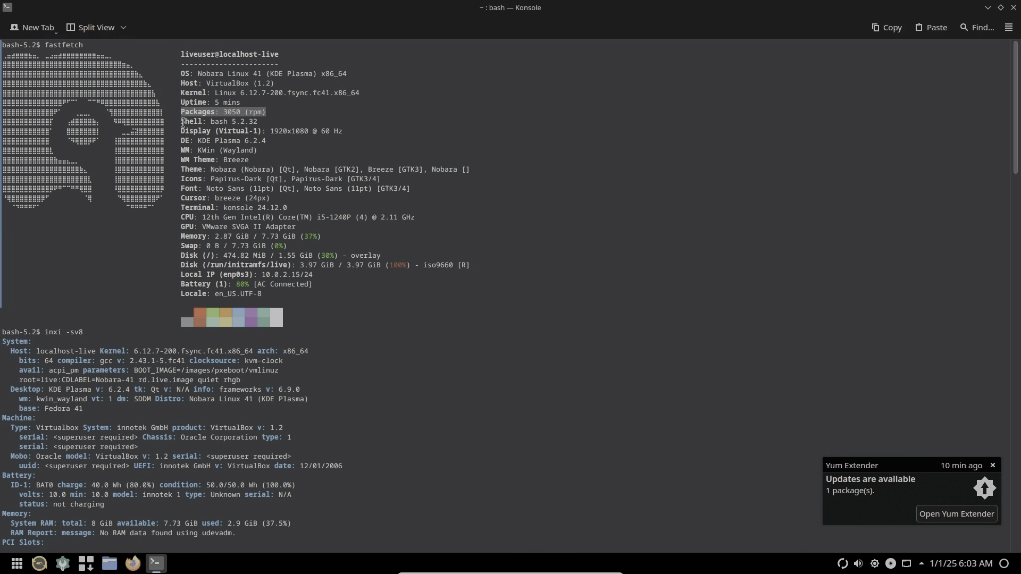
{"action": "left_click_drag", "start_coordinate": [183, 122], "coordinate": [308, 133]}
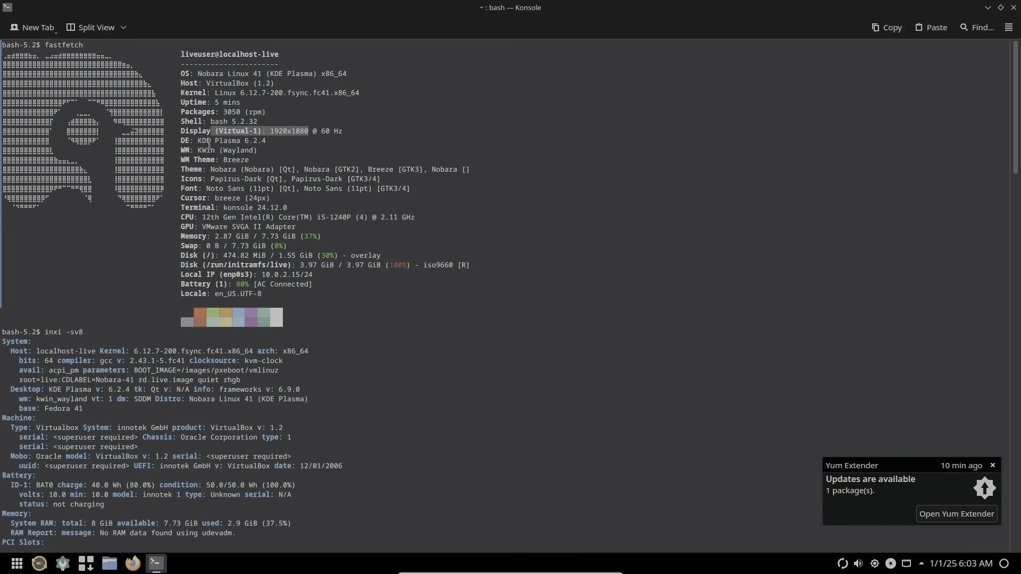
{"action": "left_click_drag", "start_coordinate": [204, 142], "coordinate": [272, 145]}
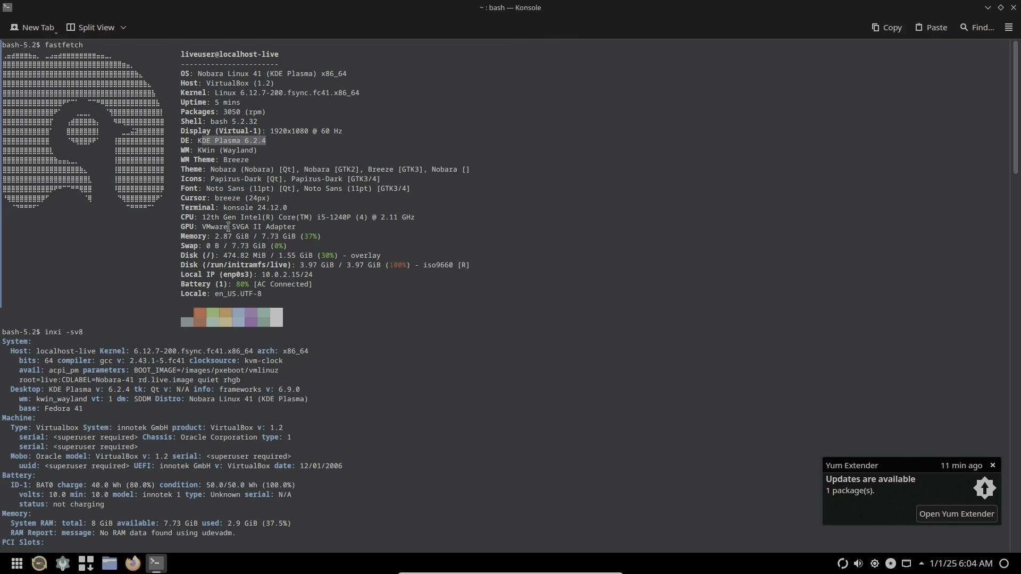
{"action": "left_click_drag", "start_coordinate": [212, 237], "coordinate": [278, 239]}
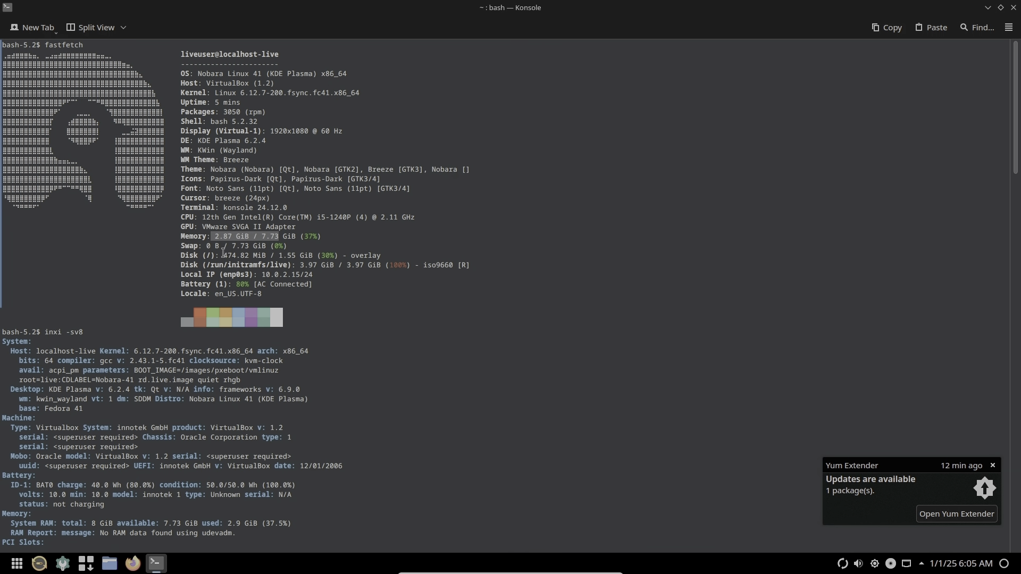
Examine the System section of the inxi -sv8 output, checking the kernel, compiler, desktop toolkit, frameworks, distro and base entries
{"action": "scroll", "coordinate": [245, 308], "scroll_direction": "down", "scroll_amount": 3}
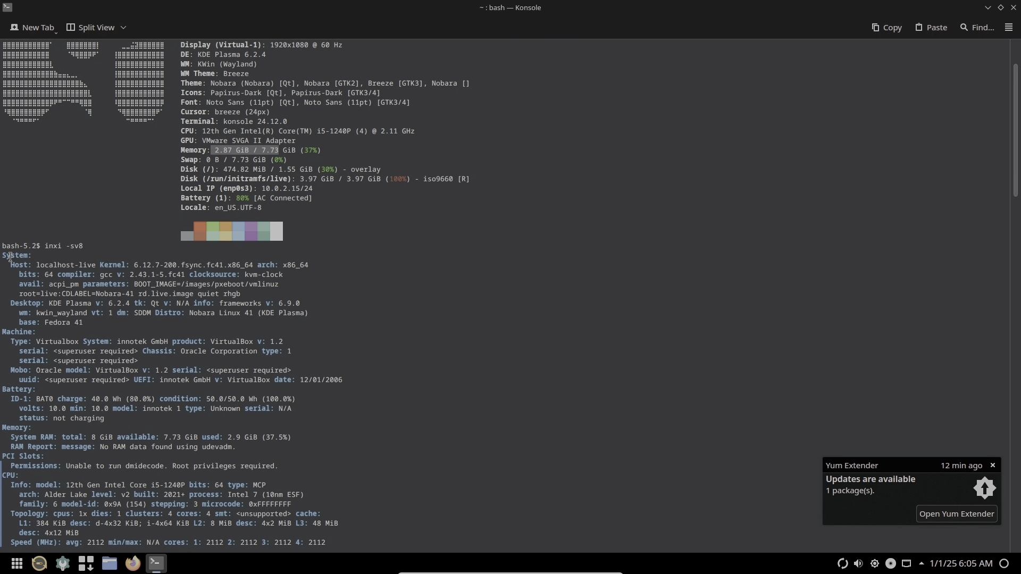
{"action": "left_click_drag", "start_coordinate": [9, 257], "coordinate": [176, 265]}
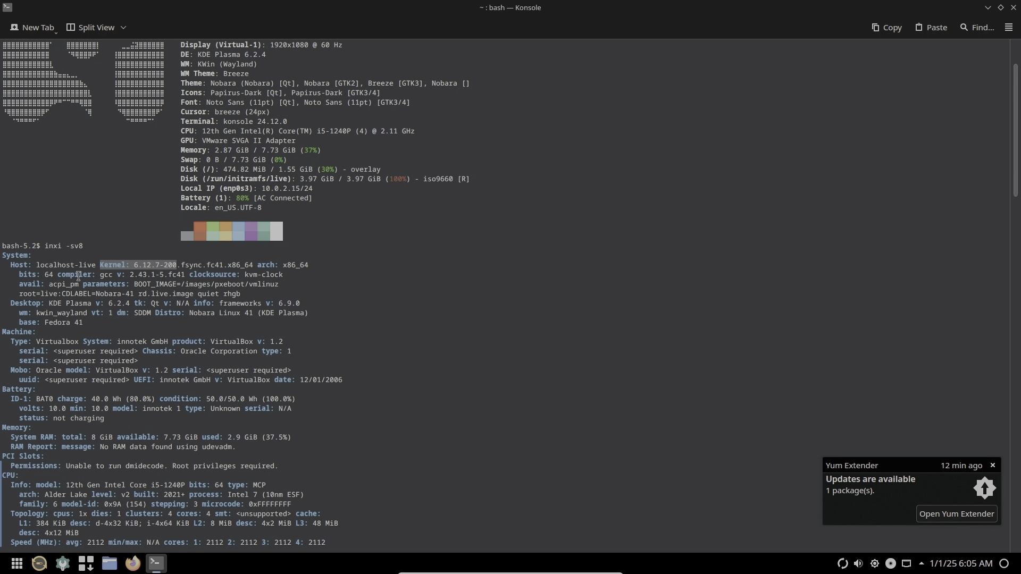
{"action": "left_click_drag", "start_coordinate": [53, 277], "coordinate": [159, 276]}
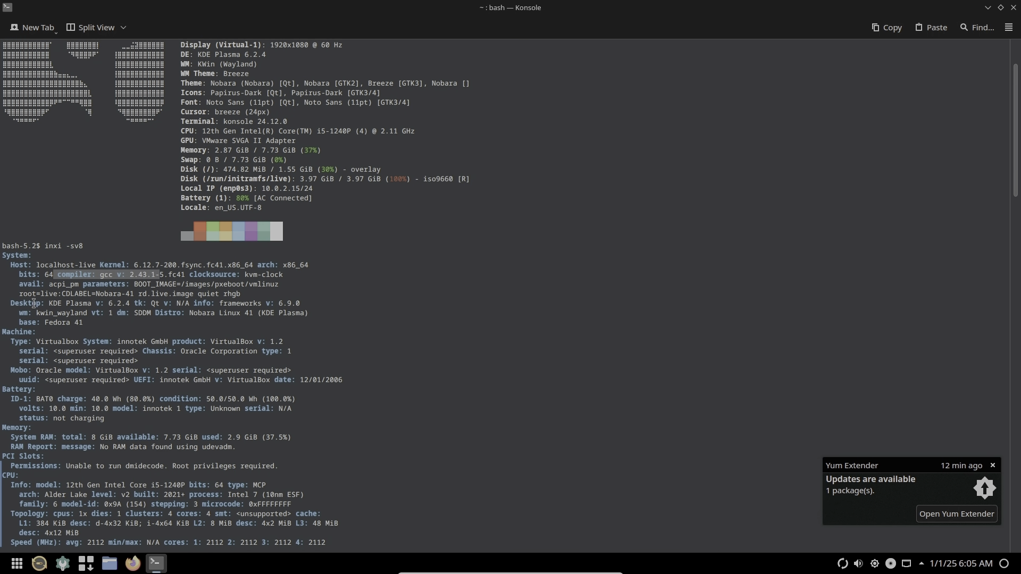
{"action": "left_click_drag", "start_coordinate": [32, 304], "coordinate": [190, 305]}
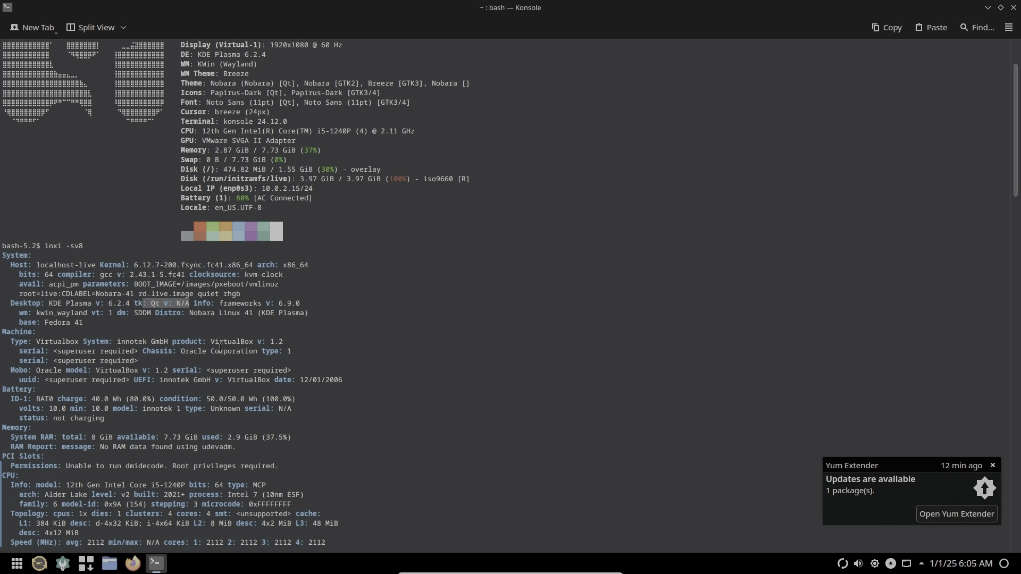
{"action": "left_click_drag", "start_coordinate": [220, 305], "coordinate": [305, 304]}
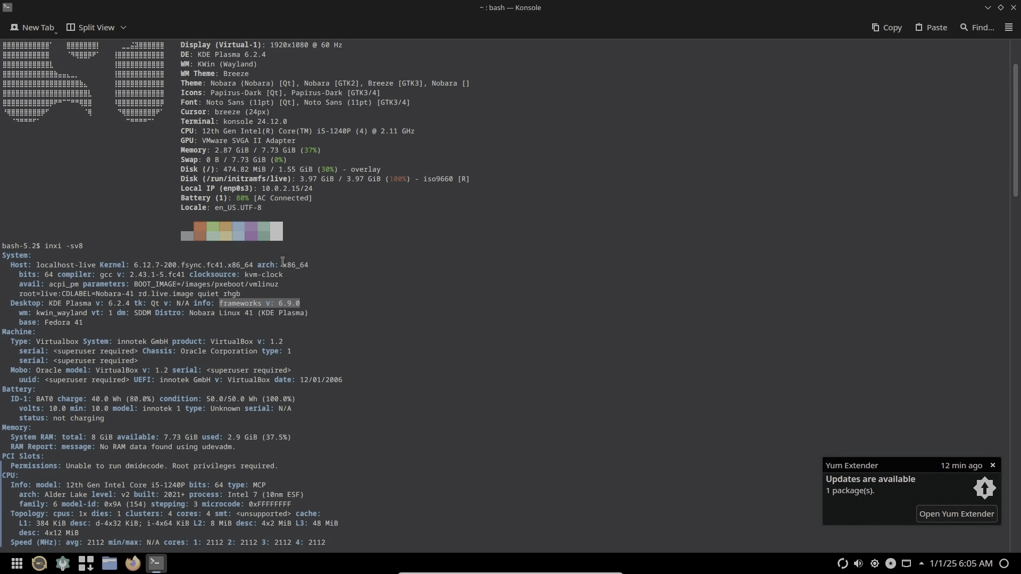
{"action": "scroll", "coordinate": [282, 262], "scroll_direction": "up", "scroll_amount": 3}
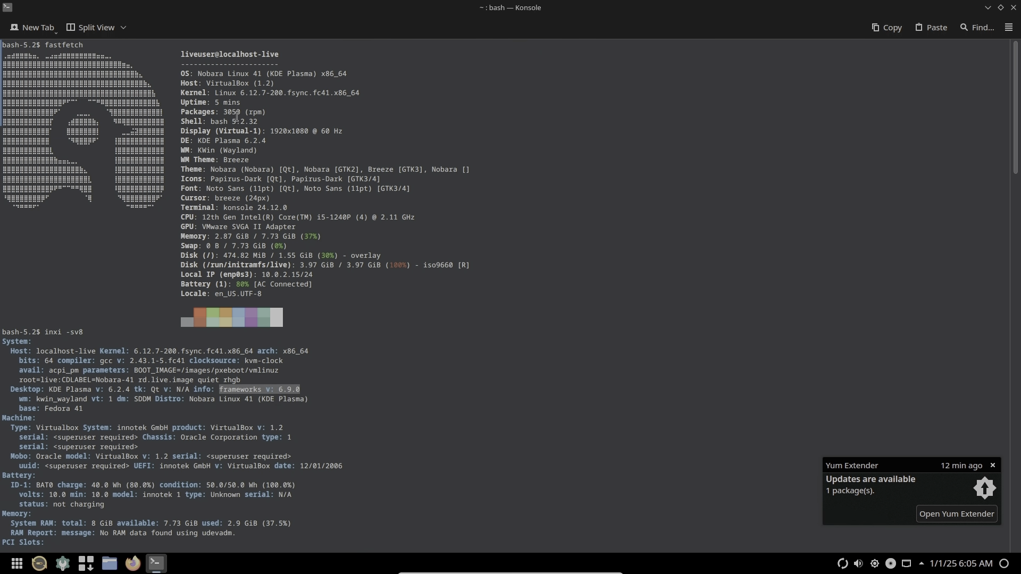
{"action": "scroll", "coordinate": [343, 208], "scroll_direction": "down", "scroll_amount": 2}
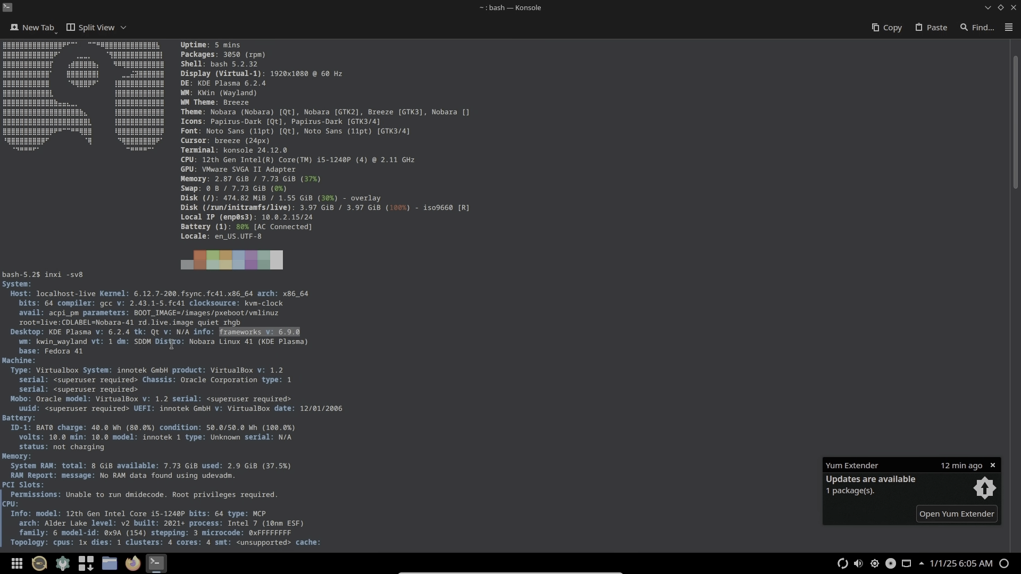
{"action": "left_click_drag", "start_coordinate": [162, 342], "coordinate": [298, 343]}
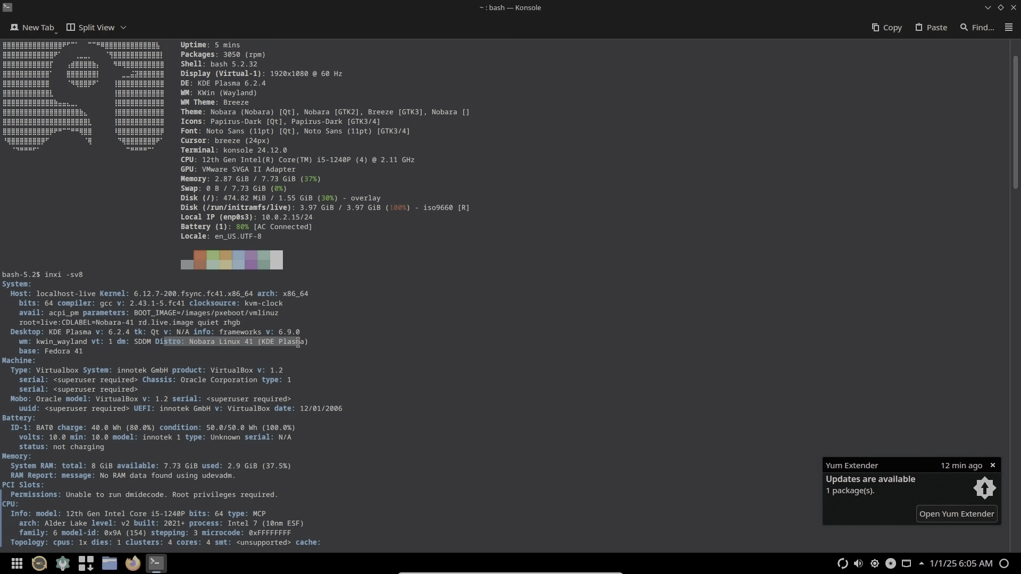
{"action": "scroll", "coordinate": [262, 341], "scroll_direction": "down", "scroll_amount": 1}
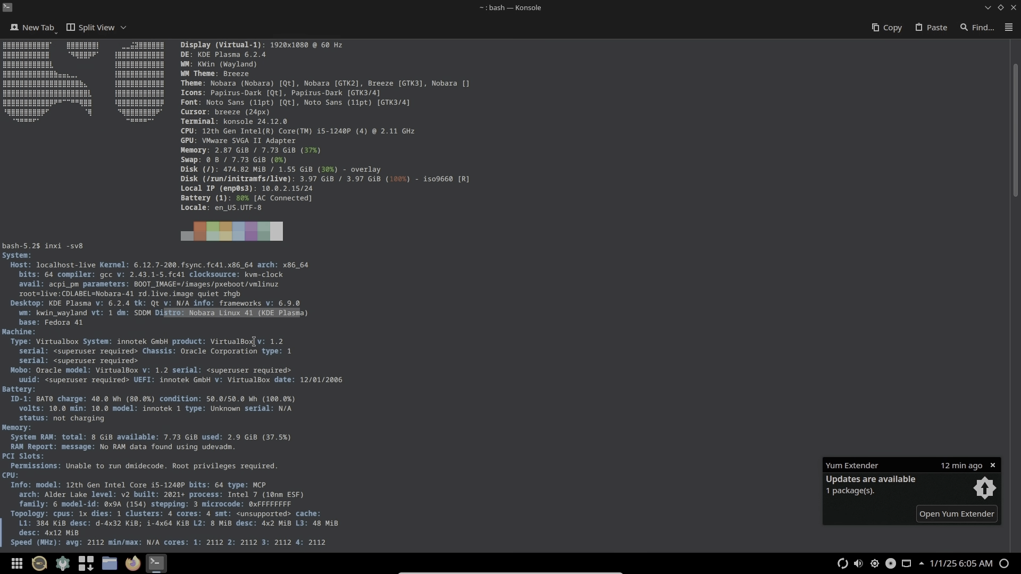
{"action": "left_click", "coordinate": [105, 321]}
{"action": "left_click_drag", "start_coordinate": [105, 321], "coordinate": [51, 322]}
Read the inxi output through the Memory and CPU sections, checking the total and available RAM and the processor model
{"action": "scroll", "coordinate": [52, 322], "scroll_direction": "down", "scroll_amount": 2}
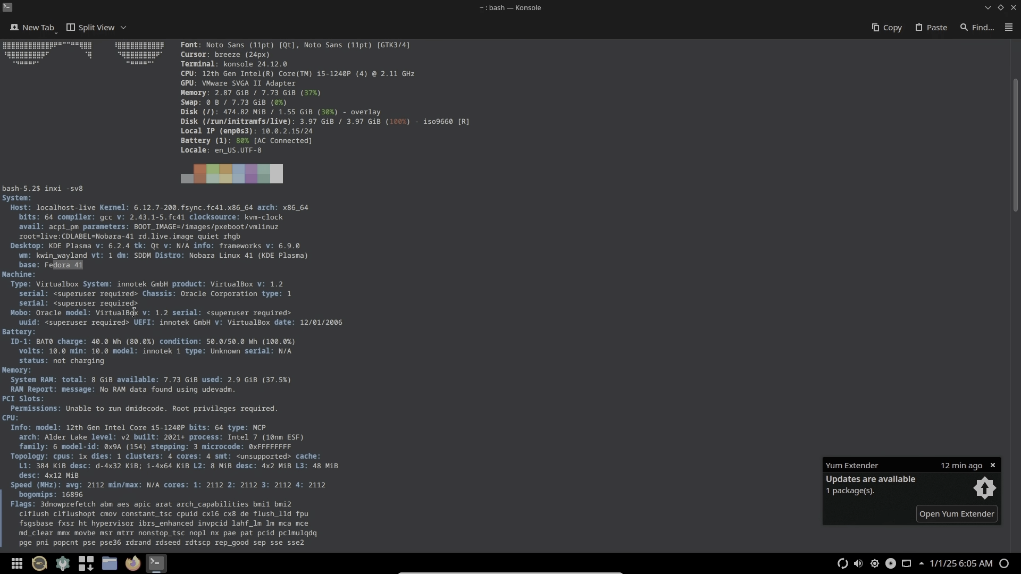
{"action": "scroll", "coordinate": [135, 313], "scroll_direction": "down", "scroll_amount": 1}
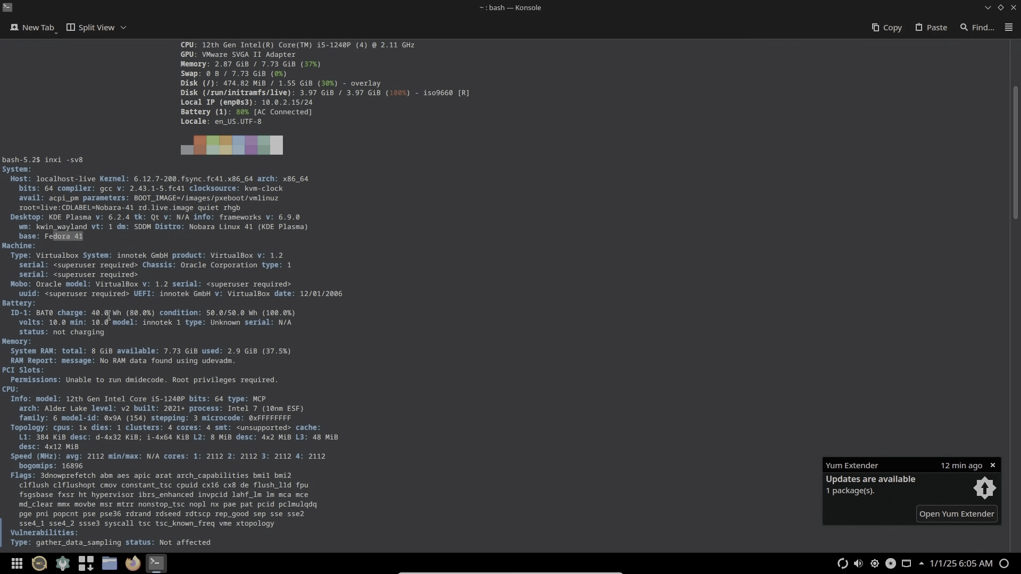
{"action": "scroll", "coordinate": [131, 319], "scroll_direction": "down", "scroll_amount": 3}
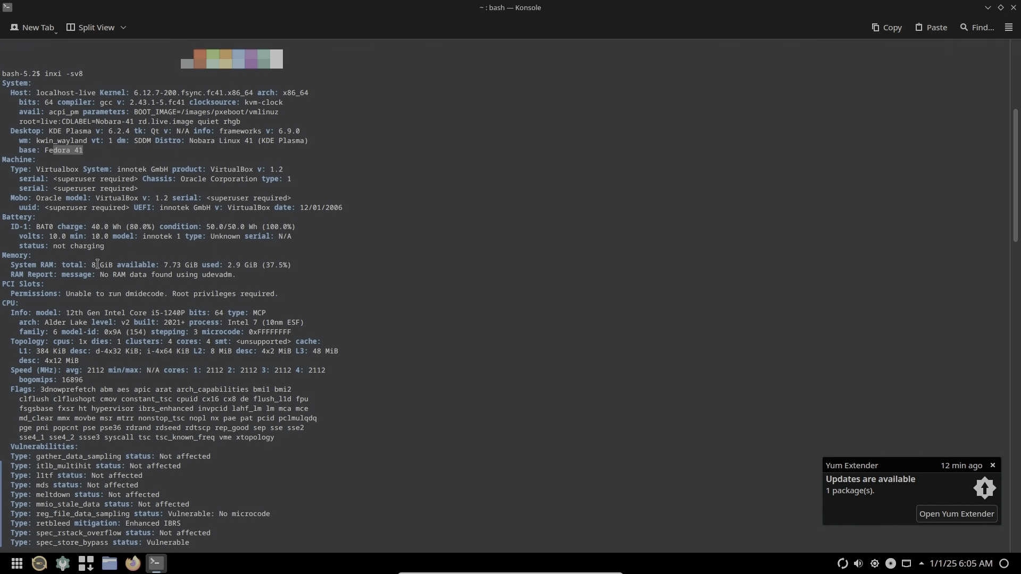
{"action": "left_click_drag", "start_coordinate": [80, 264], "coordinate": [201, 261]}
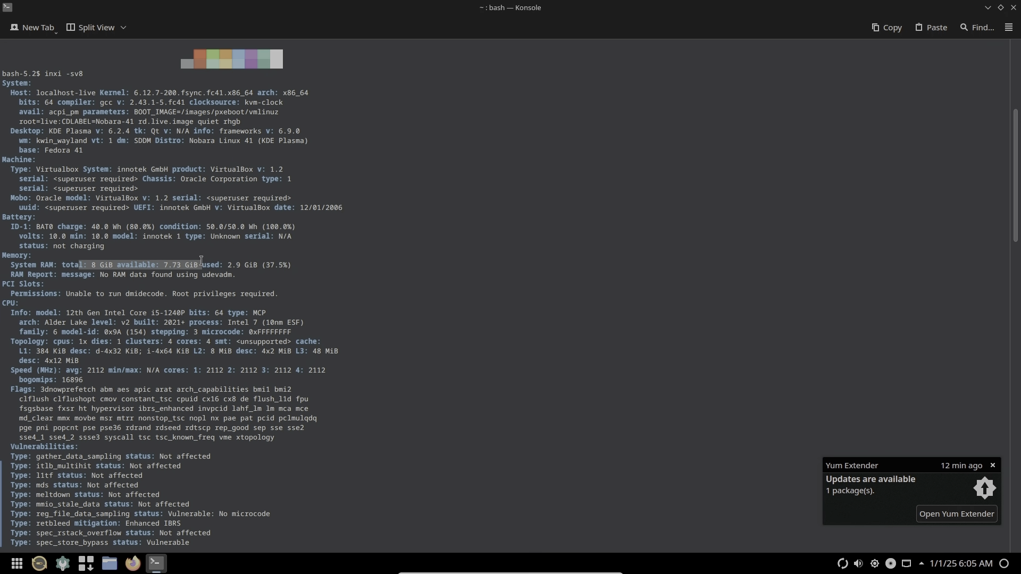
{"action": "scroll", "coordinate": [201, 261], "scroll_direction": "down", "scroll_amount": 2}
{"action": "left_click_drag", "start_coordinate": [62, 255], "coordinate": [195, 258]}
Examine the Graphics section of the inxi output, checking the driver, Xwayland, resolution, Mesa, LLVM and Vulkan entries
{"action": "scroll", "coordinate": [194, 257], "scroll_direction": "down", "scroll_amount": 6}
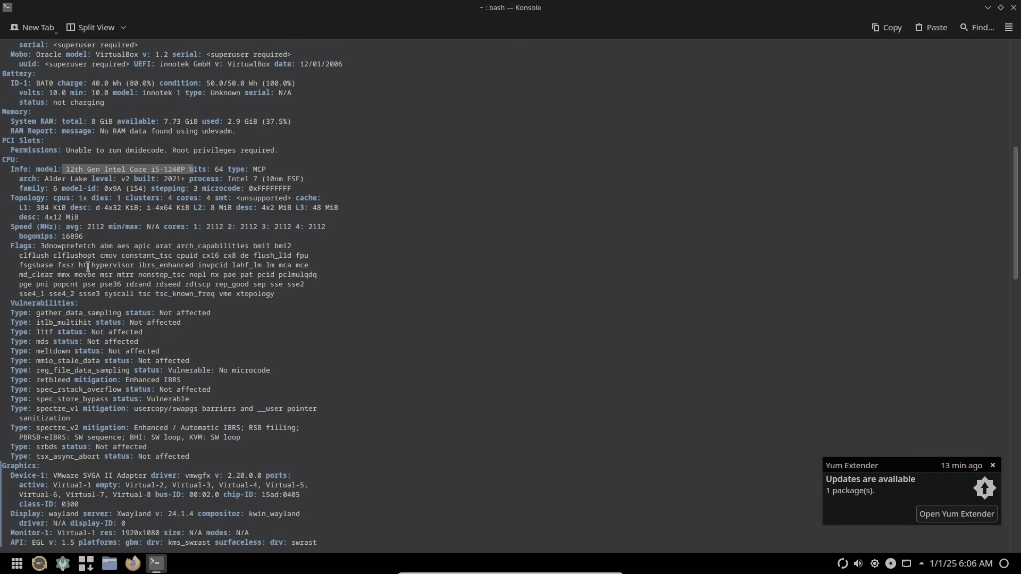
{"action": "scroll", "coordinate": [115, 322], "scroll_direction": "down", "scroll_amount": 3}
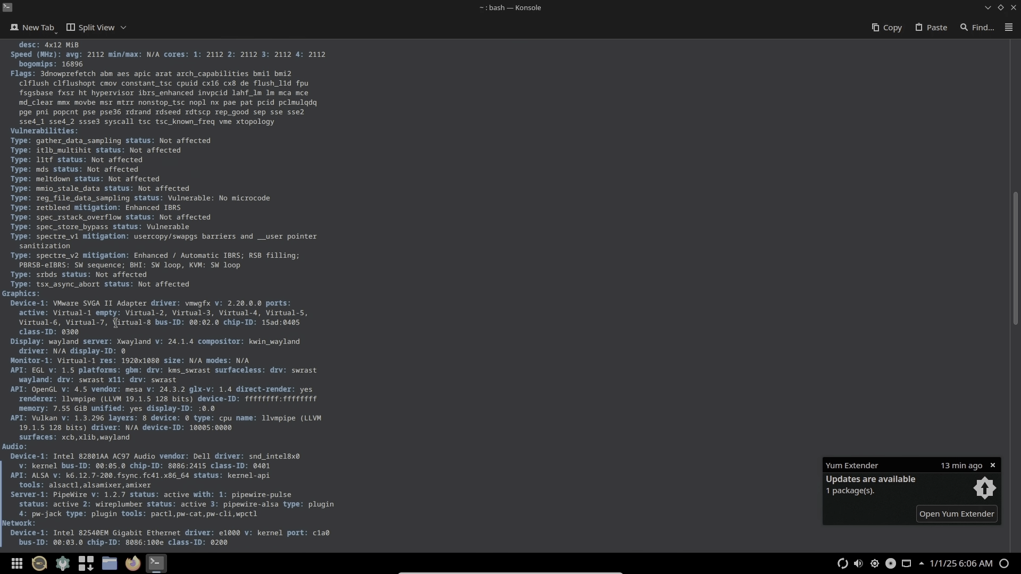
{"action": "scroll", "coordinate": [115, 323], "scroll_direction": "down", "scroll_amount": 3}
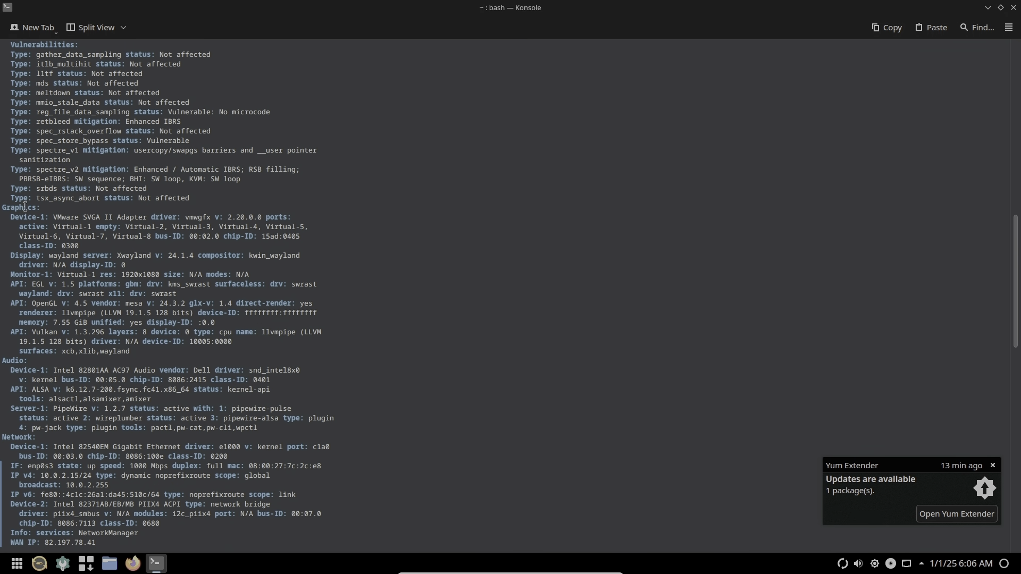
{"action": "left_click_drag", "start_coordinate": [182, 217], "coordinate": [260, 218]}
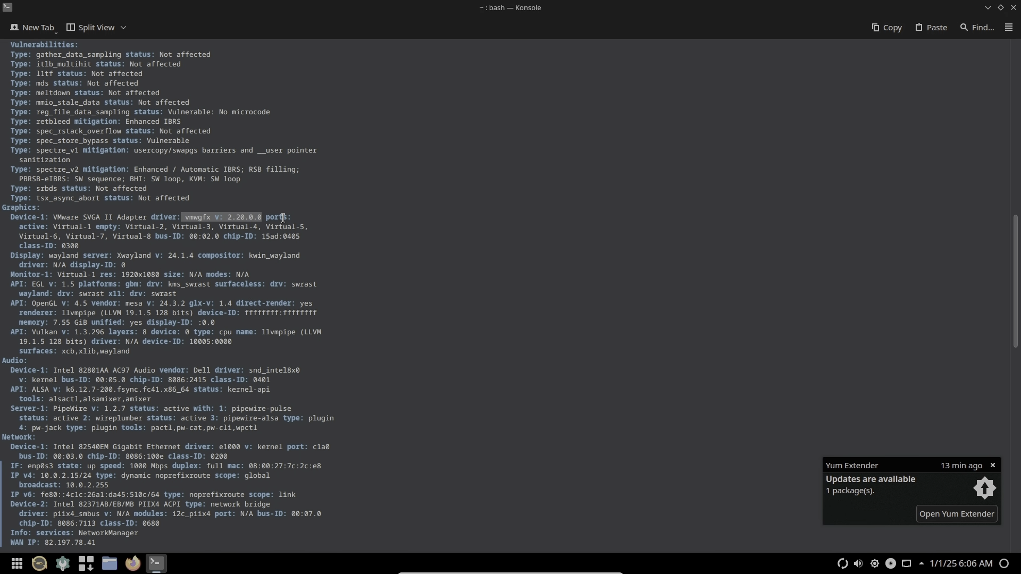
{"action": "left_click", "coordinate": [278, 235]}
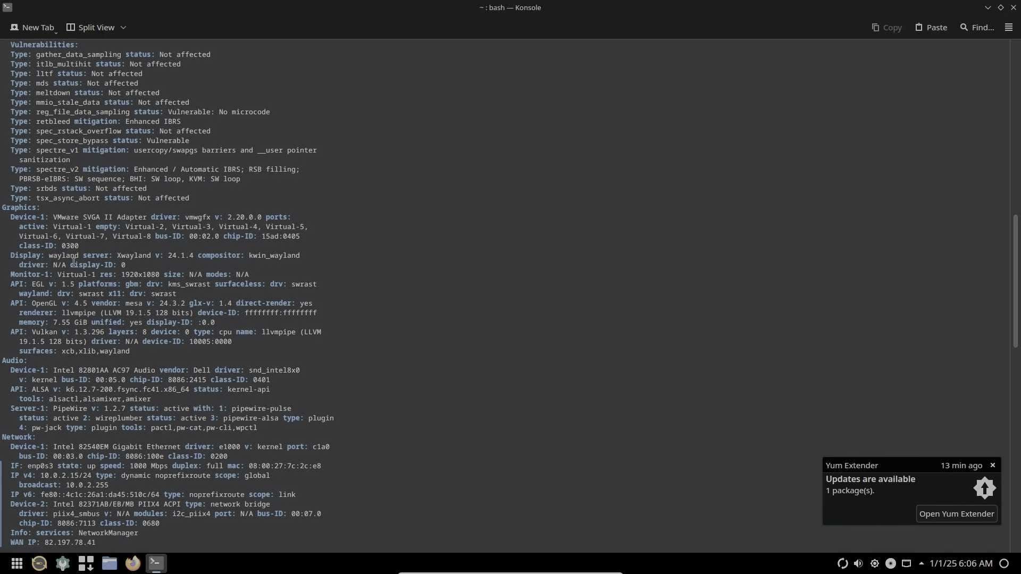
{"action": "left_click_drag", "start_coordinate": [27, 261], "coordinate": [199, 254]}
{"action": "double_click", "coordinate": [108, 262]}
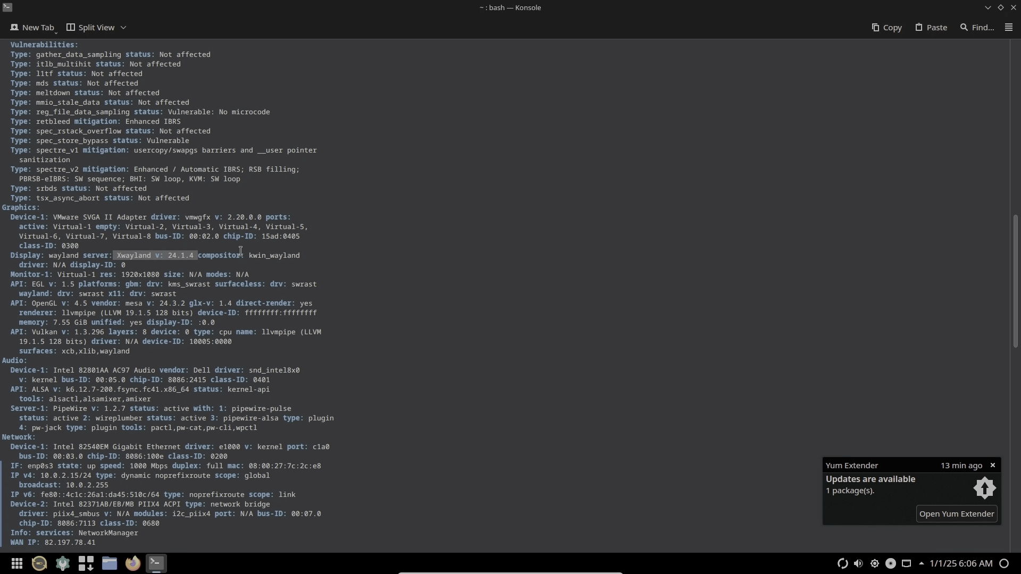
{"action": "scroll", "coordinate": [240, 251], "scroll_direction": "down", "scroll_amount": 1}
{"action": "left_click_drag", "start_coordinate": [113, 246], "coordinate": [161, 243]}
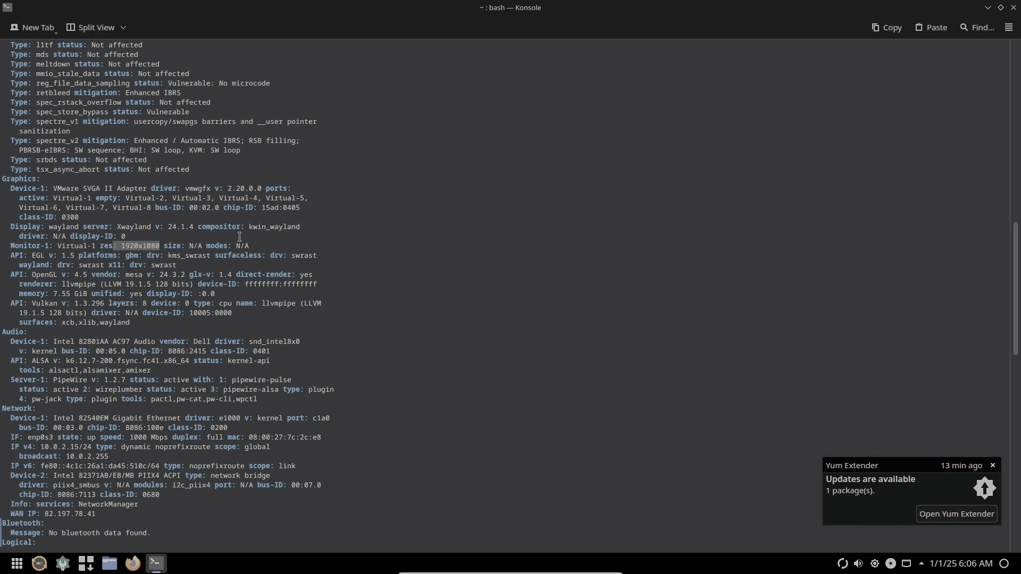
{"action": "left_click_drag", "start_coordinate": [30, 256], "coordinate": [191, 277]}
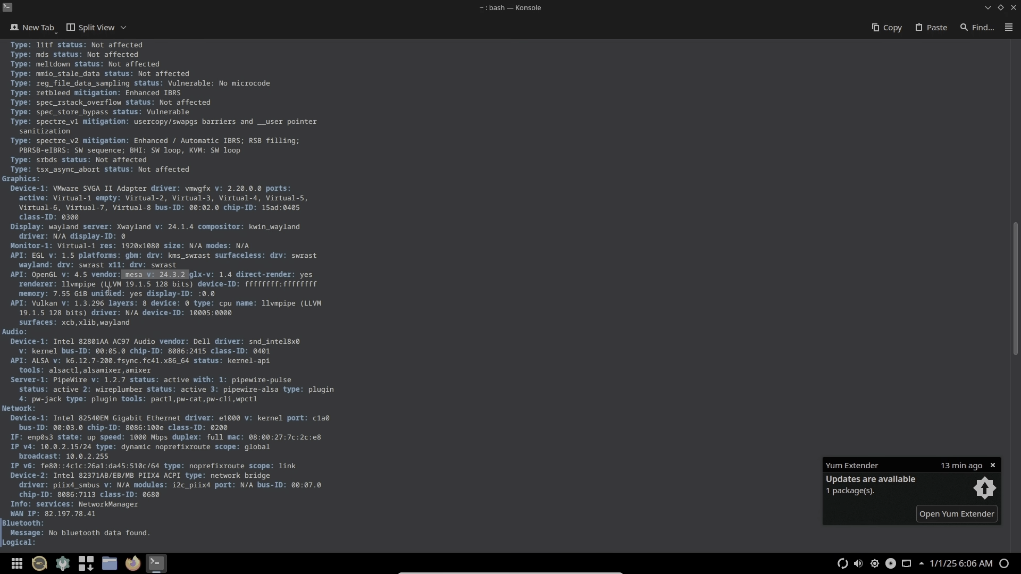
{"action": "left_click_drag", "start_coordinate": [99, 285], "coordinate": [190, 285]}
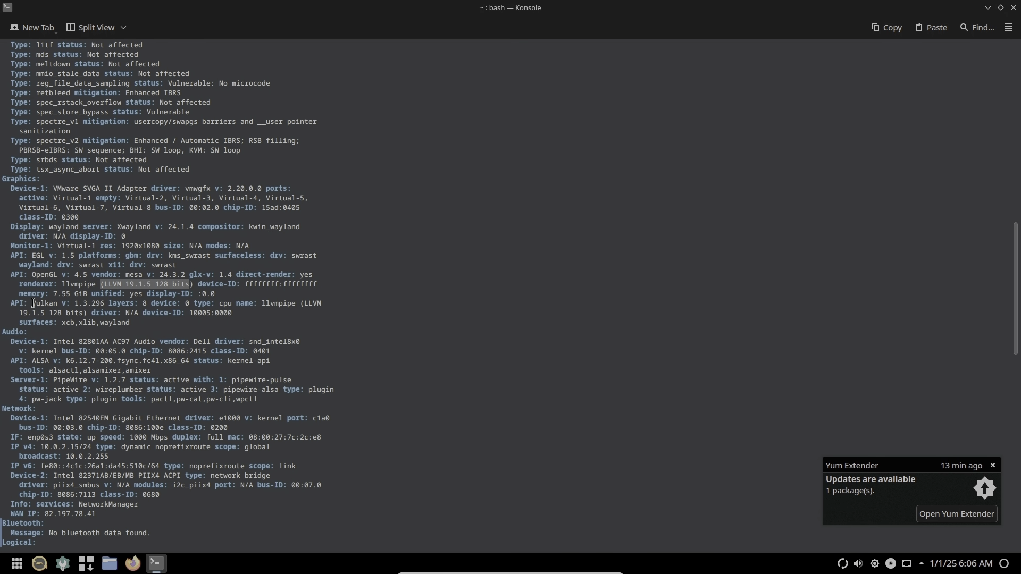
{"action": "left_click_drag", "start_coordinate": [20, 305], "coordinate": [113, 307]}
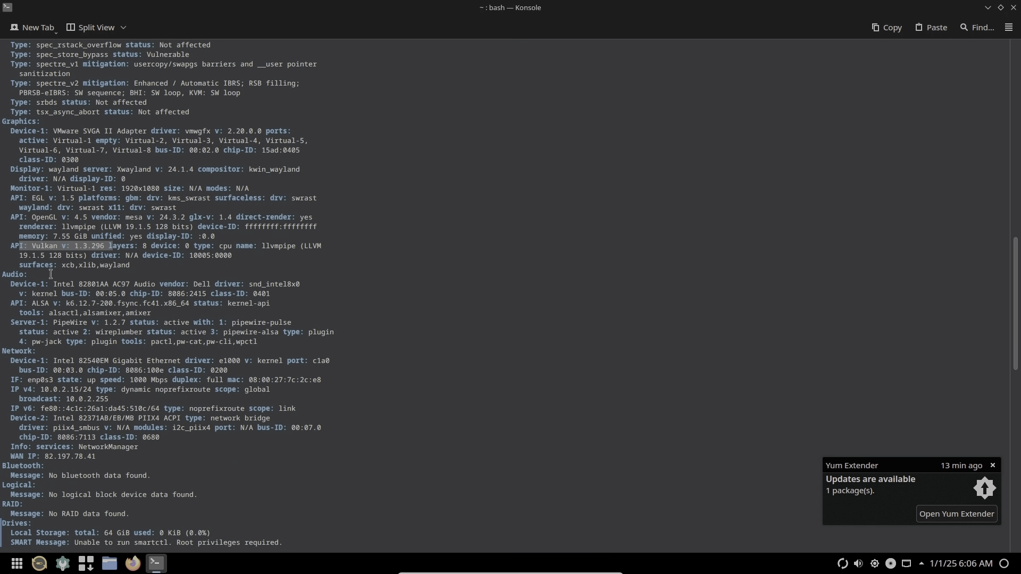
Check the PipeWire and ALSA versions in the inxi Audio section, and skim the Network through Swap sections
{"action": "left_click_drag", "start_coordinate": [48, 322], "coordinate": [126, 322]}
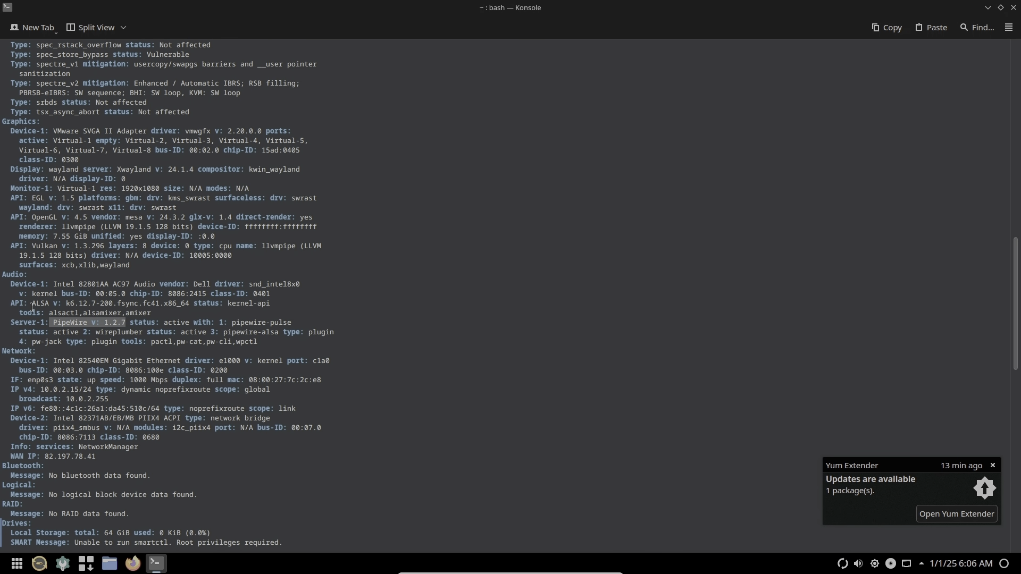
{"action": "left_click_drag", "start_coordinate": [32, 303], "coordinate": [108, 301]}
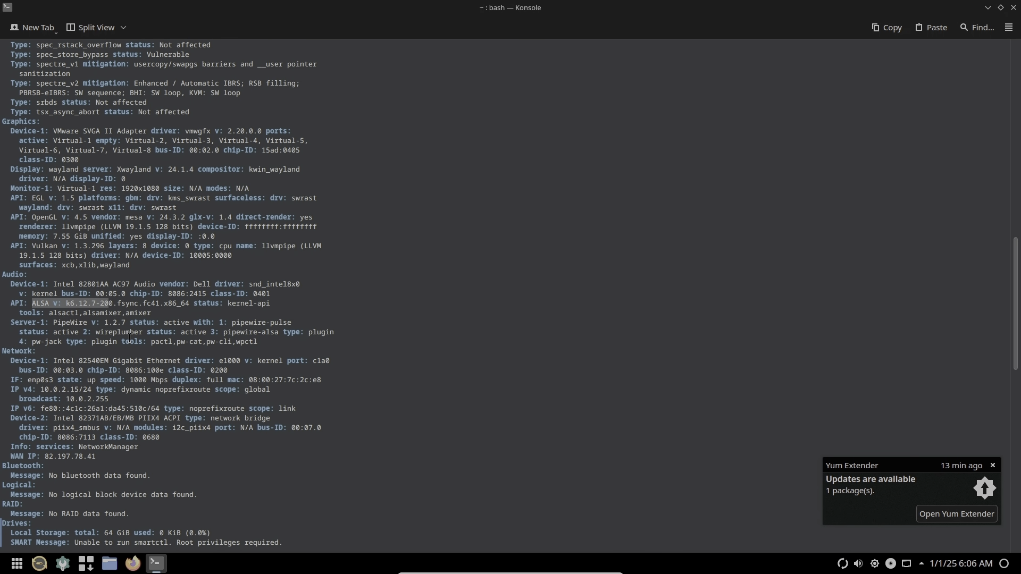
{"action": "scroll", "coordinate": [130, 338], "scroll_direction": "down", "scroll_amount": 2}
{"action": "scroll", "coordinate": [130, 338], "scroll_direction": "down", "scroll_amount": 6}
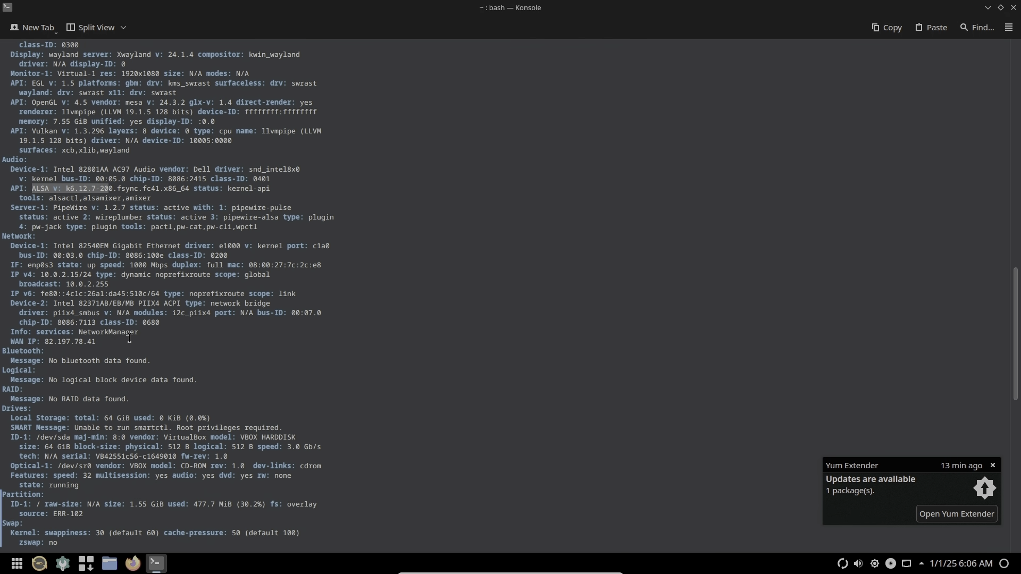
Read the remaining inxi output down to the Info section, checking the process count, power, compiler and Bash version entries
{"action": "scroll", "coordinate": [129, 338], "scroll_direction": "down", "scroll_amount": 14}
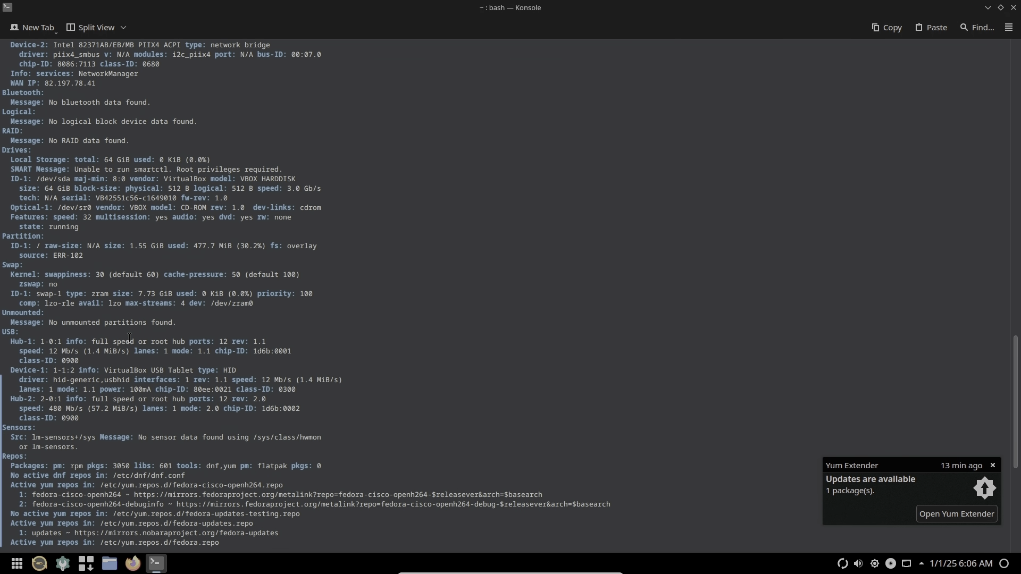
{"action": "scroll", "coordinate": [130, 338], "scroll_direction": "down", "scroll_amount": 2}
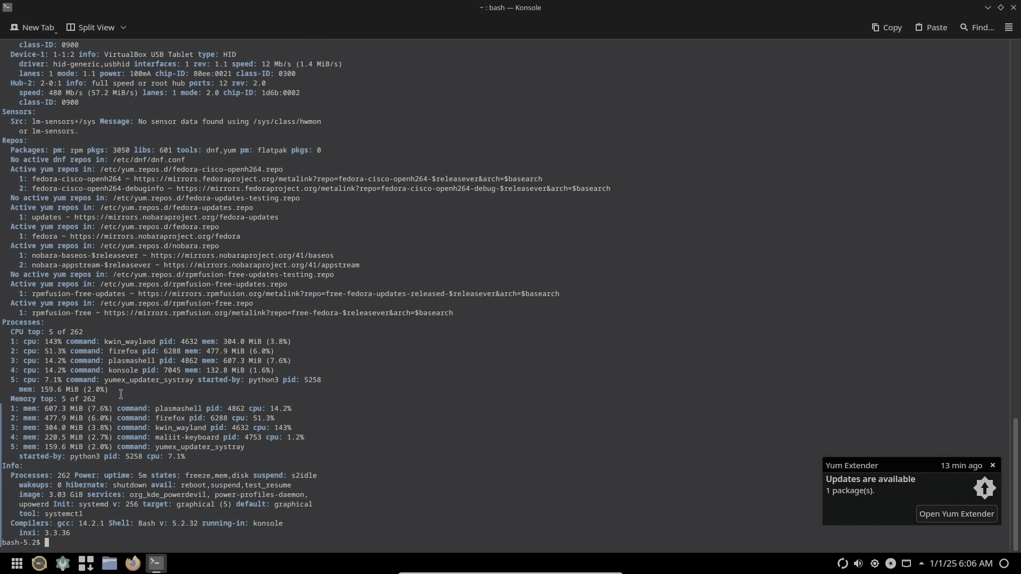
{"action": "left_click_drag", "start_coordinate": [14, 475], "coordinate": [148, 475]}
{"action": "left_click_drag", "start_coordinate": [23, 523], "coordinate": [110, 524]}
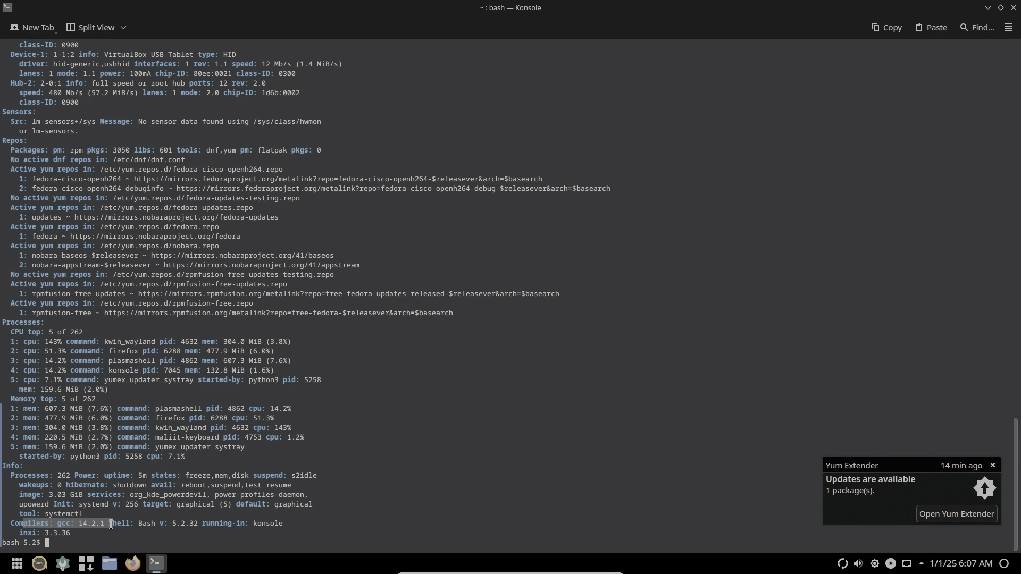
{"action": "left_click", "coordinate": [191, 534]}
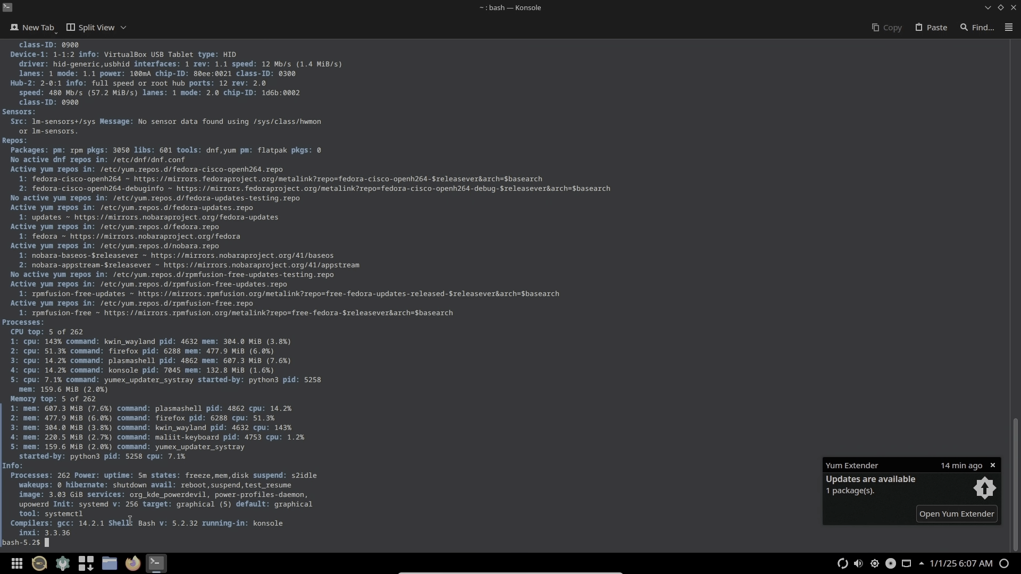
{"action": "left_click_drag", "start_coordinate": [130, 523], "coordinate": [202, 523]}
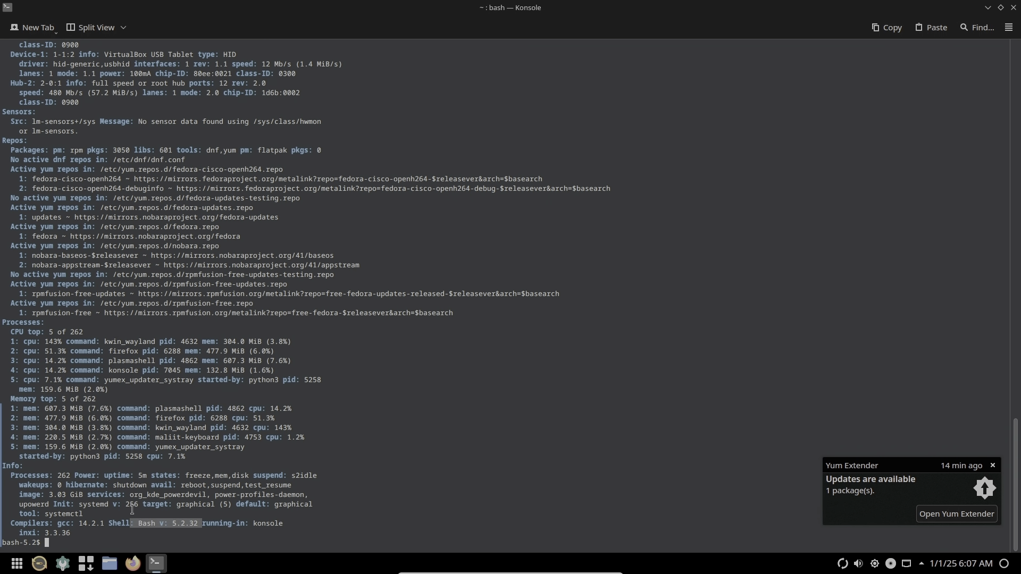
Print /etc/issue and run fastfetch to check the system's memory usage, closing the terminal when done
{"action": "type", "text": "cat /etc/issue"}
{"action": "key", "text": "Return"}
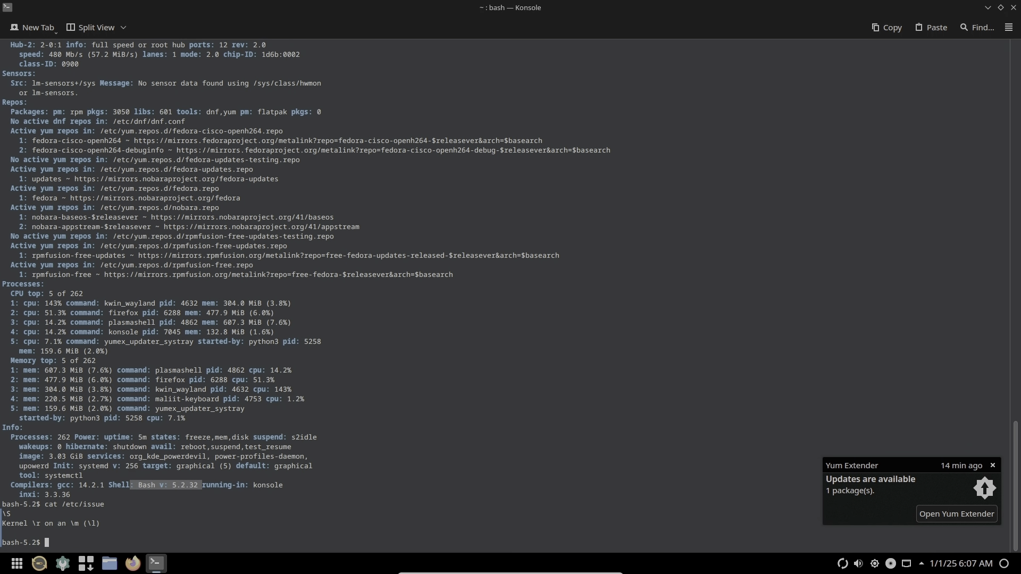
{"action": "type", "text": "fastfetch"}
{"action": "key", "text": "Return"}
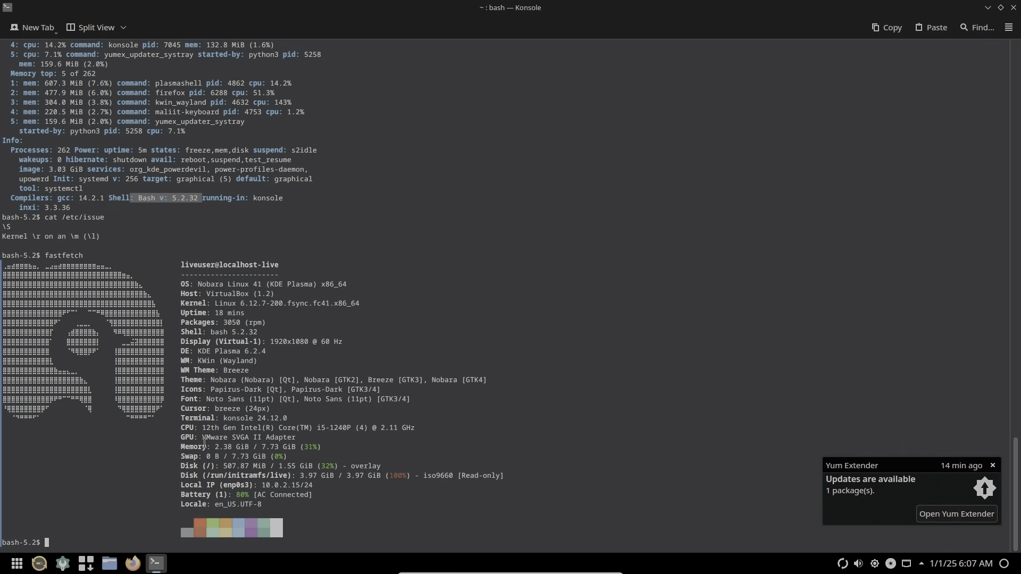
{"action": "left_click_drag", "start_coordinate": [210, 446], "coordinate": [257, 446]}
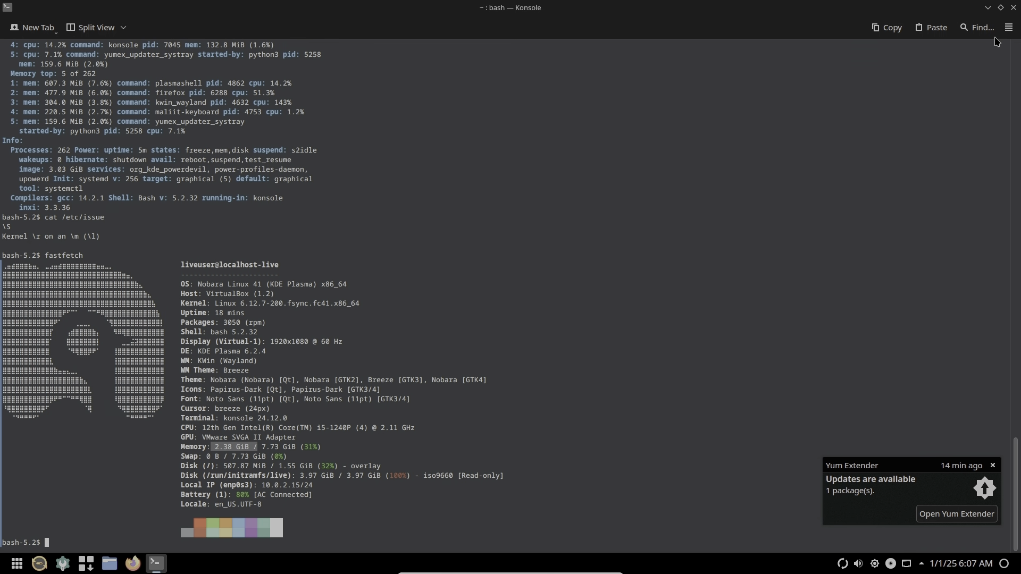
{"action": "left_click", "coordinate": [1013, 8]}
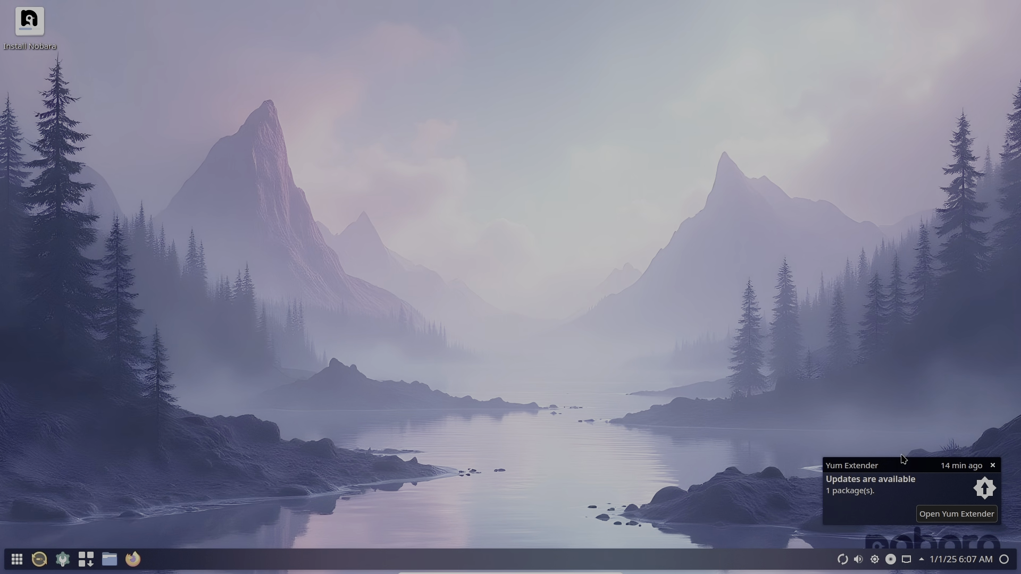
Dismiss the Yum Extender update notification and open the desktop's wallpaper settings in a maximized window
{"action": "left_click", "coordinate": [992, 466]}
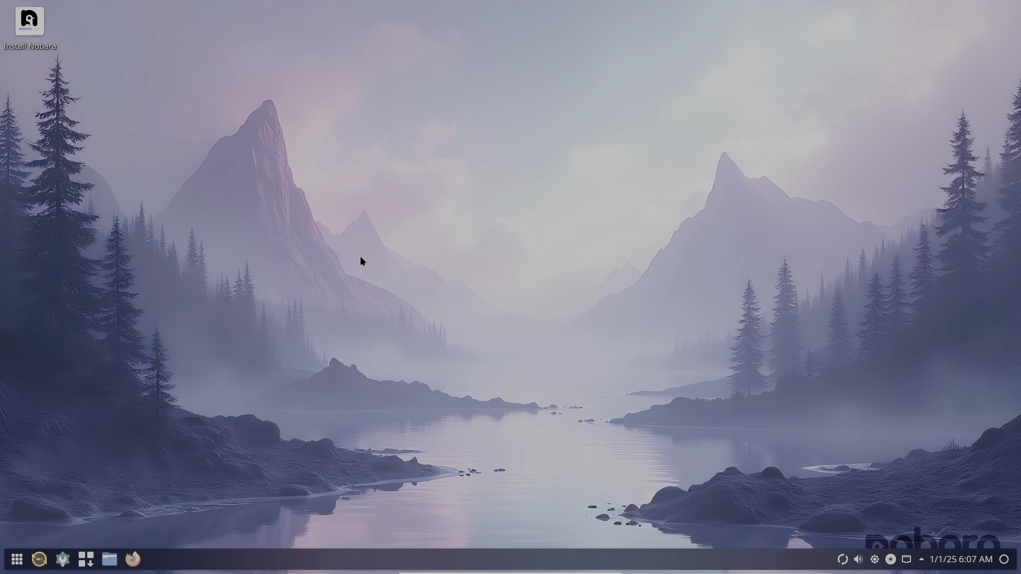
{"action": "right_click", "coordinate": [312, 296]}
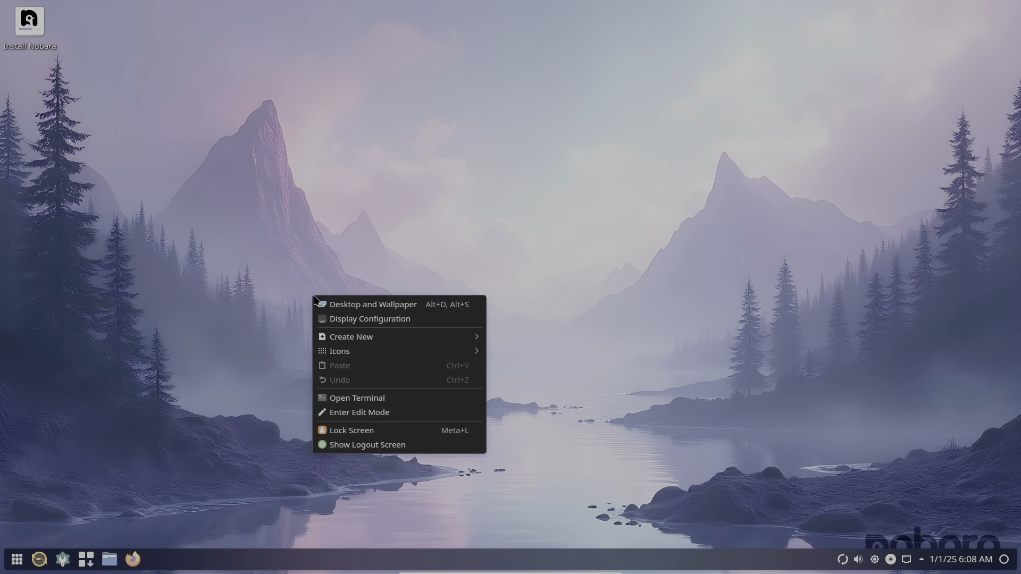
{"action": "left_click", "coordinate": [369, 305]}
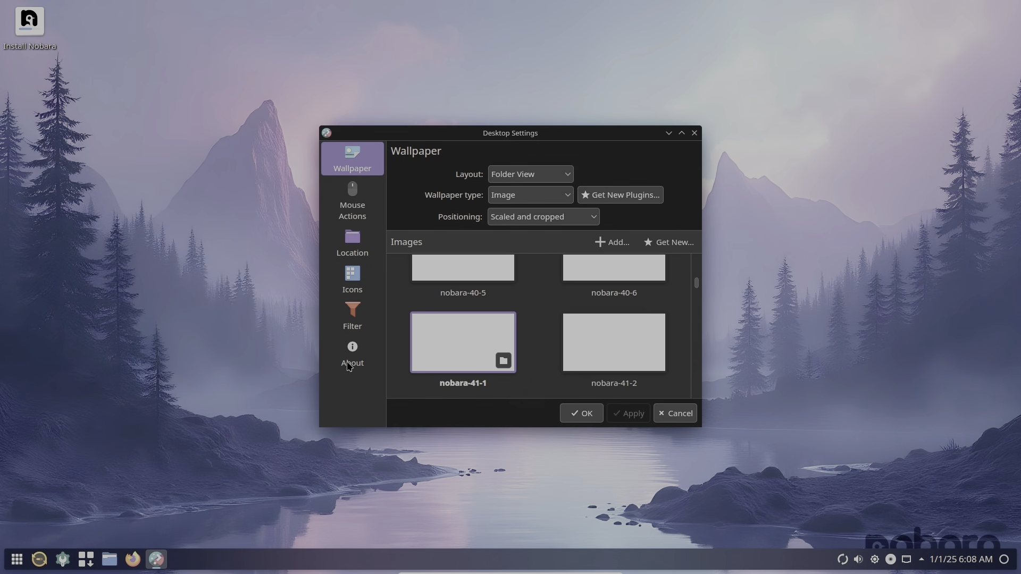
{"action": "left_click", "coordinate": [349, 367]}
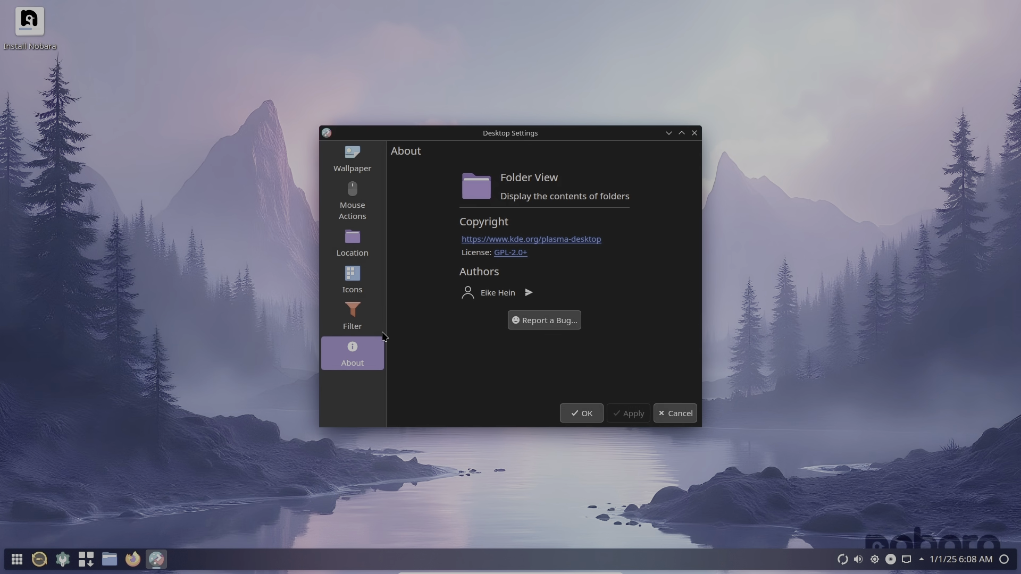
{"action": "left_click", "coordinate": [365, 164]}
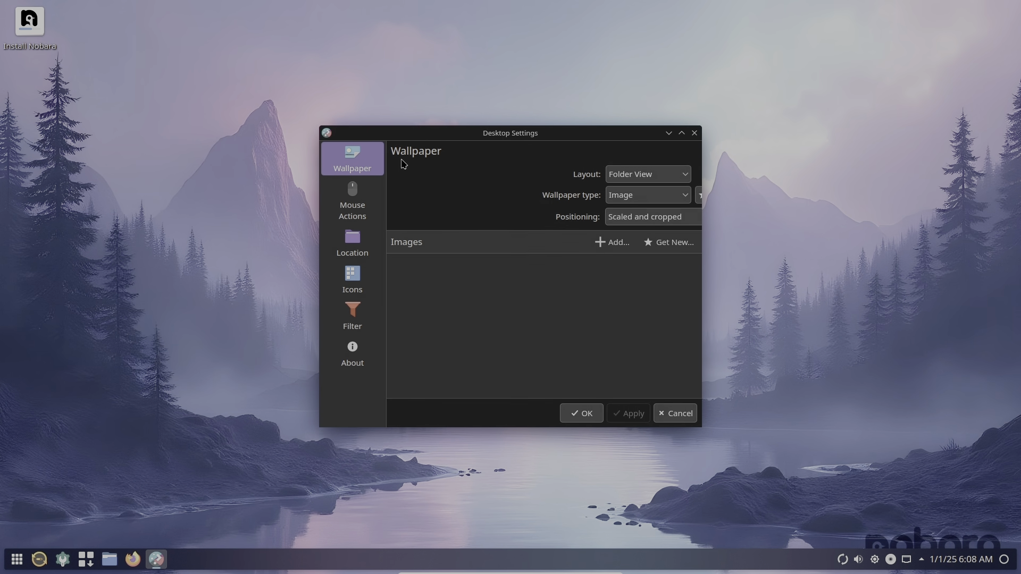
{"action": "left_click", "coordinate": [681, 133]}
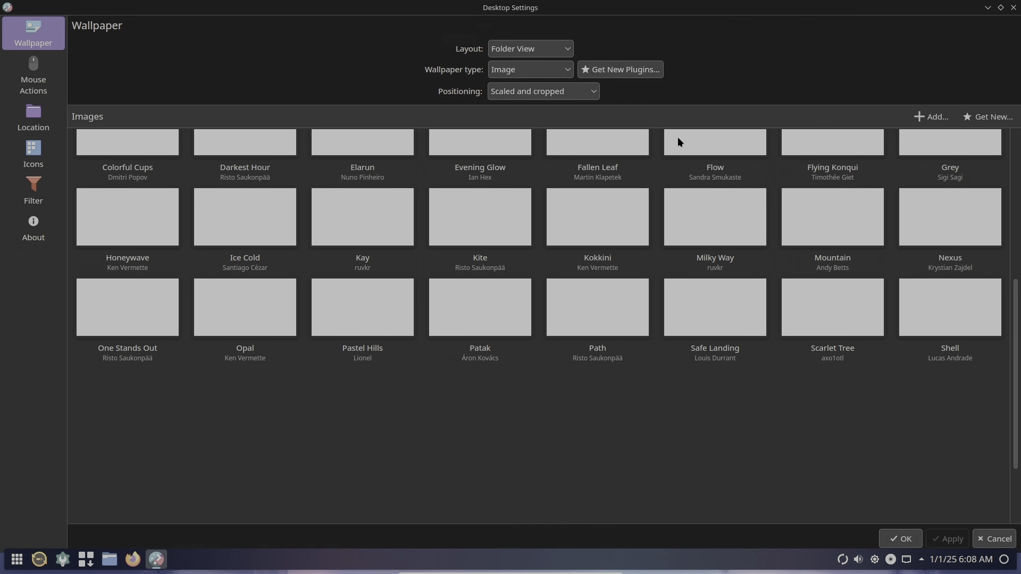
Browse the full collection of bundled wallpapers and close the desktop settings without changing the background
{"action": "scroll", "coordinate": [547, 247], "scroll_direction": "up", "scroll_amount": 3}
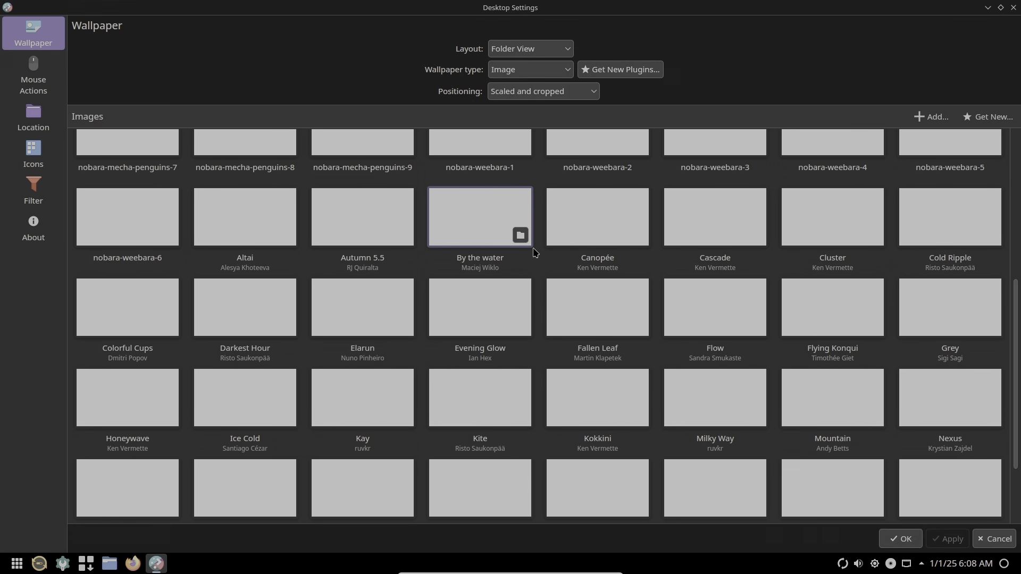
{"action": "scroll", "coordinate": [534, 252], "scroll_direction": "up", "scroll_amount": 5}
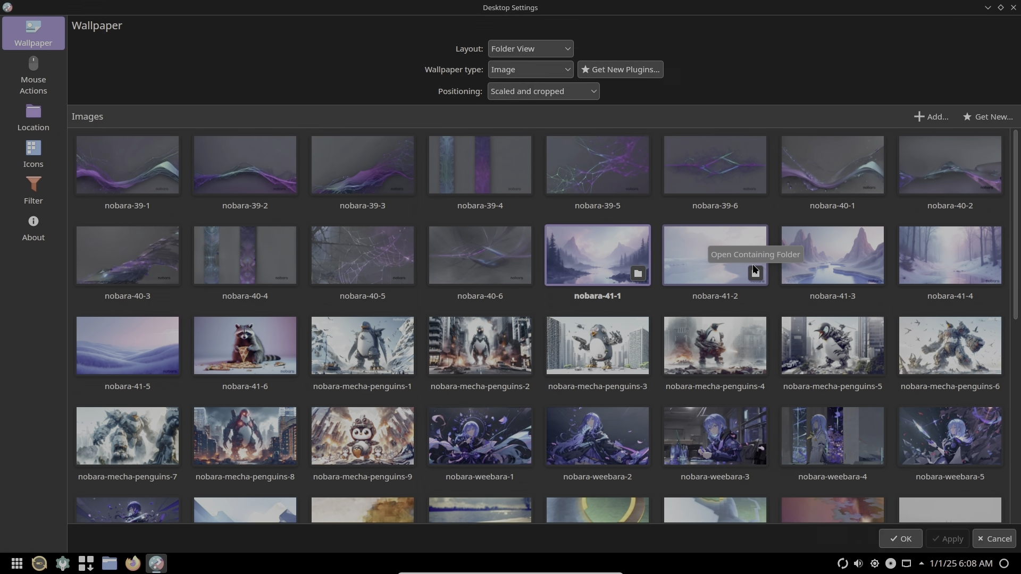
{"action": "scroll", "coordinate": [752, 264], "scroll_direction": "down", "scroll_amount": 5}
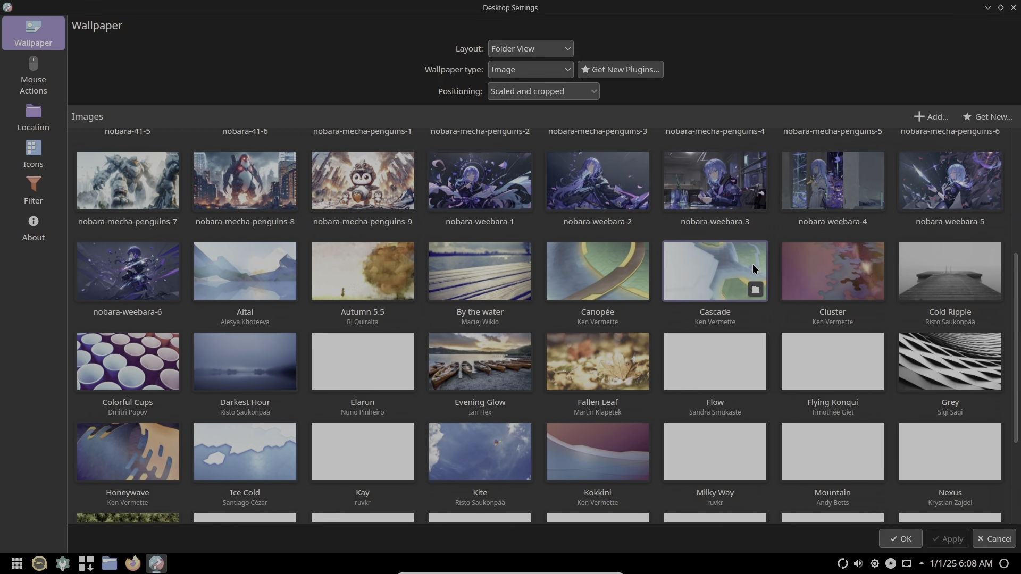
{"action": "scroll", "coordinate": [752, 263], "scroll_direction": "down", "scroll_amount": 3}
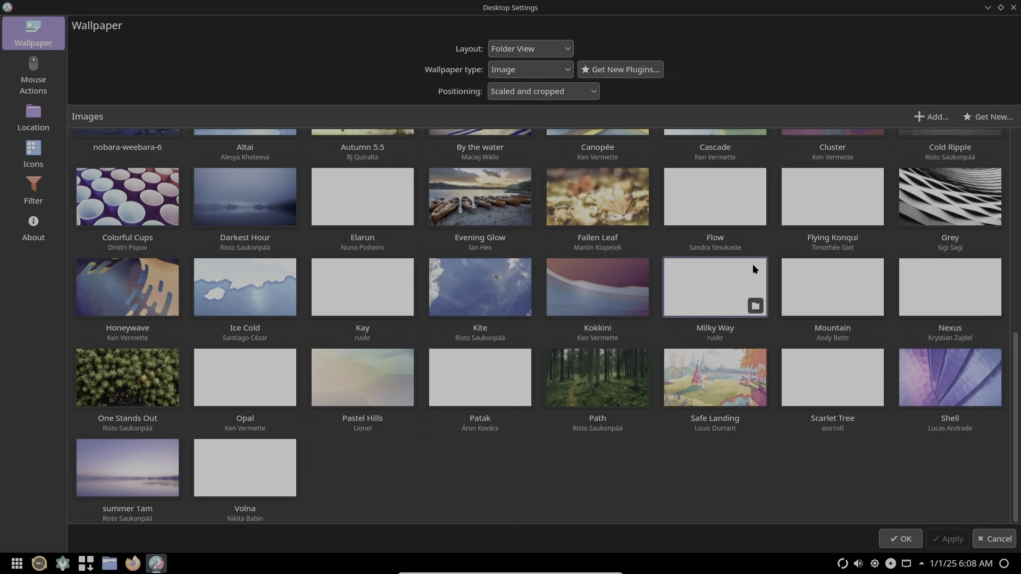
{"action": "scroll", "coordinate": [752, 264], "scroll_direction": "up", "scroll_amount": 5}
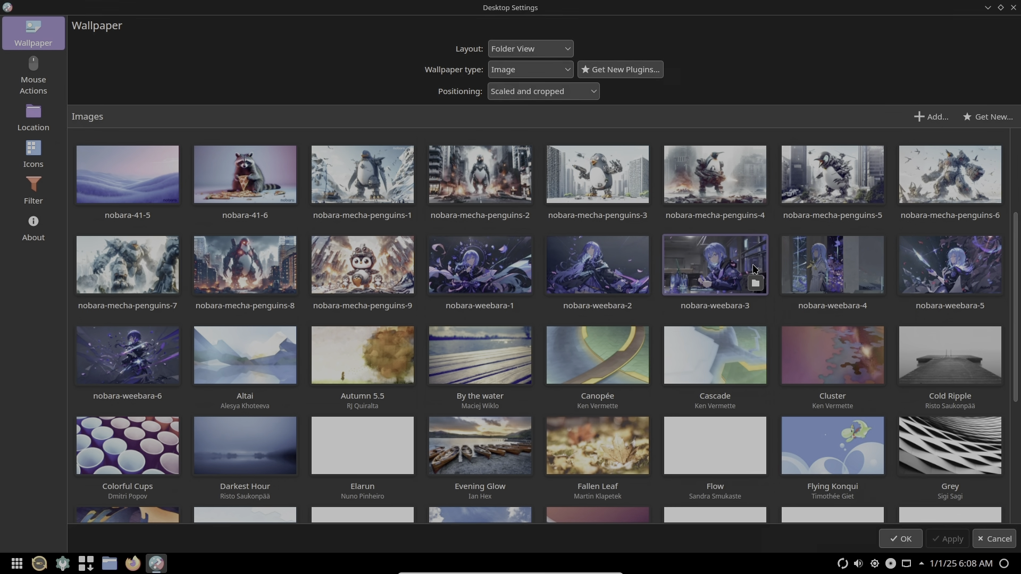
{"action": "scroll", "coordinate": [752, 264], "scroll_direction": "up", "scroll_amount": 3}
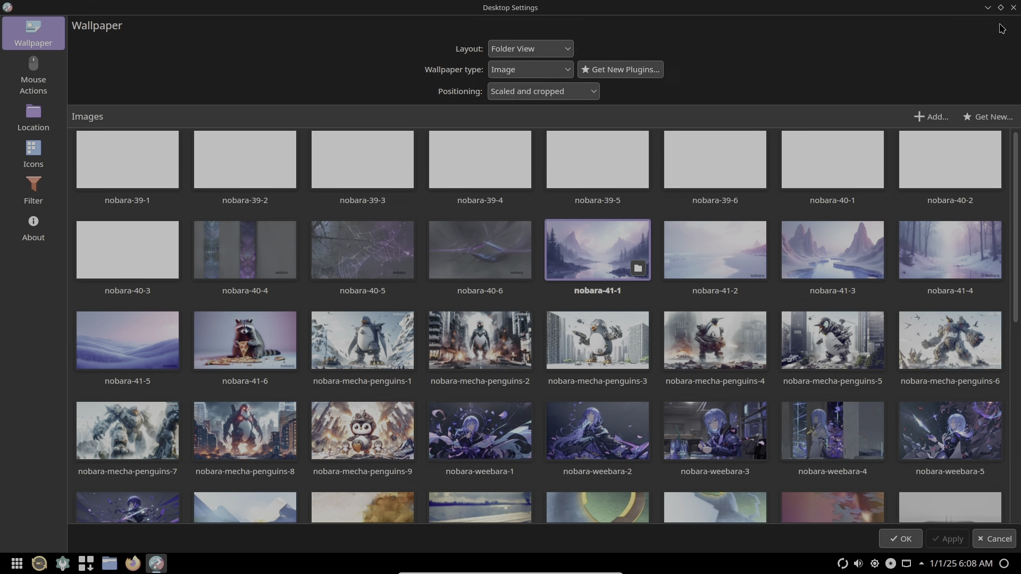
{"action": "left_click", "coordinate": [1013, 8]}
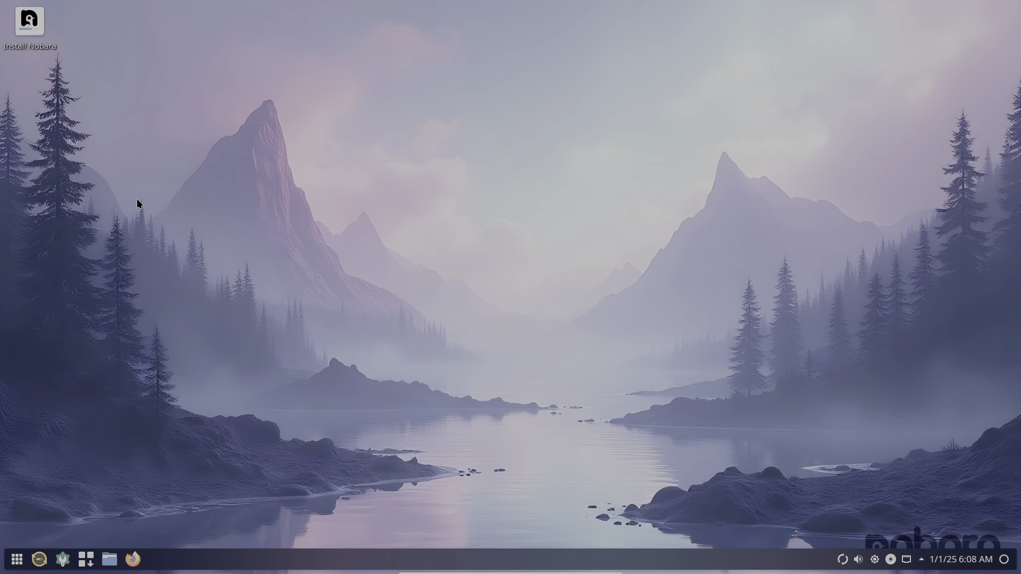
Look over the Install Nobara icon's options and the calendar, status, network and brightness pop-ups
{"action": "right_click", "coordinate": [34, 31]}
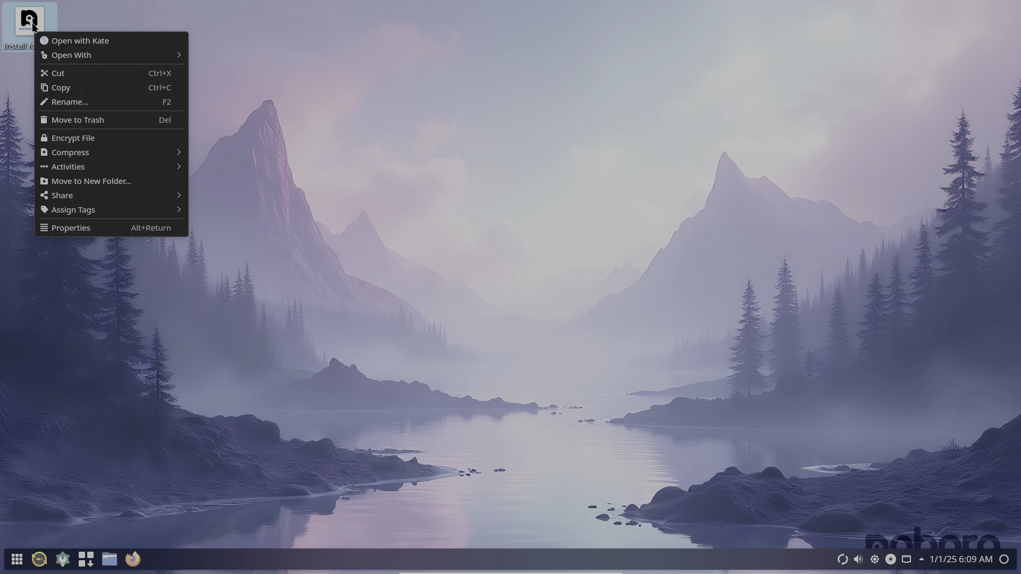
{"action": "key", "text": "Escape"}
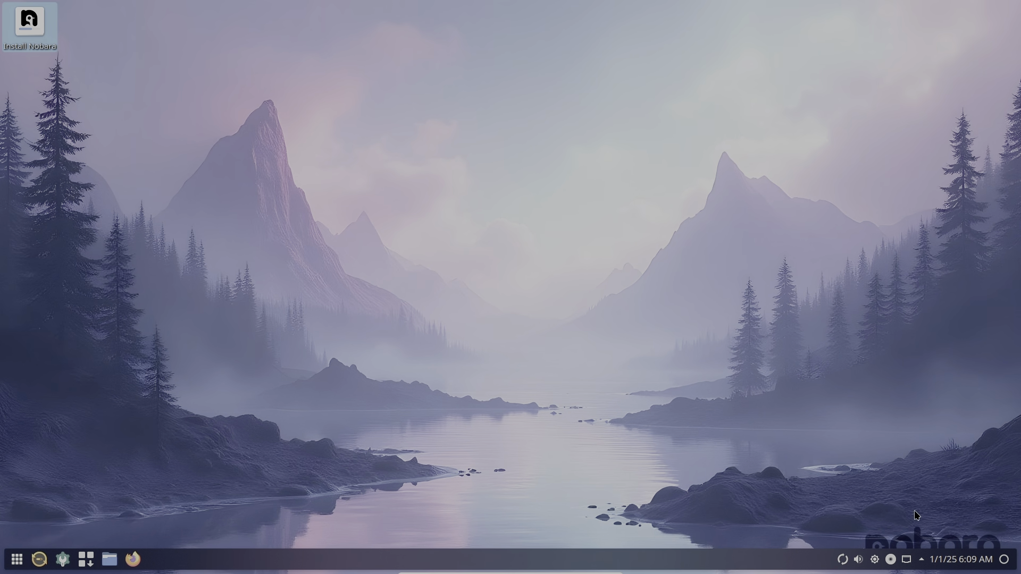
{"action": "left_click", "coordinate": [957, 558]}
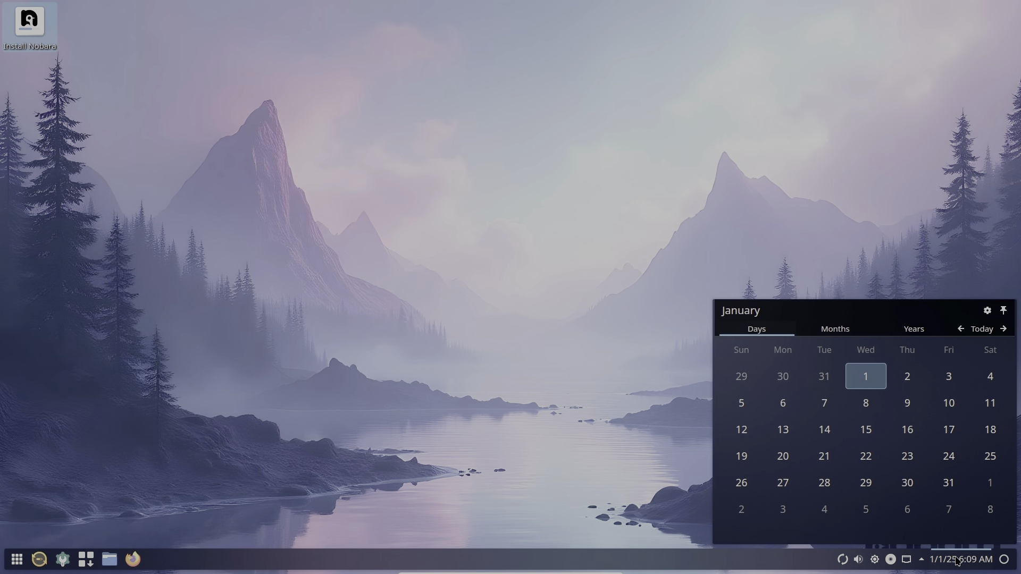
{"action": "left_click", "coordinate": [920, 560]}
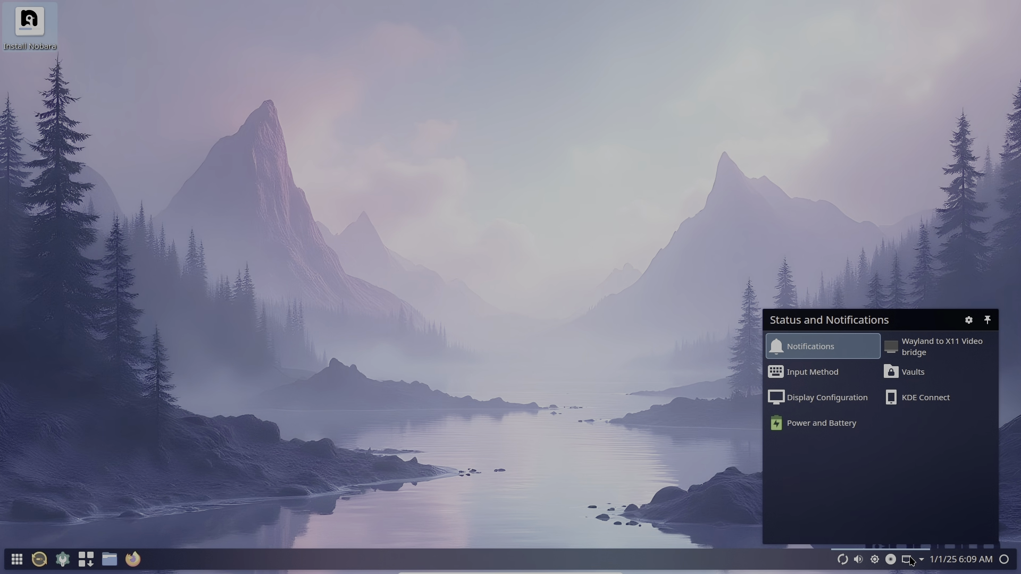
{"action": "left_click", "coordinate": [907, 560]}
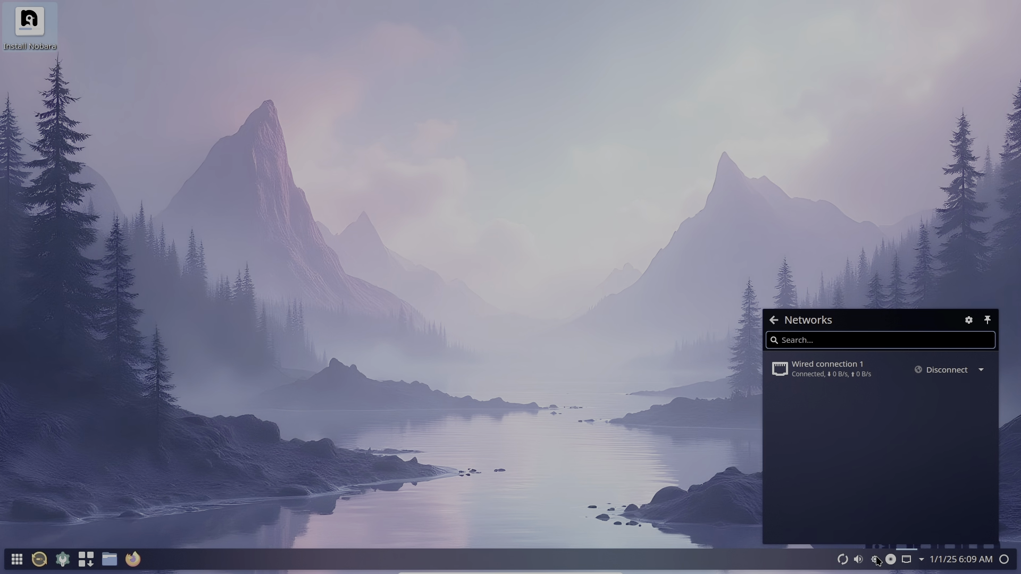
{"action": "left_click", "coordinate": [876, 560]}
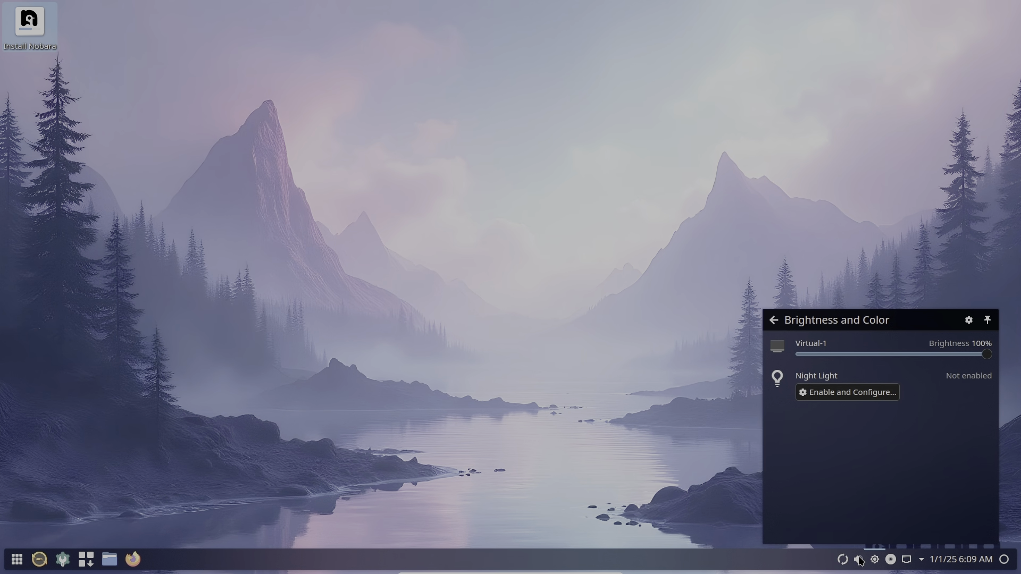
Open the Yum Extender package manager from the update tray applet and check its version in the About dialog
{"action": "right_click", "coordinate": [842, 560]}
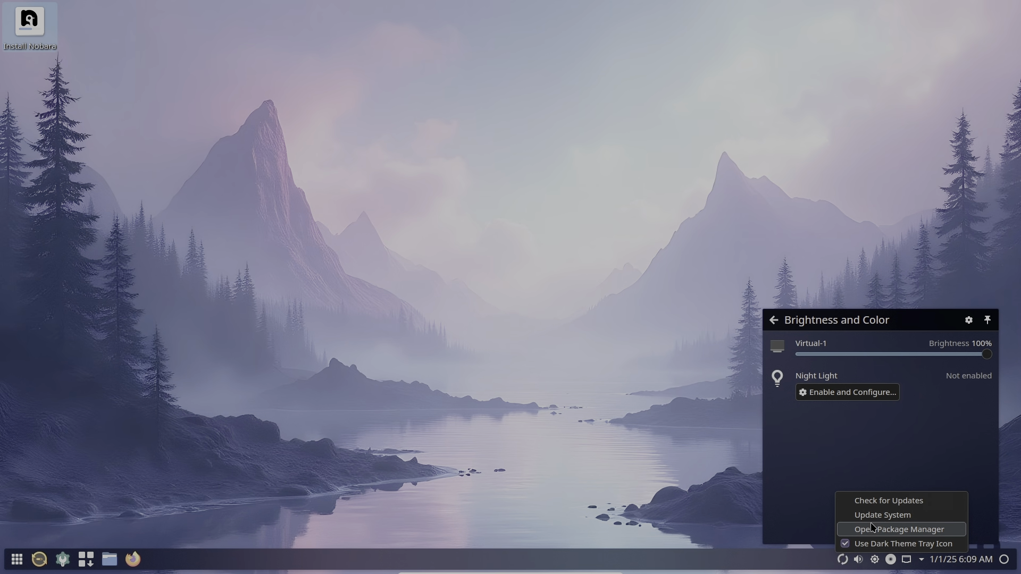
{"action": "left_click", "coordinate": [904, 529]}
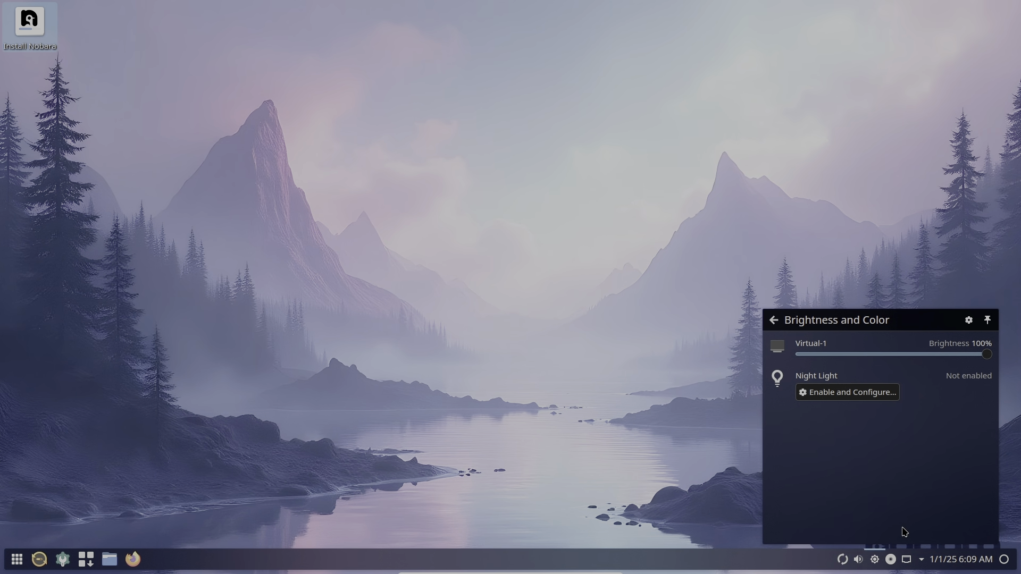
{"action": "left_click", "coordinate": [549, 346]}
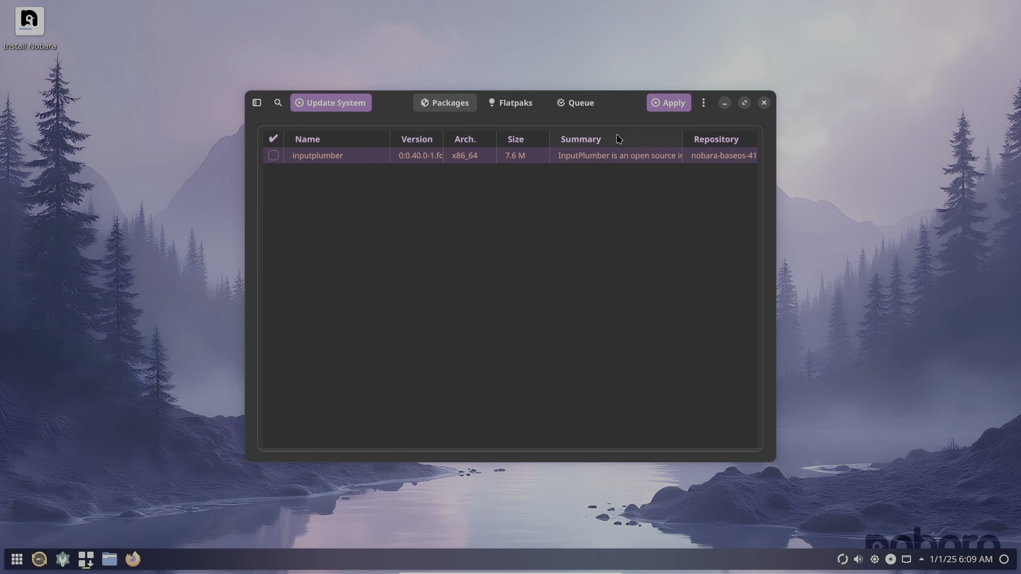
{"action": "left_click", "coordinate": [704, 102]}
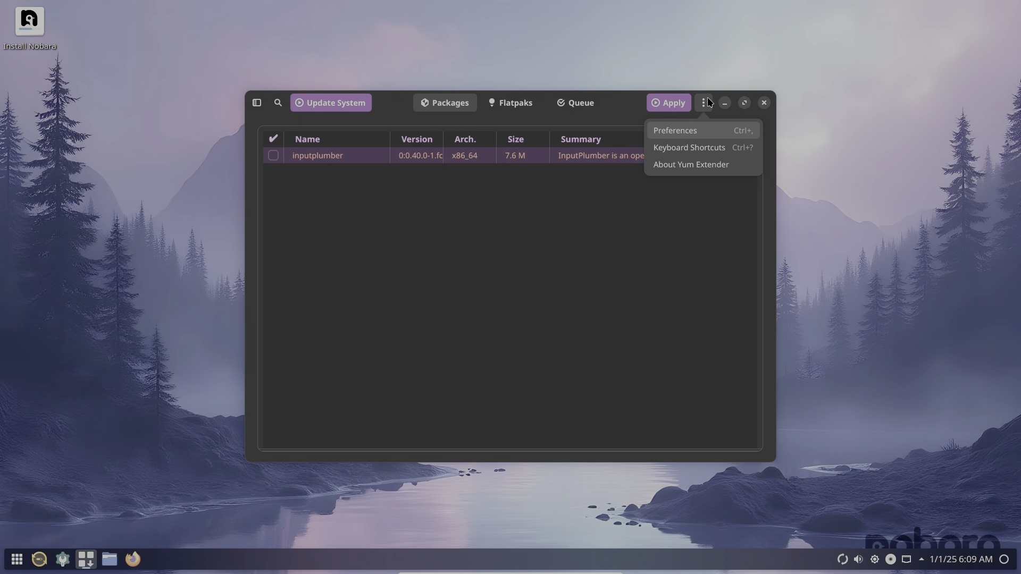
{"action": "left_click", "coordinate": [706, 164]}
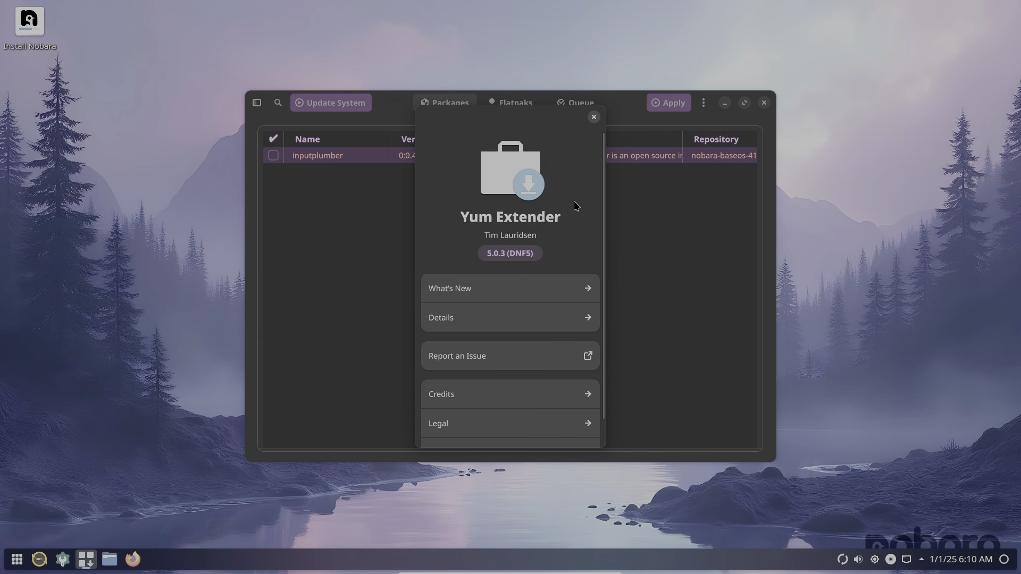
{"action": "left_click", "coordinate": [594, 117]}
Look at the Queue and Flatpaks pages of the package manager
{"action": "left_click", "coordinate": [532, 102]}
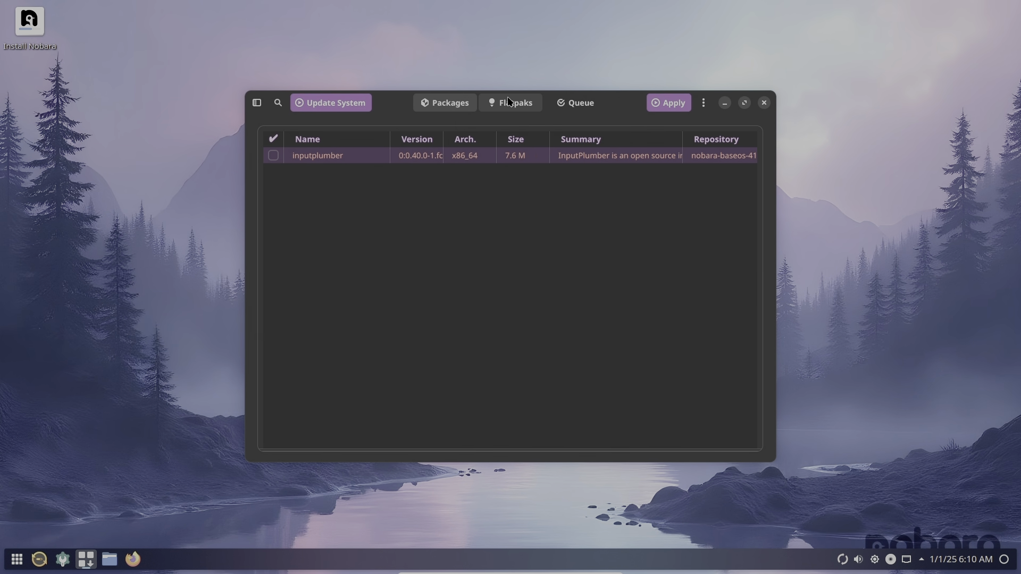
{"action": "left_click", "coordinate": [575, 110]}
{"action": "left_click", "coordinate": [534, 109]}
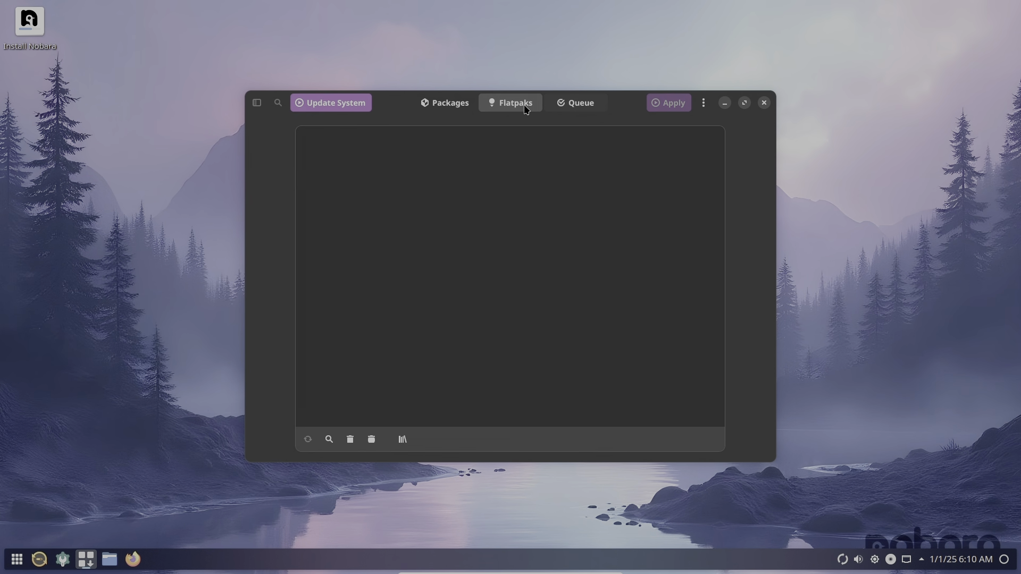
Close the package manager and open Info Center from the full application list to view the system details
{"action": "left_click", "coordinate": [765, 104]}
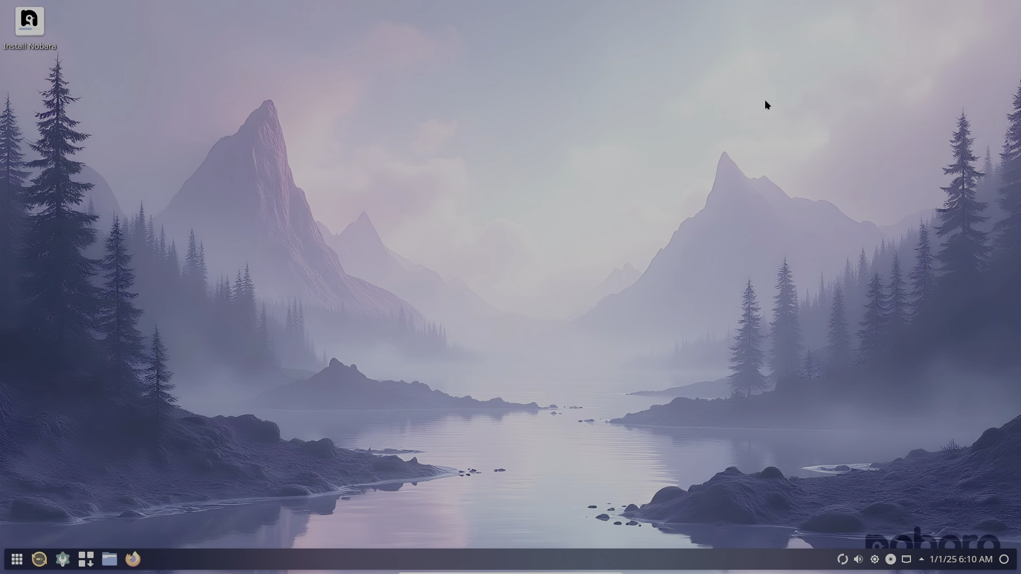
{"action": "left_click", "coordinate": [17, 559]}
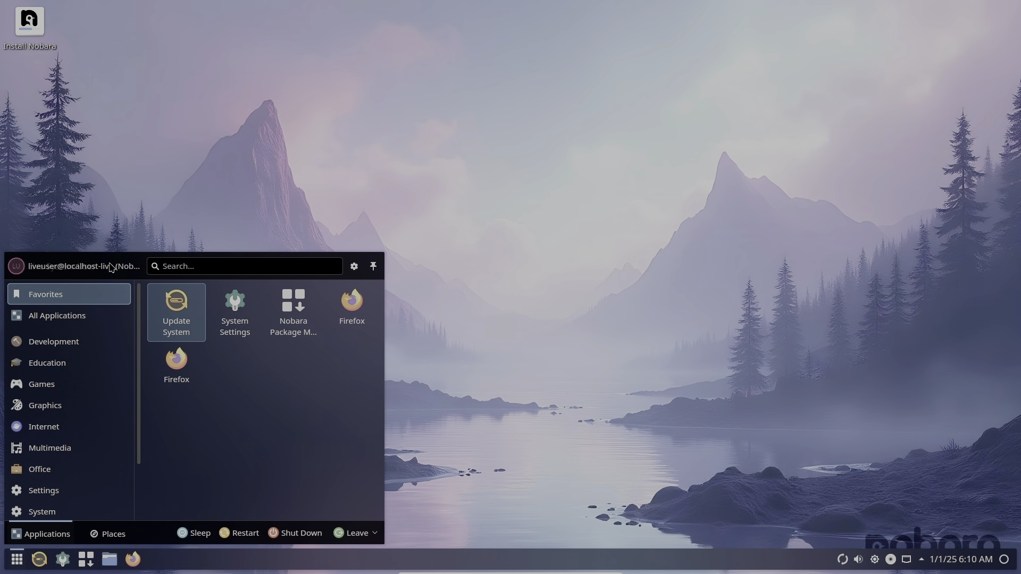
{"action": "left_click", "coordinate": [92, 312]}
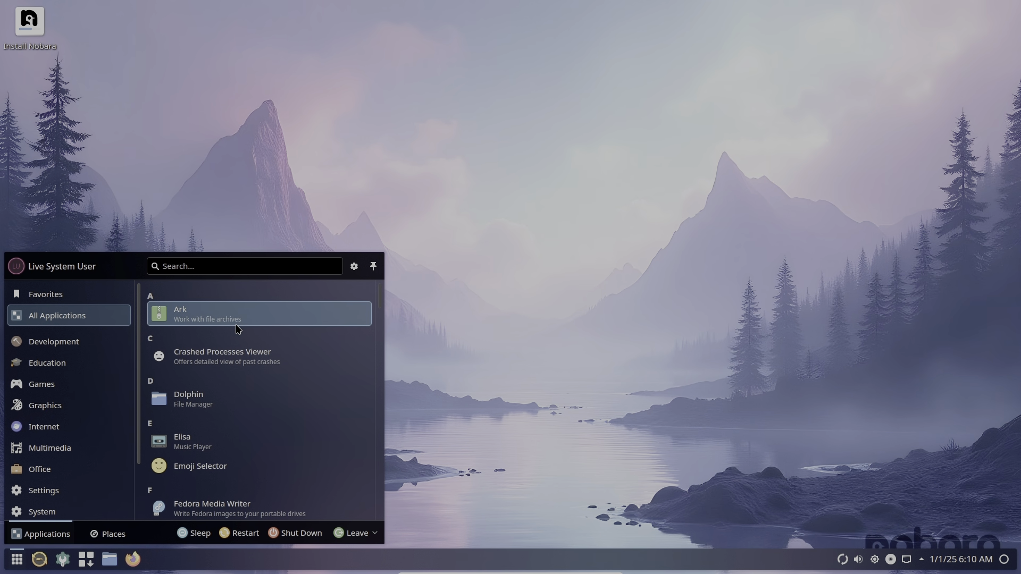
{"action": "scroll", "coordinate": [237, 325], "scroll_direction": "down", "scroll_amount": 1}
{"action": "scroll", "coordinate": [237, 328], "scroll_direction": "down", "scroll_amount": 3}
{"action": "scroll", "coordinate": [237, 329], "scroll_direction": "down", "scroll_amount": 3}
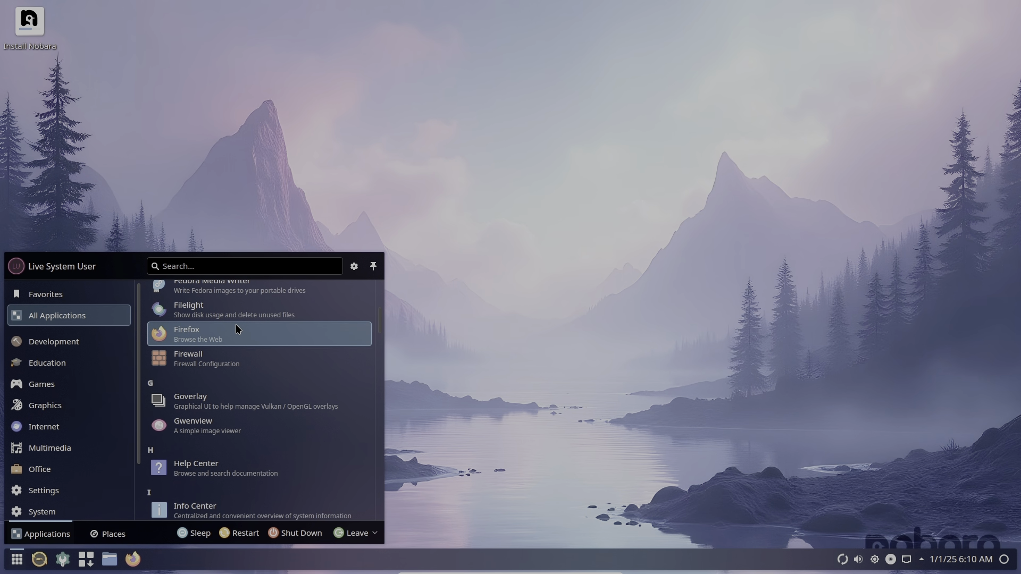
{"action": "scroll", "coordinate": [238, 330], "scroll_direction": "up", "scroll_amount": 2}
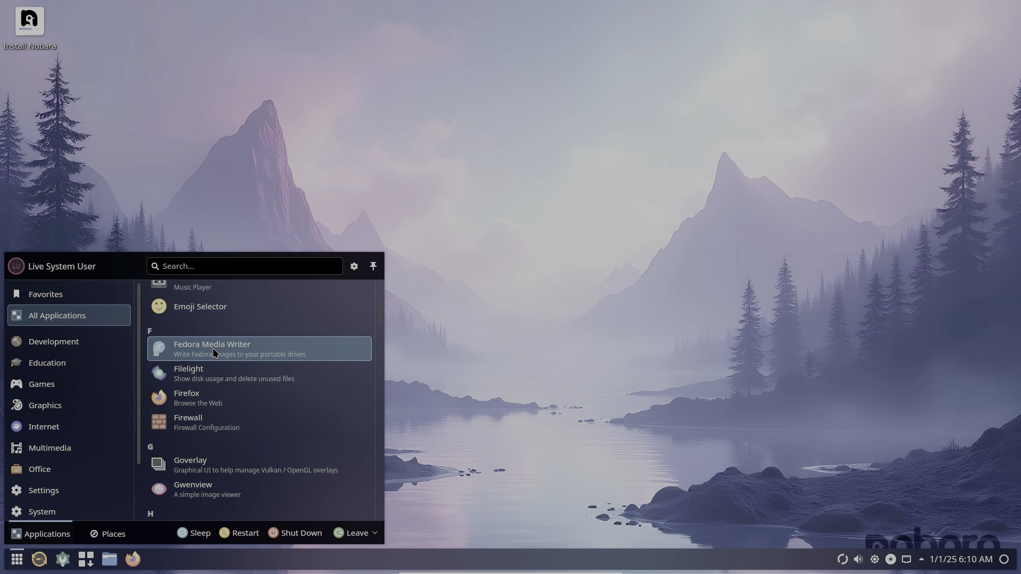
{"action": "scroll", "coordinate": [213, 349], "scroll_direction": "down", "scroll_amount": 7}
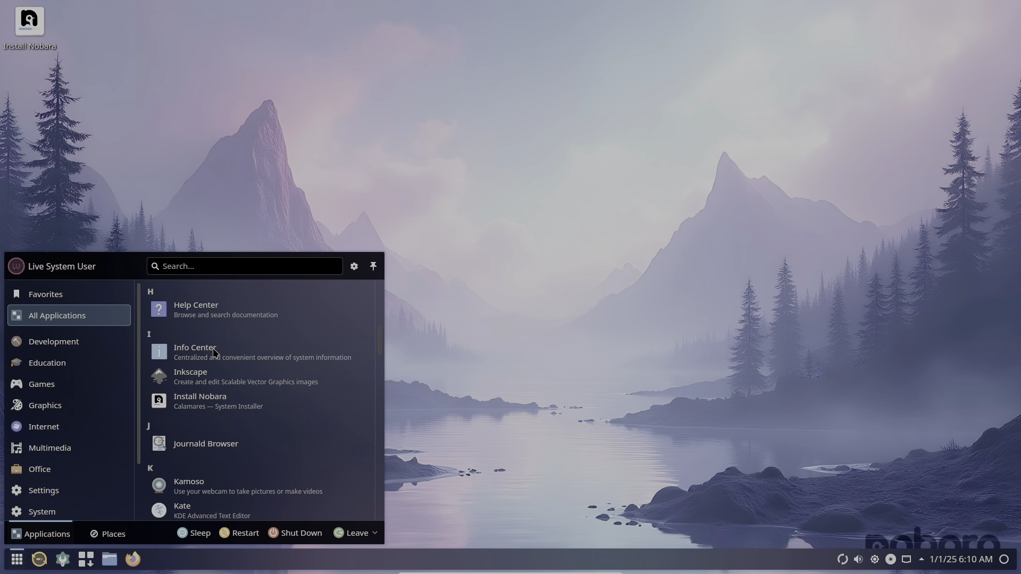
{"action": "left_click", "coordinate": [213, 351]}
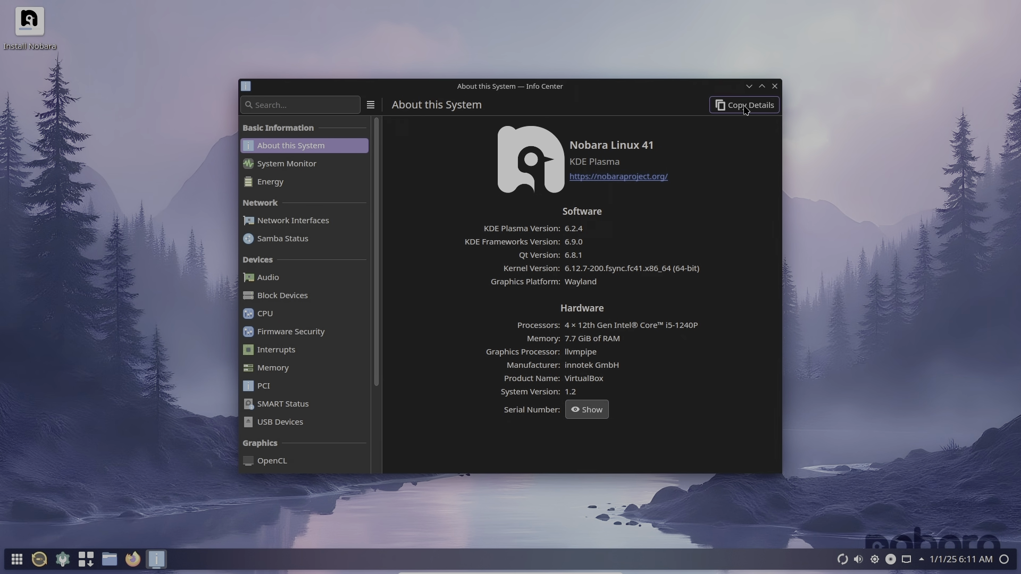
Open System Monitor from Info Center and maximize its window
{"action": "left_click", "coordinate": [343, 176]}
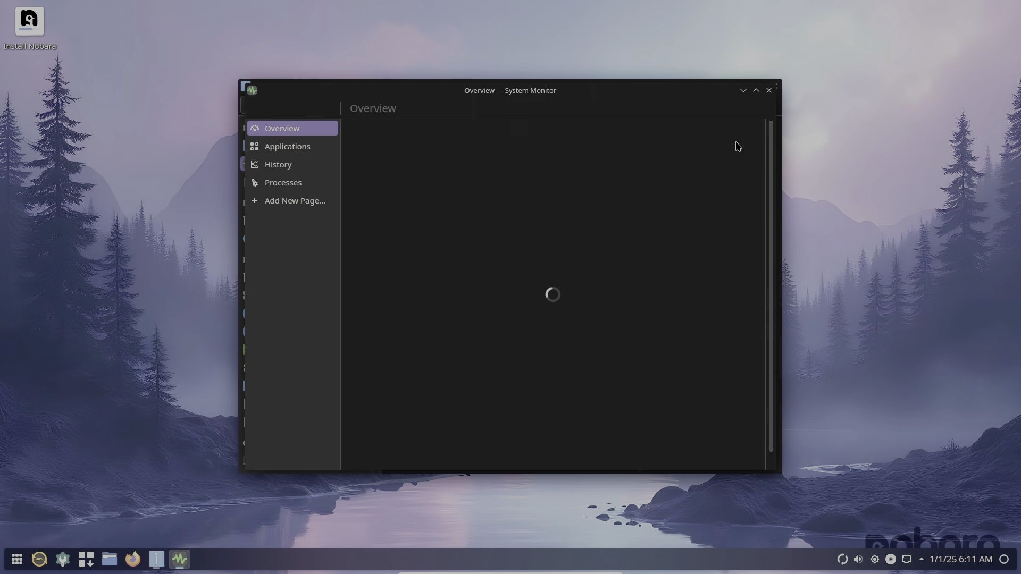
{"action": "left_click", "coordinate": [756, 90]}
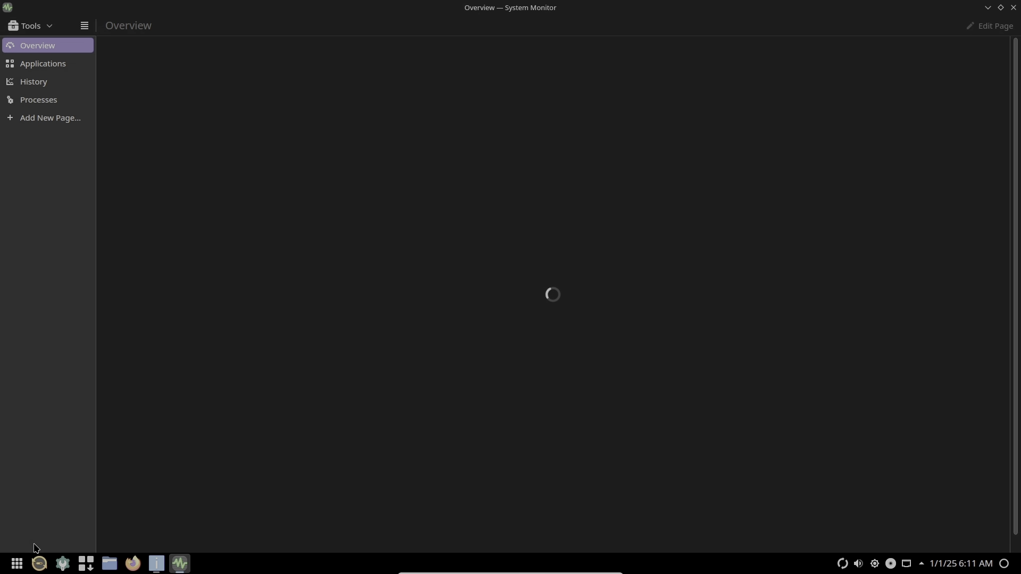
Browse the full alphabetical list of installed applications, including the Nobara tools and LibreOffice entries, and close the launcher
{"action": "left_click", "coordinate": [15, 565]}
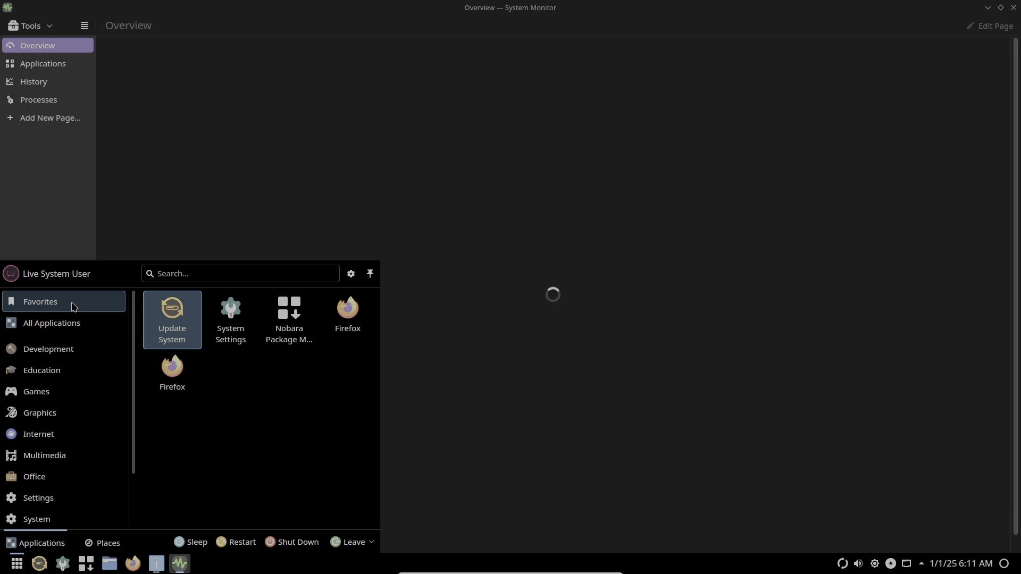
{"action": "left_click", "coordinate": [74, 323]}
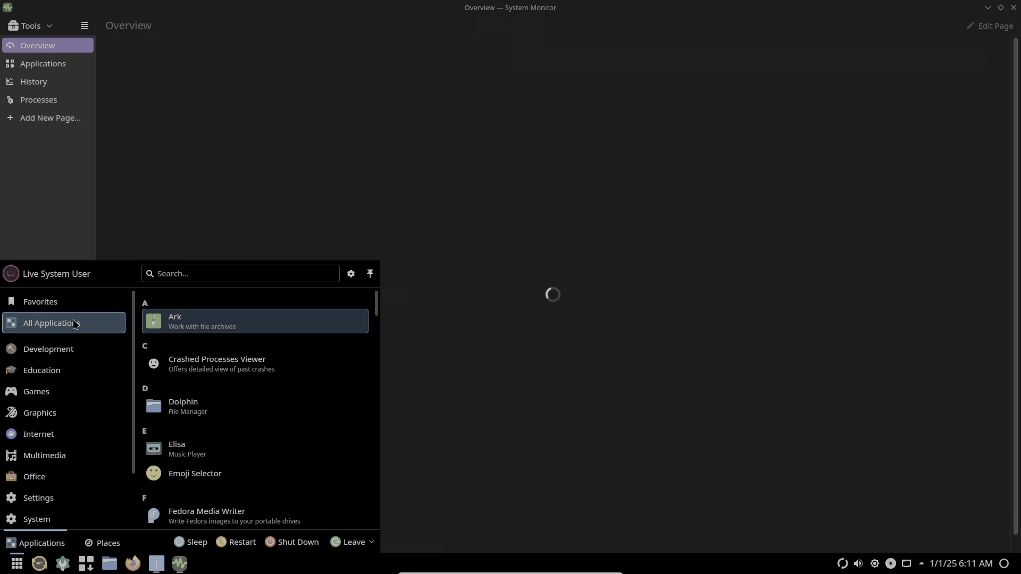
{"action": "scroll", "coordinate": [177, 333], "scroll_direction": "down", "scroll_amount": 3}
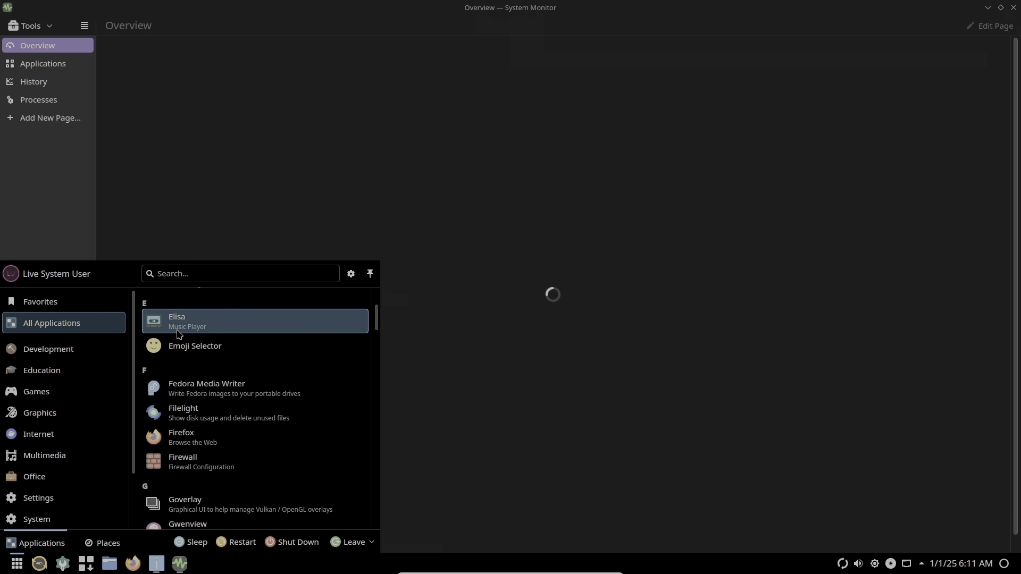
{"action": "scroll", "coordinate": [177, 334], "scroll_direction": "down", "scroll_amount": 6}
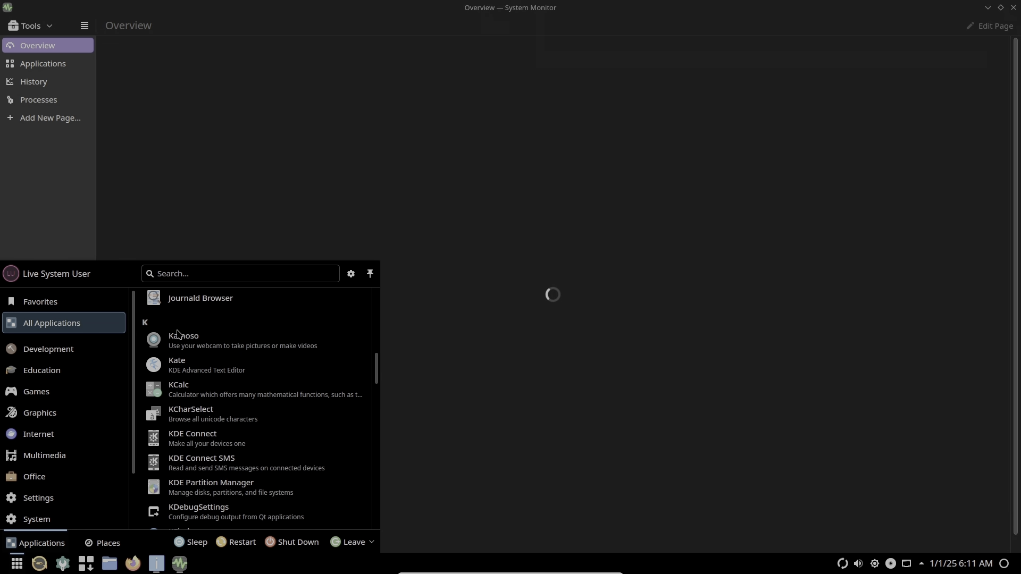
{"action": "scroll", "coordinate": [177, 333], "scroll_direction": "down", "scroll_amount": 5}
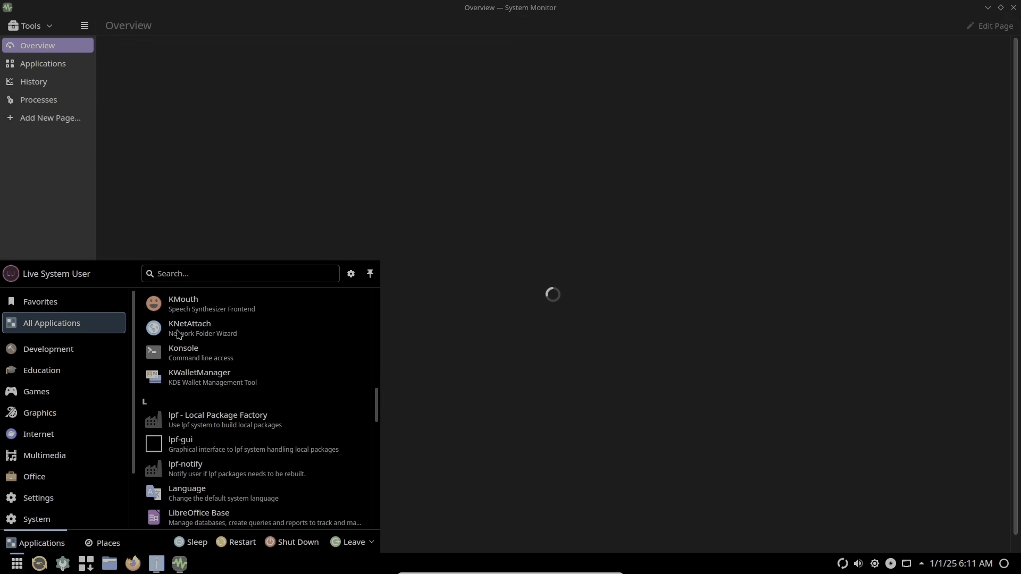
{"action": "scroll", "coordinate": [177, 333], "scroll_direction": "down", "scroll_amount": 5}
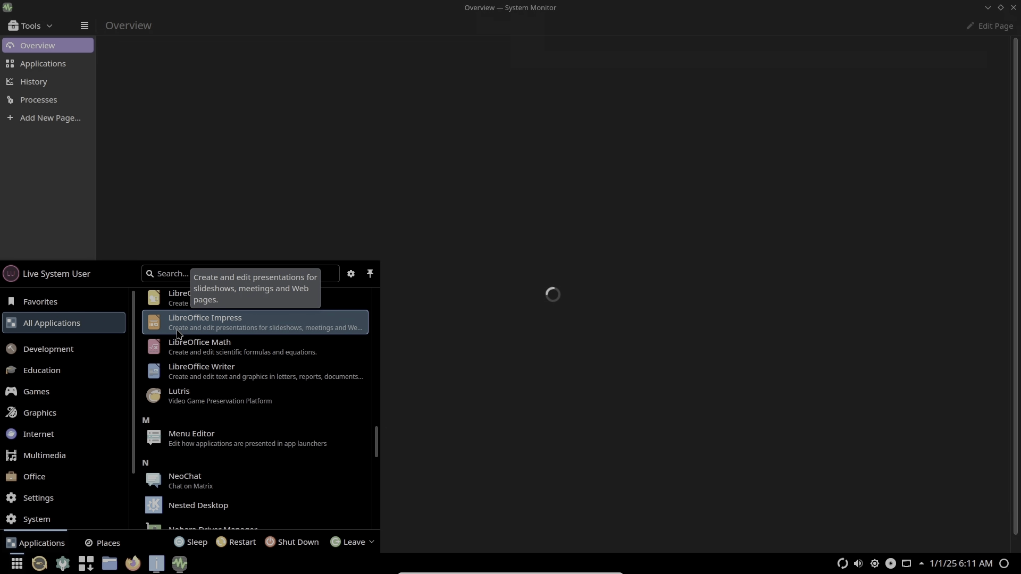
{"action": "scroll", "coordinate": [179, 334], "scroll_direction": "down", "scroll_amount": 3}
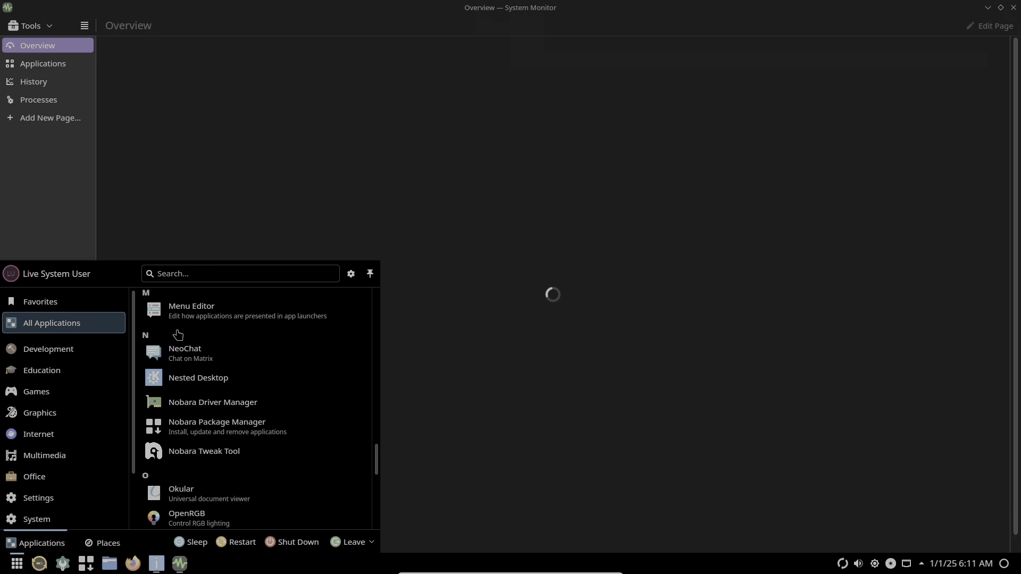
{"action": "scroll", "coordinate": [178, 334], "scroll_direction": "down", "scroll_amount": 3}
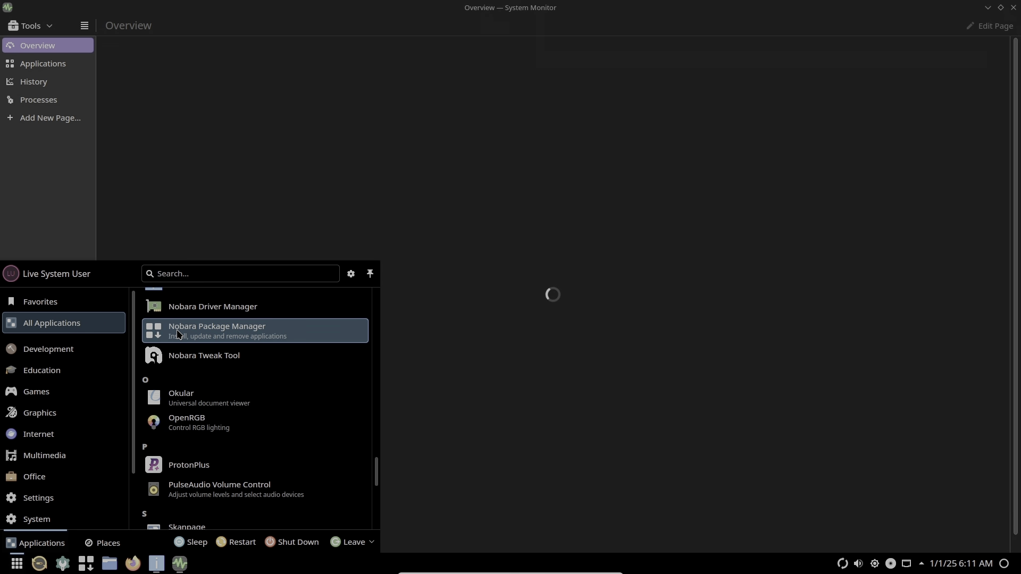
{"action": "scroll", "coordinate": [178, 334], "scroll_direction": "up", "scroll_amount": 1}
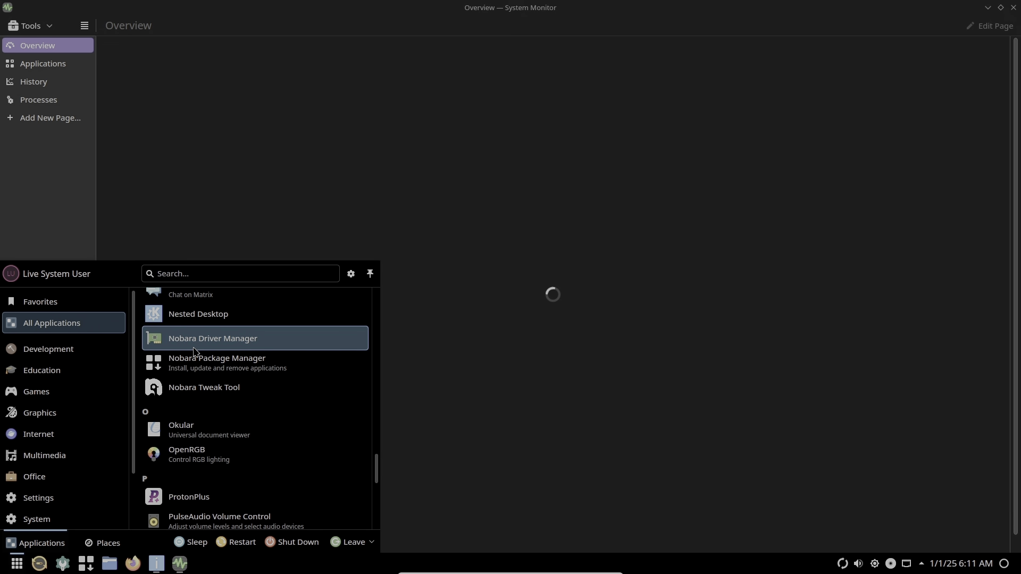
{"action": "scroll", "coordinate": [194, 352], "scroll_direction": "down", "scroll_amount": 4}
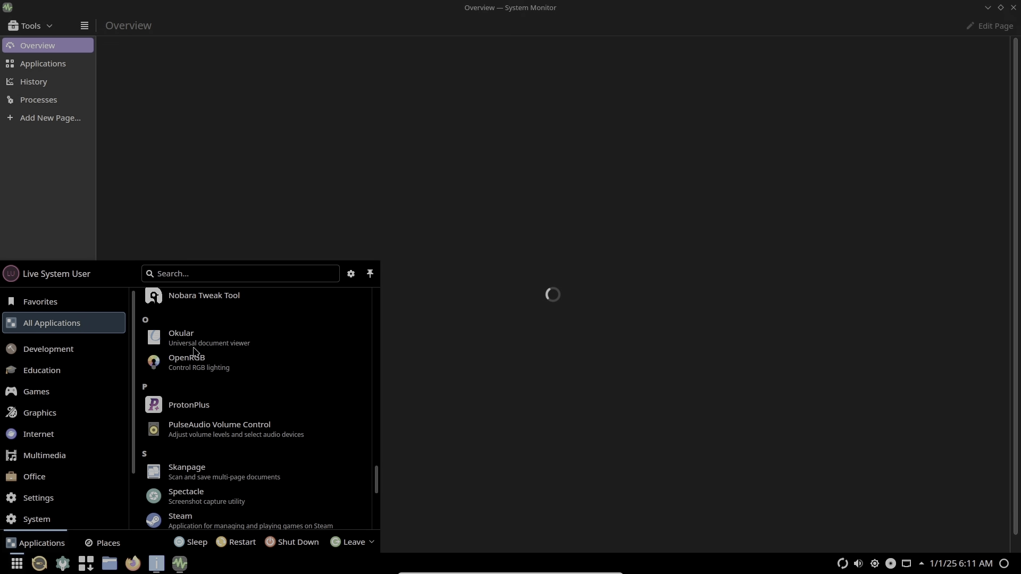
{"action": "scroll", "coordinate": [195, 352], "scroll_direction": "down", "scroll_amount": 2}
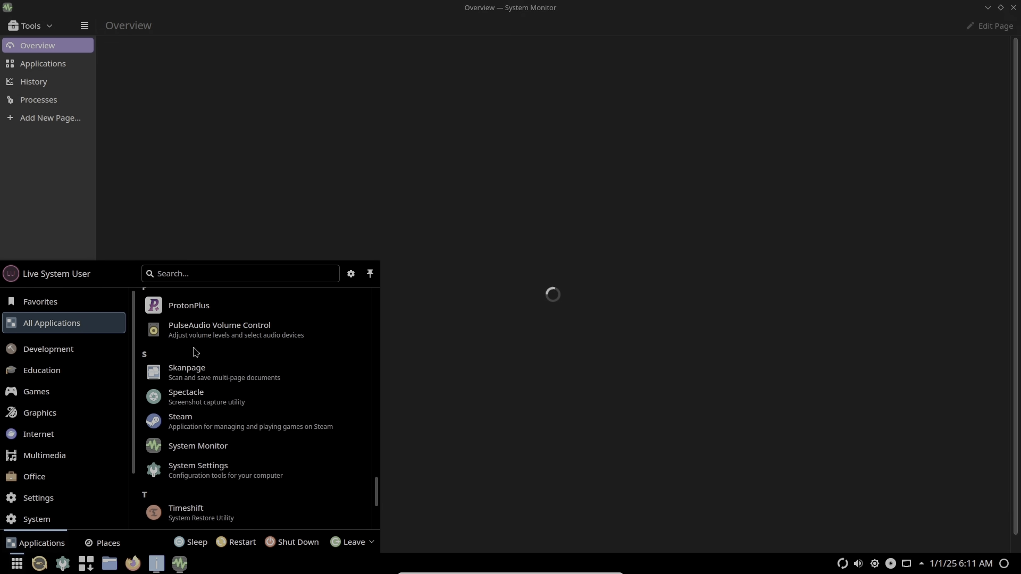
{"action": "scroll", "coordinate": [194, 352], "scroll_direction": "down", "scroll_amount": 3}
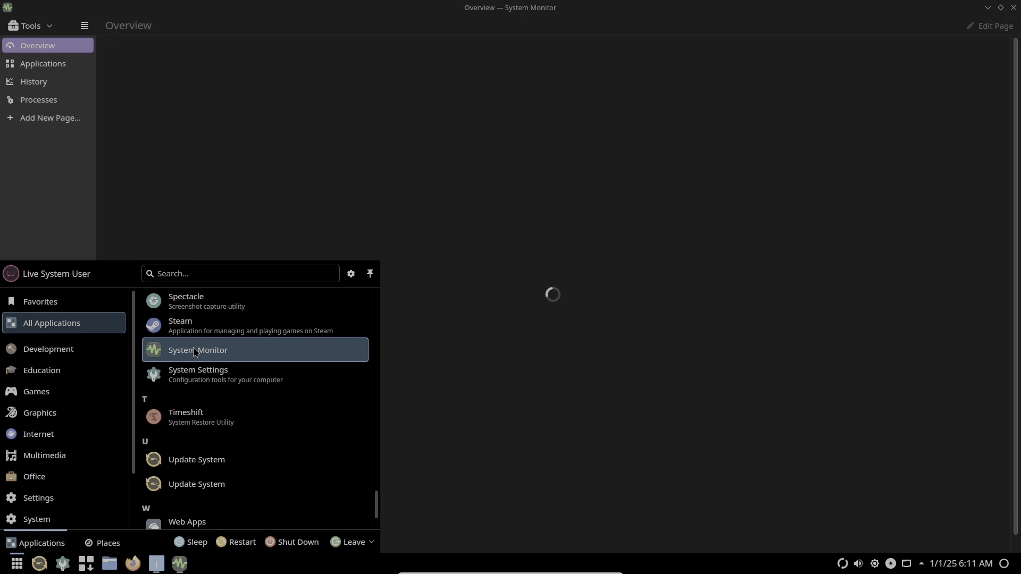
{"action": "scroll", "coordinate": [194, 351], "scroll_direction": "down", "scroll_amount": 1}
{"action": "scroll", "coordinate": [194, 352], "scroll_direction": "down", "scroll_amount": 1}
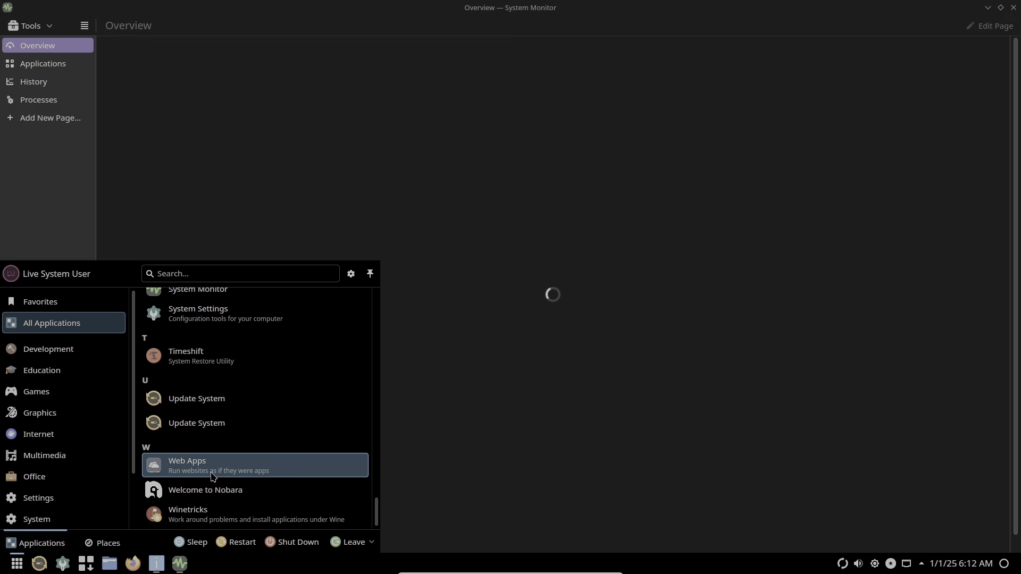
{"action": "scroll", "coordinate": [213, 477], "scroll_direction": "up", "scroll_amount": 4}
{"action": "scroll", "coordinate": [212, 477], "scroll_direction": "up", "scroll_amount": 8}
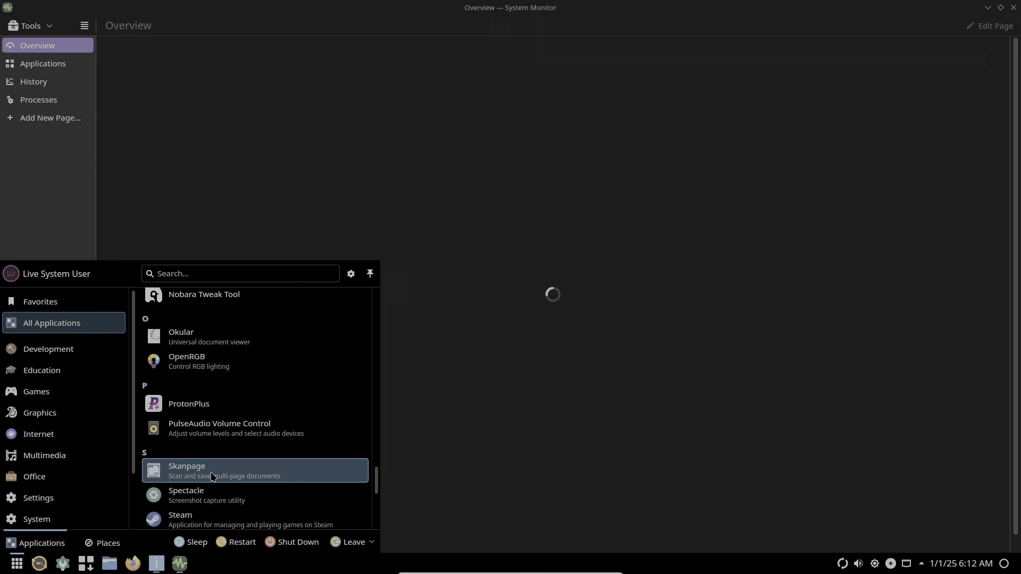
{"action": "scroll", "coordinate": [212, 477], "scroll_direction": "up", "scroll_amount": 5}
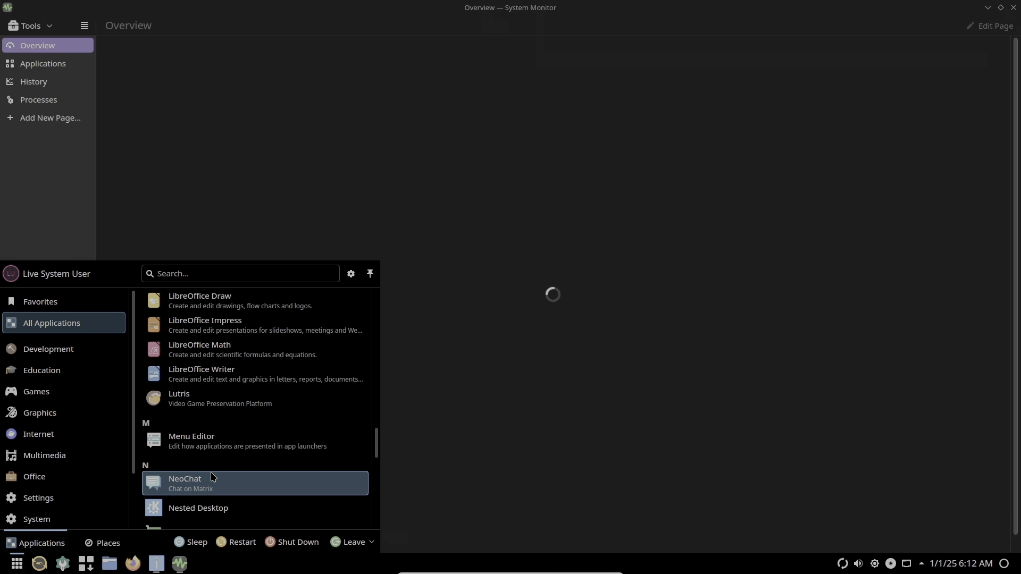
{"action": "scroll", "coordinate": [212, 477], "scroll_direction": "up", "scroll_amount": 3}
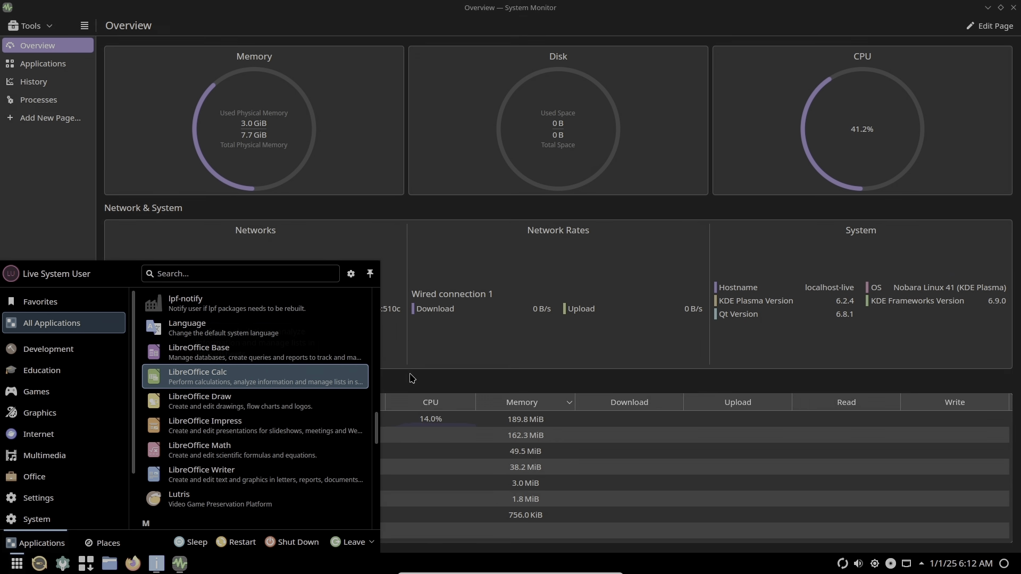
{"action": "left_click", "coordinate": [545, 364]}
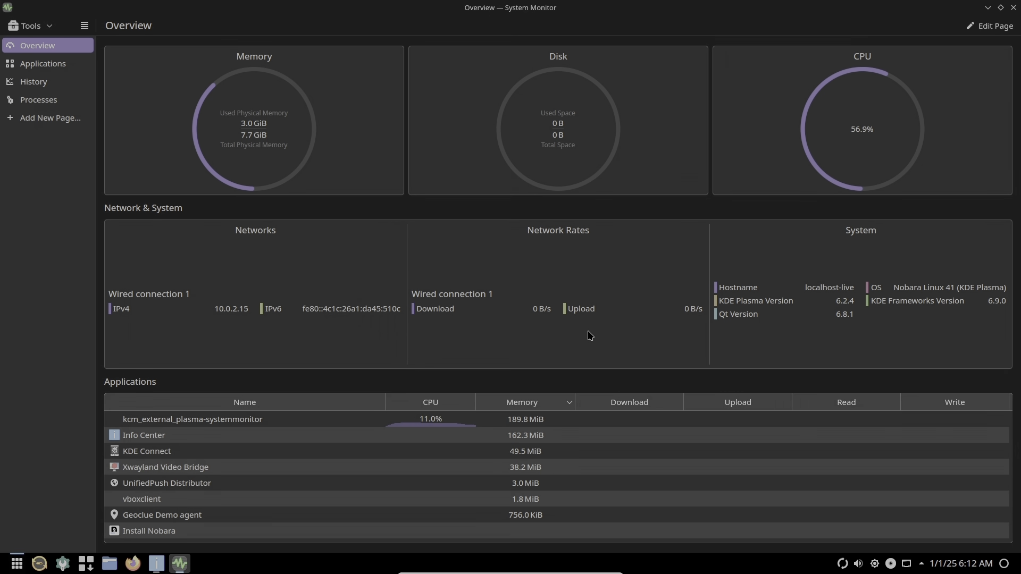
Look over System Monitor's resource overview, its running applications and its CPU, memory and network history
{"action": "left_click", "coordinate": [375, 419]}
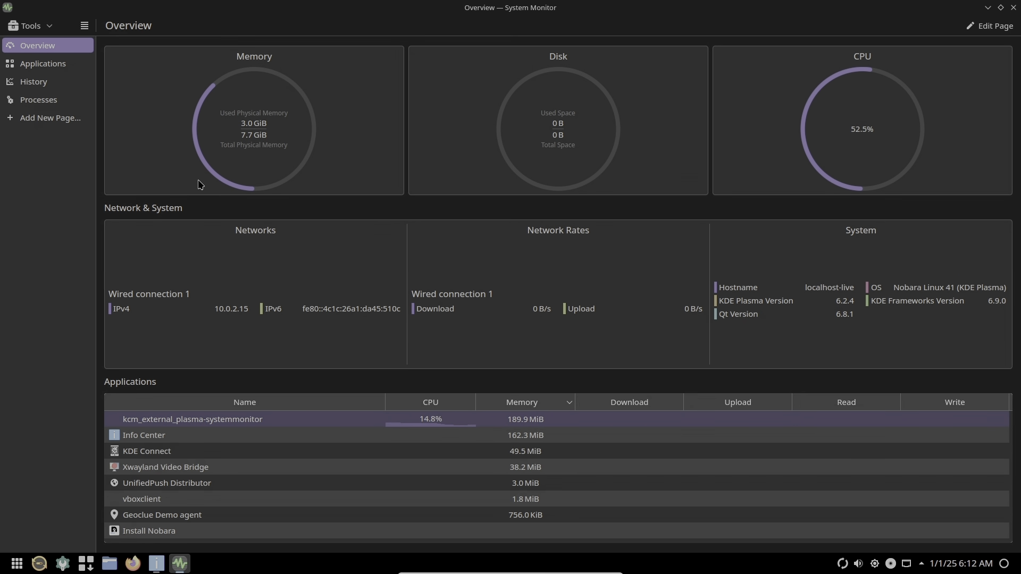
{"action": "left_click", "coordinate": [60, 70]}
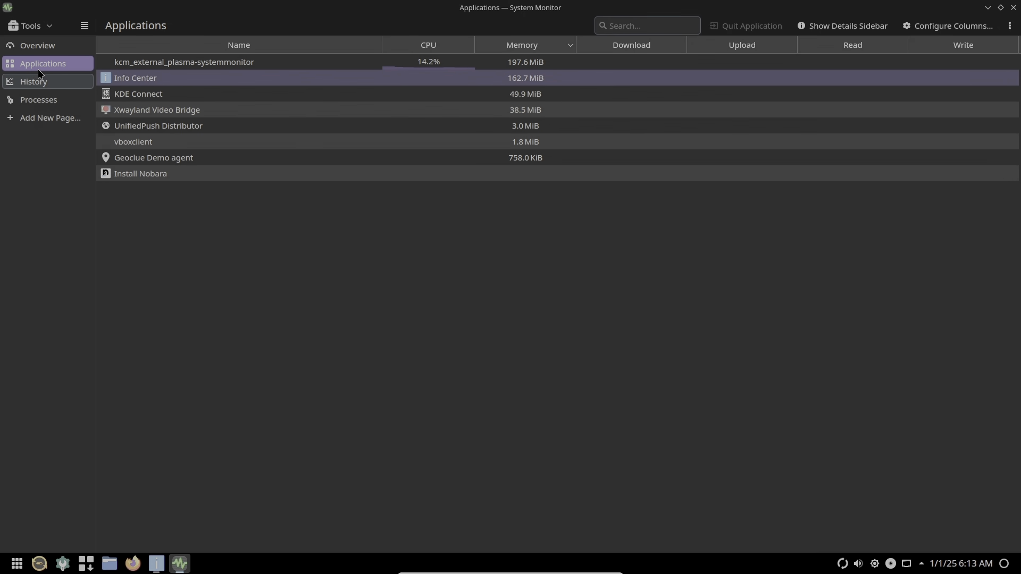
{"action": "left_click", "coordinate": [37, 75]}
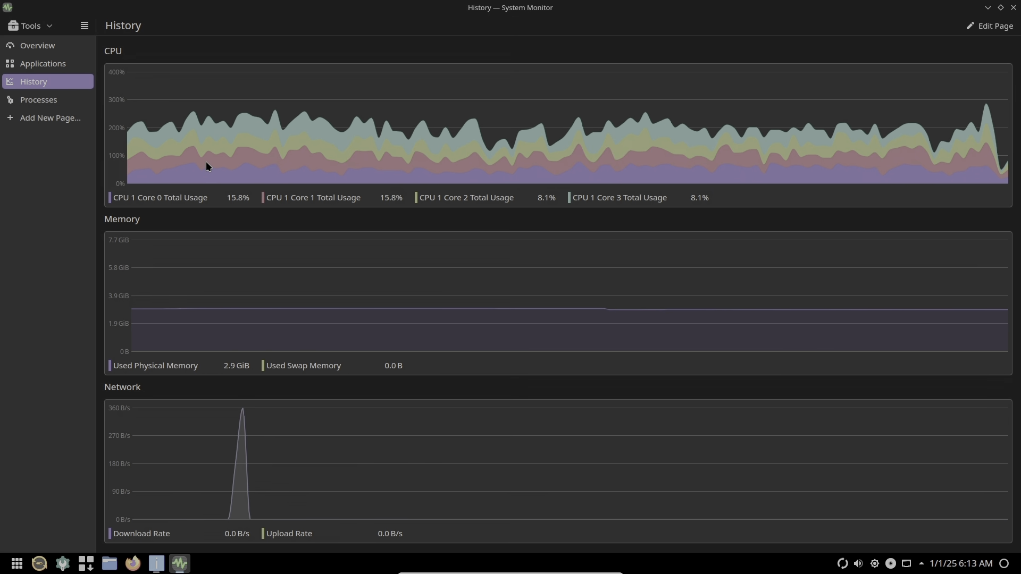
Open System Monitor's Processes page and look through the list of own processes
{"action": "left_click", "coordinate": [80, 101]}
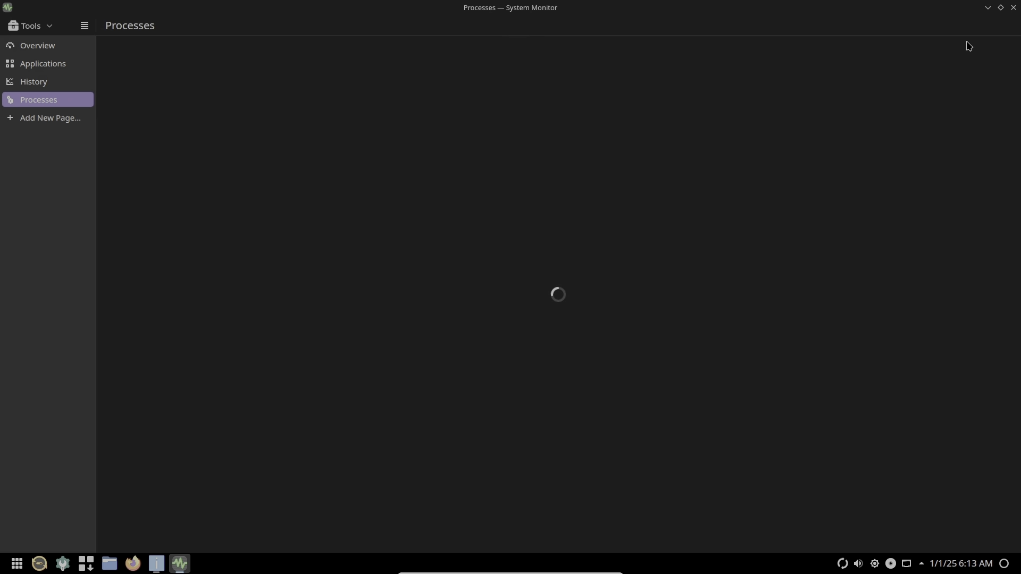
{"action": "scroll", "coordinate": [959, 115], "scroll_direction": "down", "scroll_amount": 1}
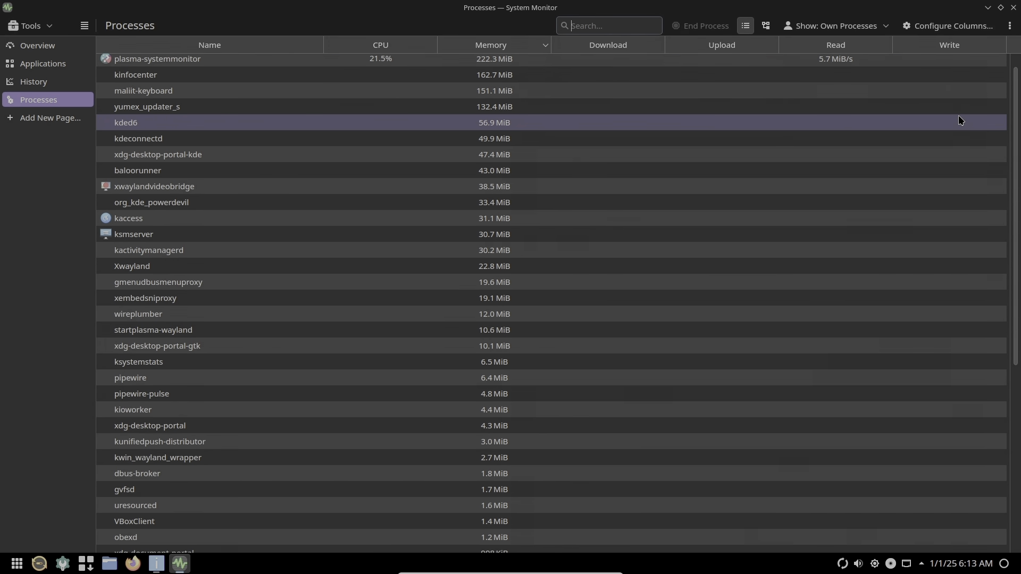
{"action": "scroll", "coordinate": [958, 115], "scroll_direction": "down", "scroll_amount": 3}
{"action": "scroll", "coordinate": [943, 134], "scroll_direction": "down", "scroll_amount": 2}
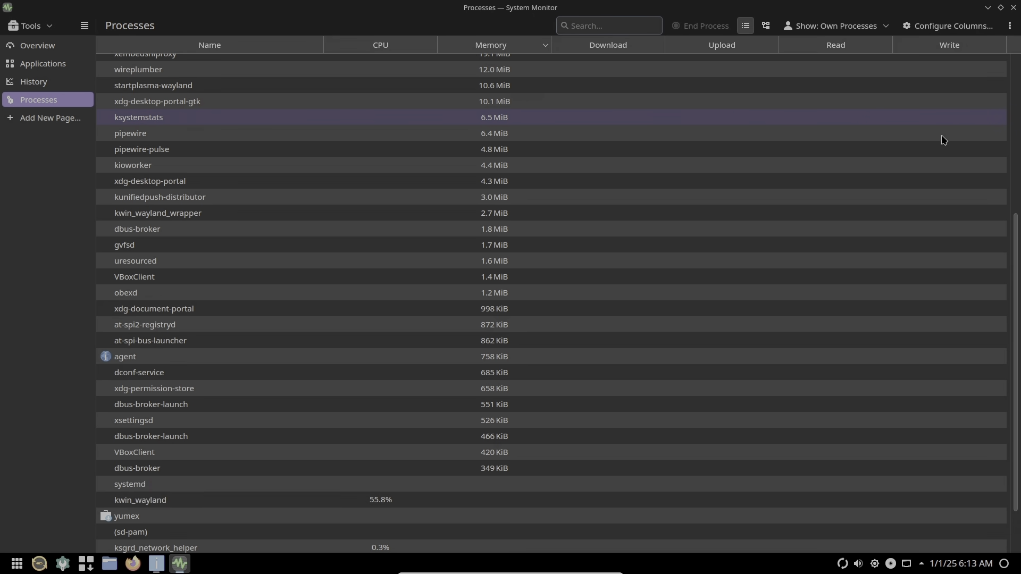
{"action": "scroll", "coordinate": [942, 140], "scroll_direction": "down", "scroll_amount": 2}
{"action": "scroll", "coordinate": [943, 166], "scroll_direction": "up", "scroll_amount": 8}
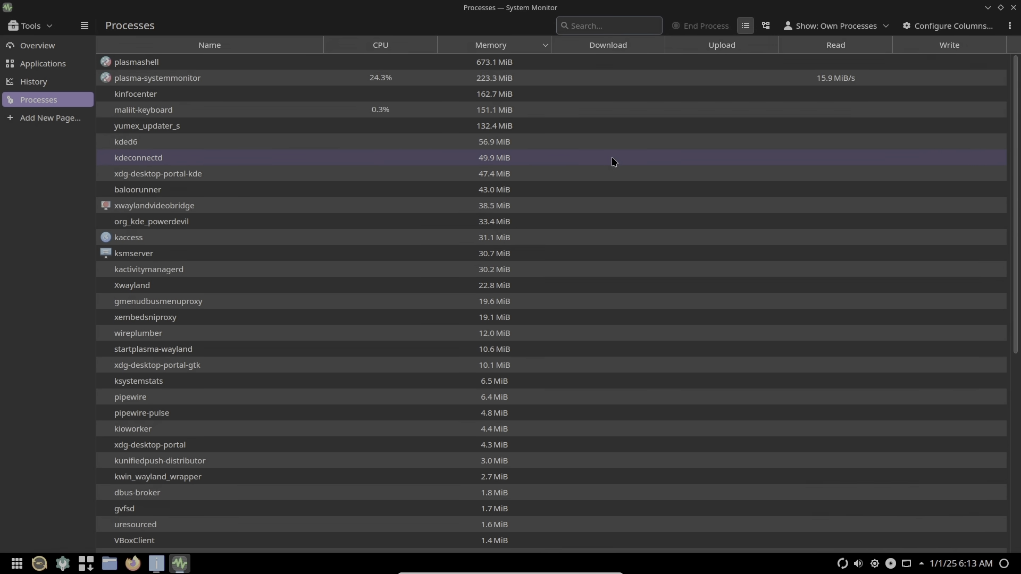
Quit the Install Nobara application from System Monitor's Applications page, and close System Monitor and Info Center
{"action": "left_click", "coordinate": [55, 67]}
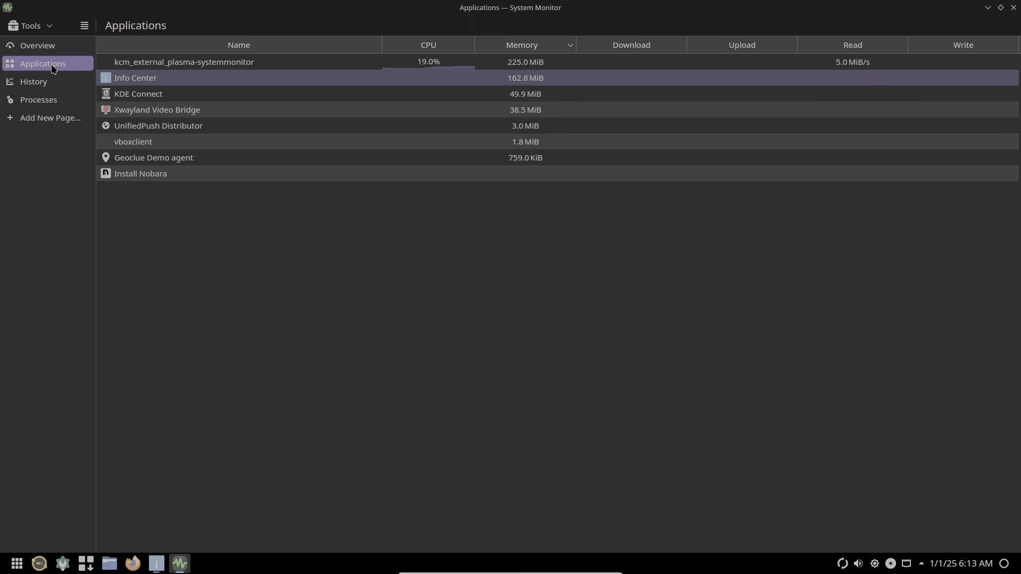
{"action": "left_click", "coordinate": [153, 178]}
{"action": "right_click", "coordinate": [151, 178]}
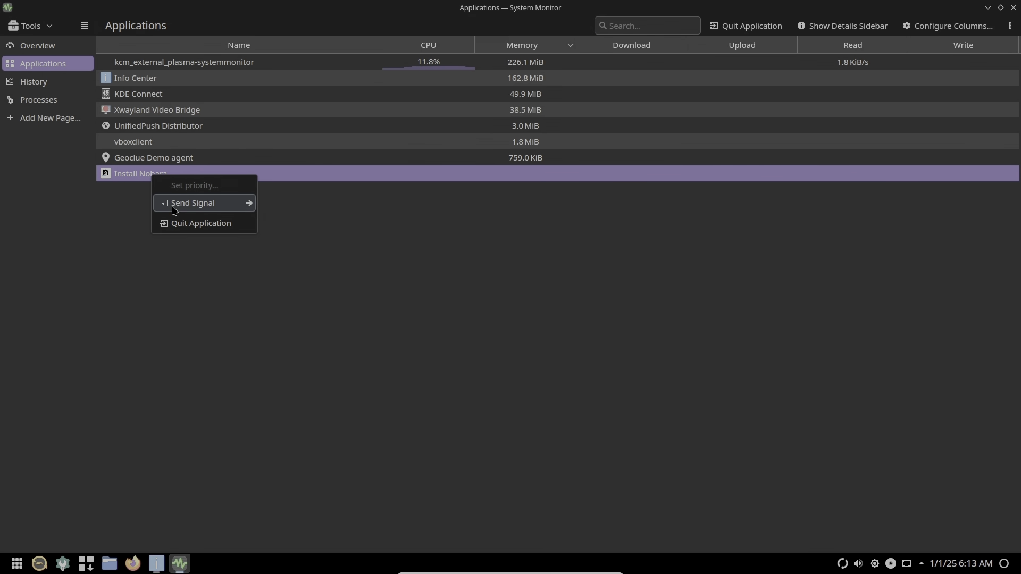
{"action": "left_click", "coordinate": [184, 227]}
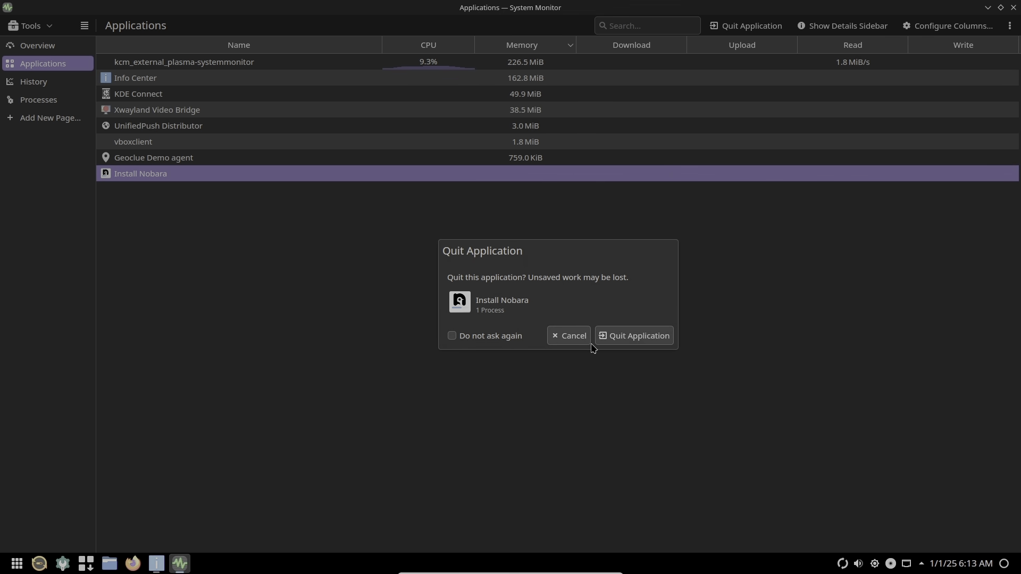
{"action": "left_click", "coordinate": [618, 340]}
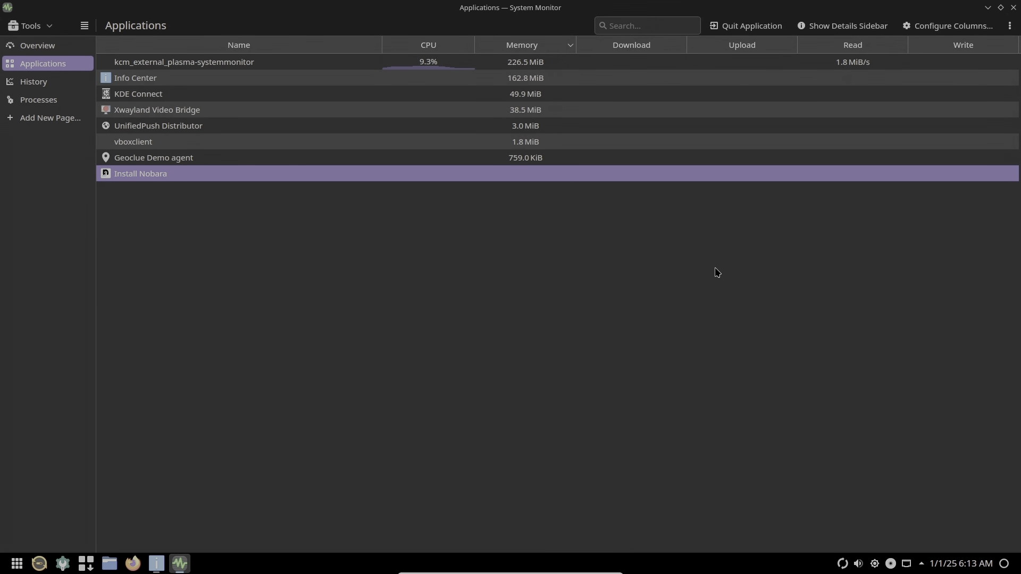
{"action": "left_click", "coordinate": [1013, 7]}
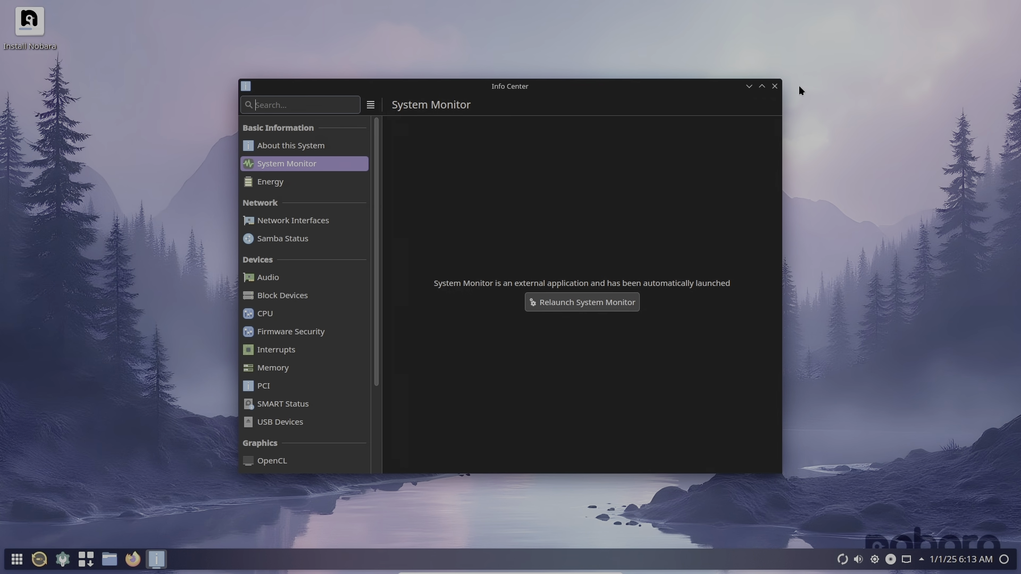
{"action": "left_click", "coordinate": [774, 86]}
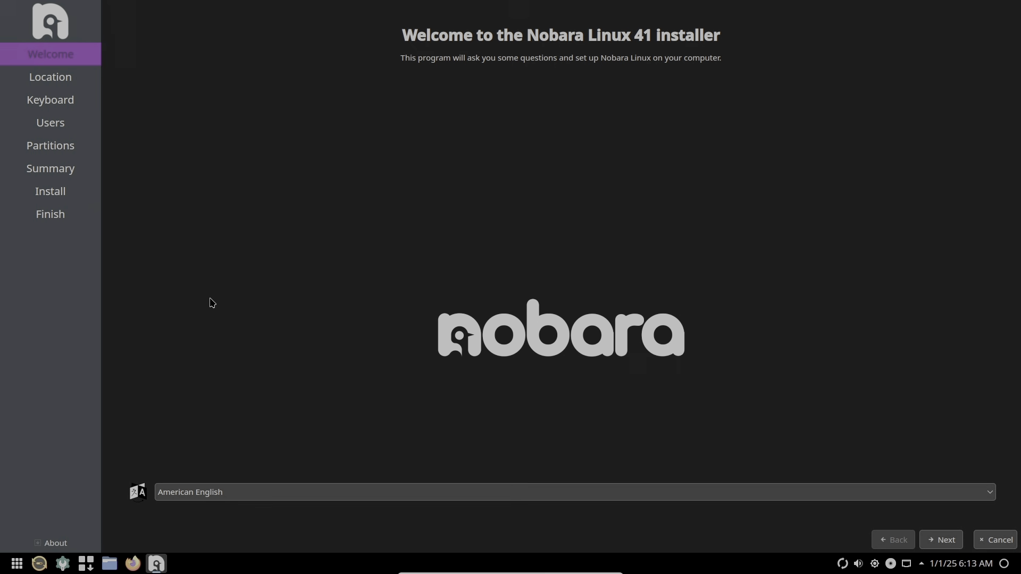
Look over the Nobara installer's About information and its list of available languages, keeping American English
{"action": "left_click", "coordinate": [52, 541]}
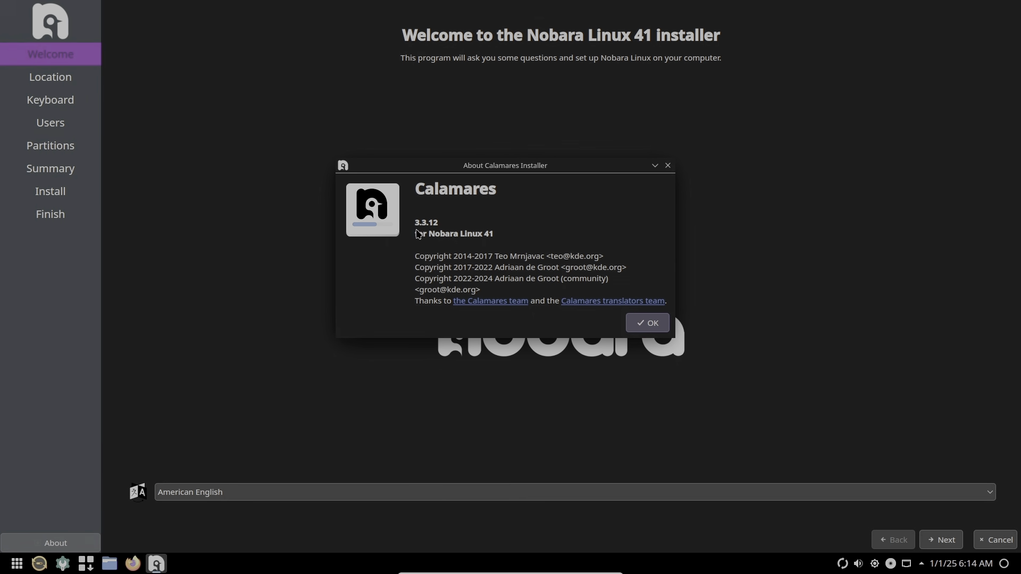
{"action": "left_click", "coordinate": [640, 323]}
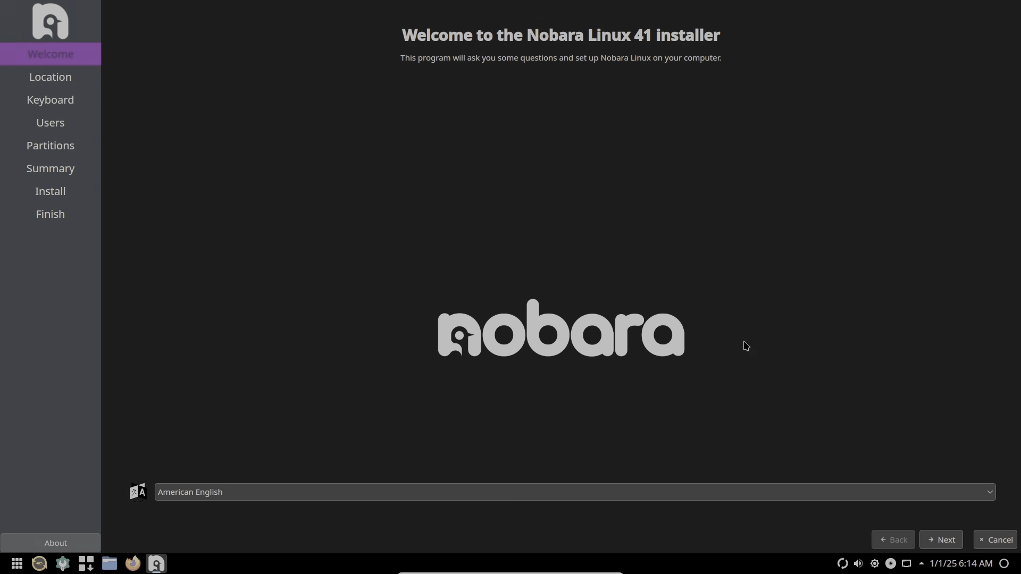
{"action": "left_click", "coordinate": [566, 494]}
{"action": "scroll", "coordinate": [582, 444], "scroll_direction": "down", "scroll_amount": 6}
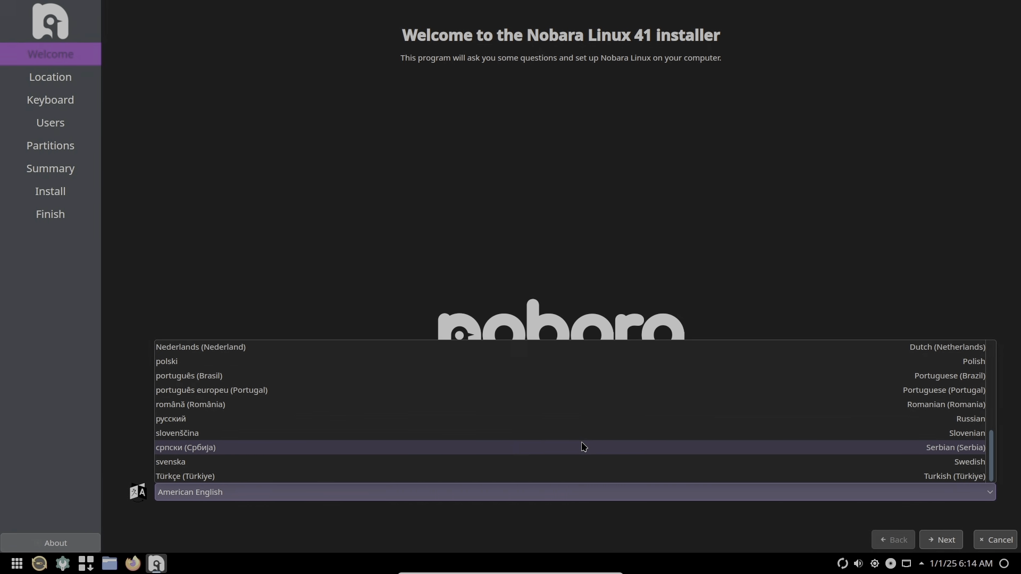
{"action": "left_click", "coordinate": [713, 297]}
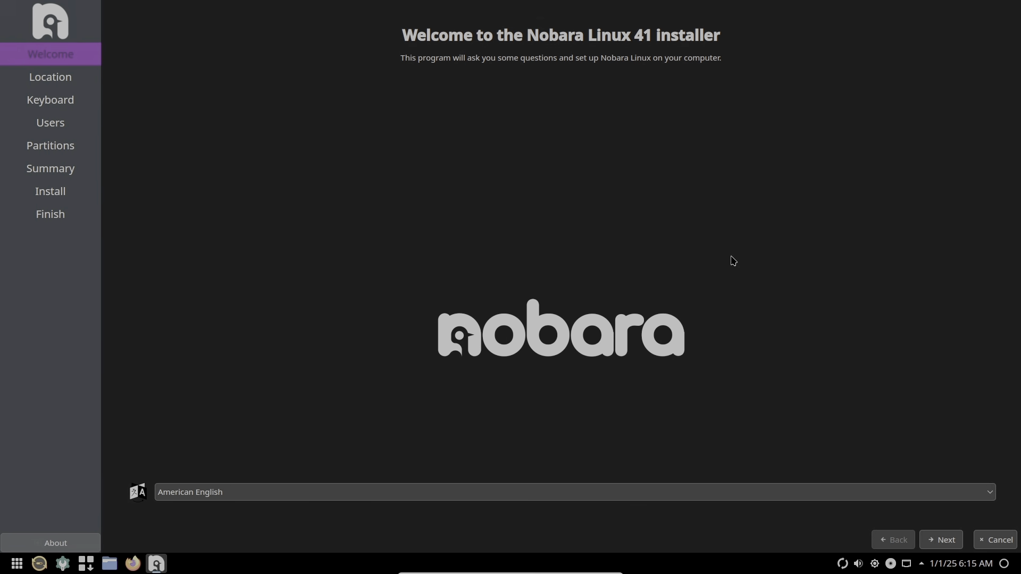
Proceed to the installer's Location page and choose the Monterrey time zone on the world map
{"action": "left_click", "coordinate": [940, 540]}
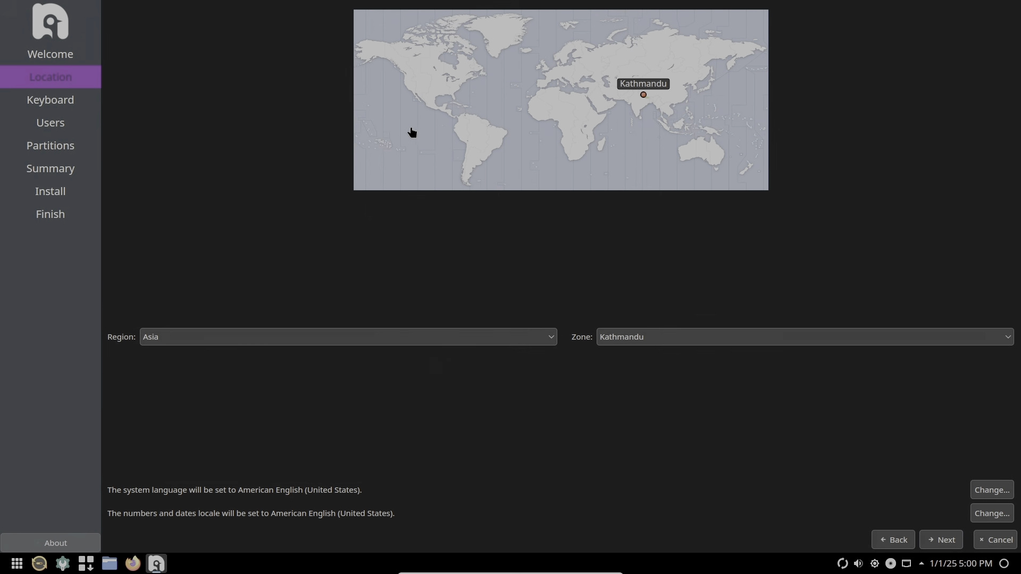
{"action": "left_click", "coordinate": [412, 99]}
{"action": "left_click", "coordinate": [431, 97]}
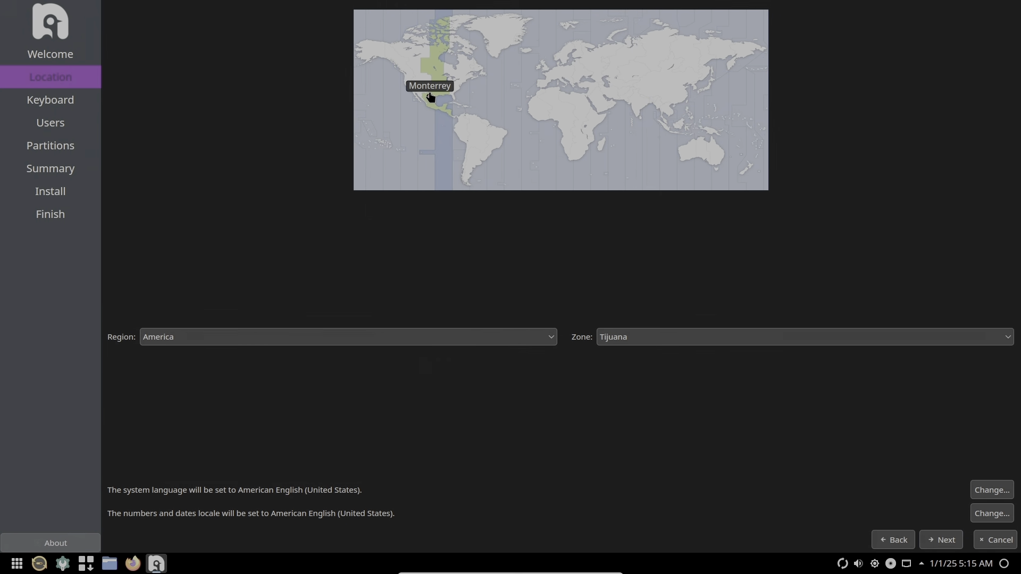
View the installer's Keyboard and Users pages, and cancel the installation
{"action": "left_click", "coordinate": [931, 540]}
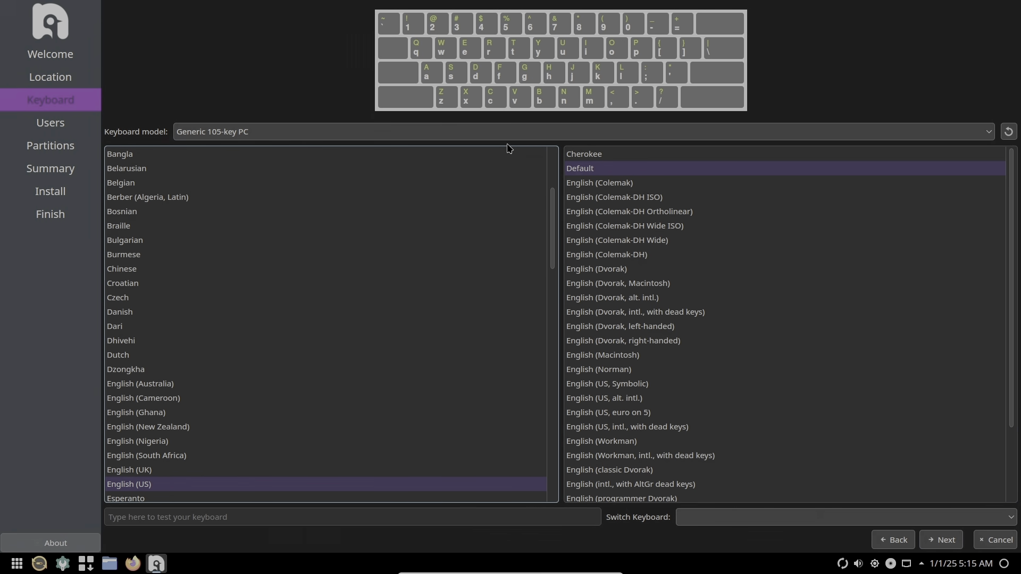
{"action": "left_click", "coordinate": [942, 540]}
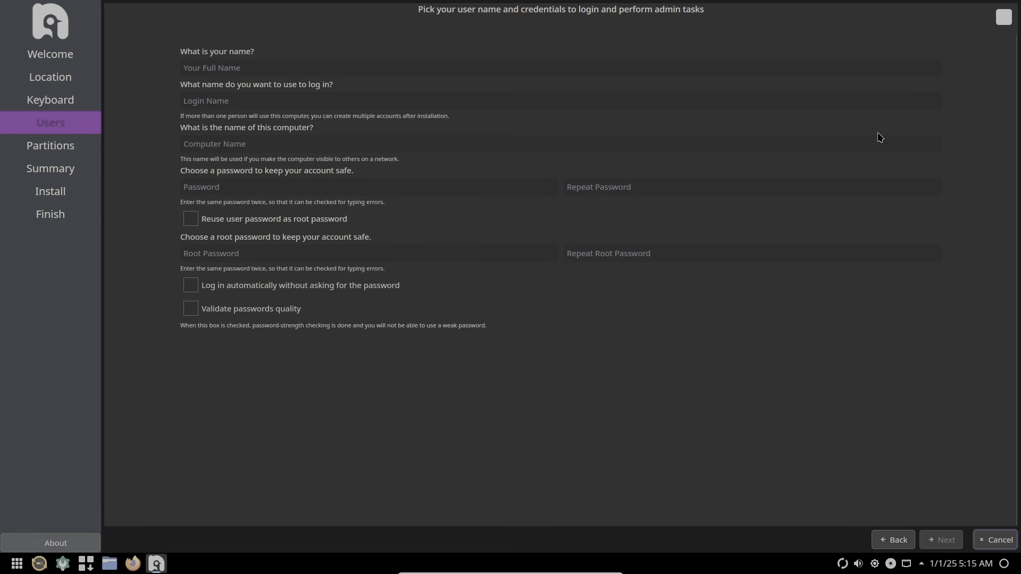
{"action": "left_click", "coordinate": [983, 541]}
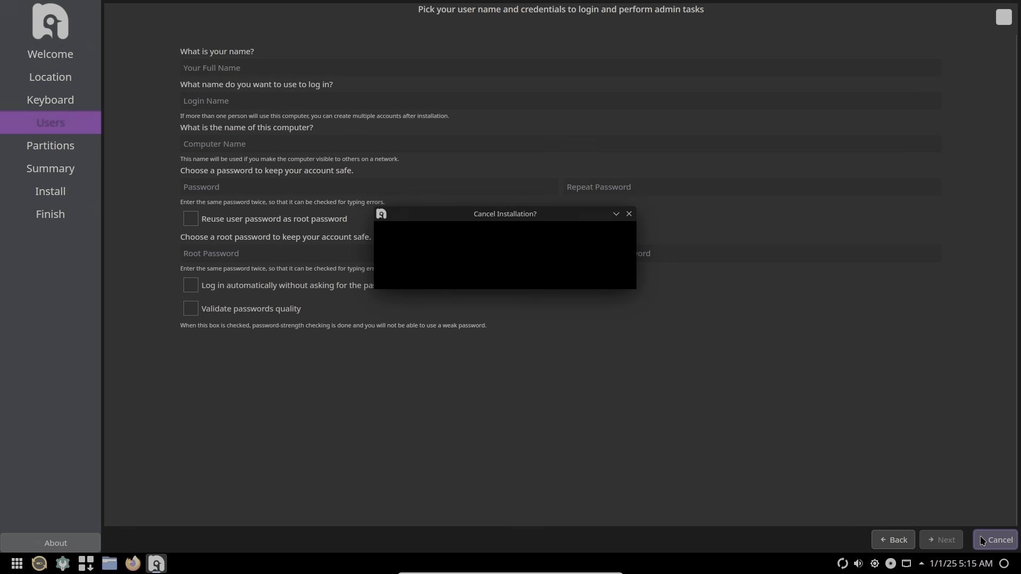
{"action": "left_click", "coordinate": [559, 274]}
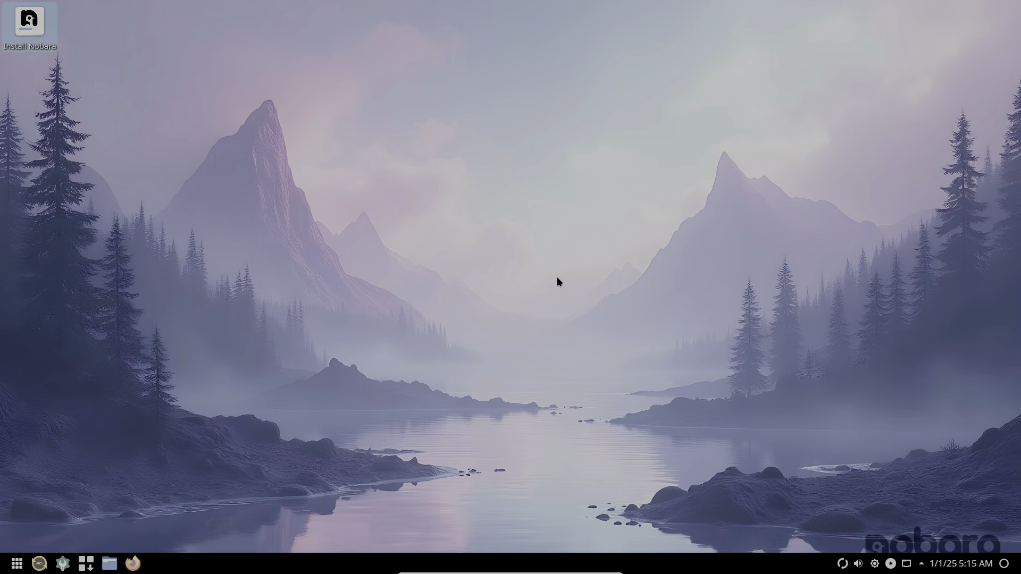
Look through the full list of installed applications and launch Nobara Driver Manager
{"action": "left_click", "coordinate": [16, 559]}
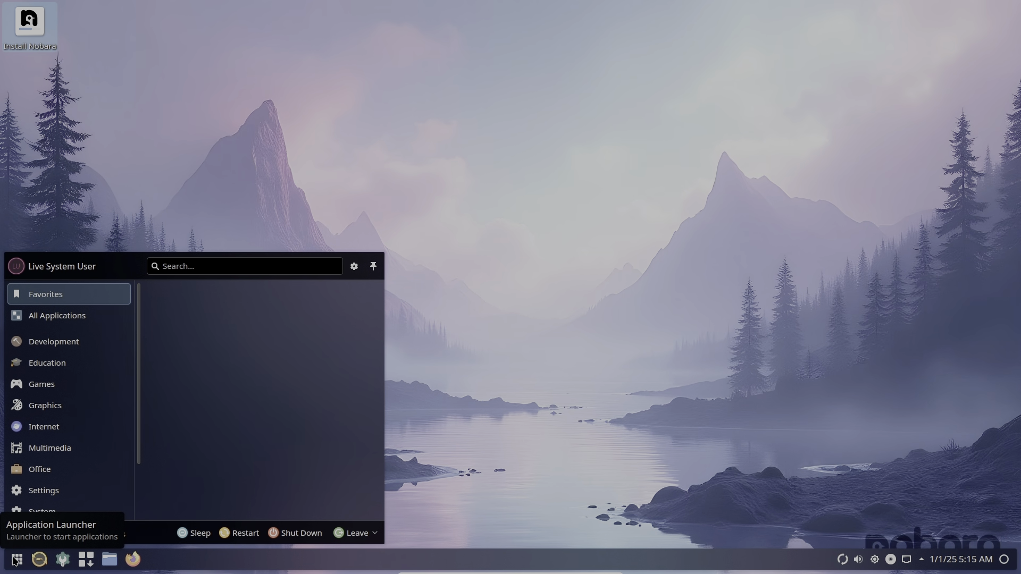
{"action": "mouse_move", "coordinate": [97, 326]}
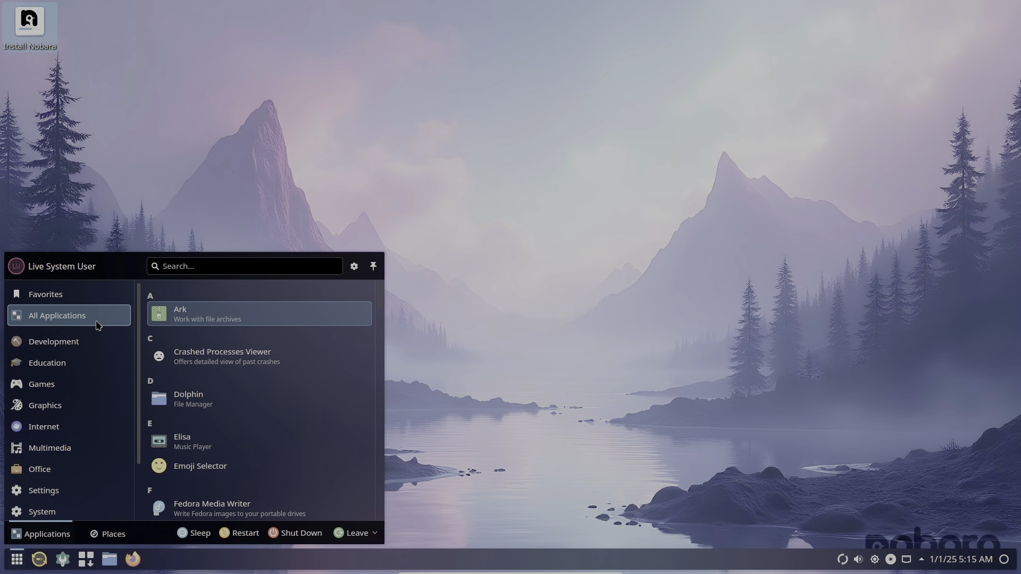
{"action": "scroll", "coordinate": [273, 353], "scroll_direction": "down", "scroll_amount": 10}
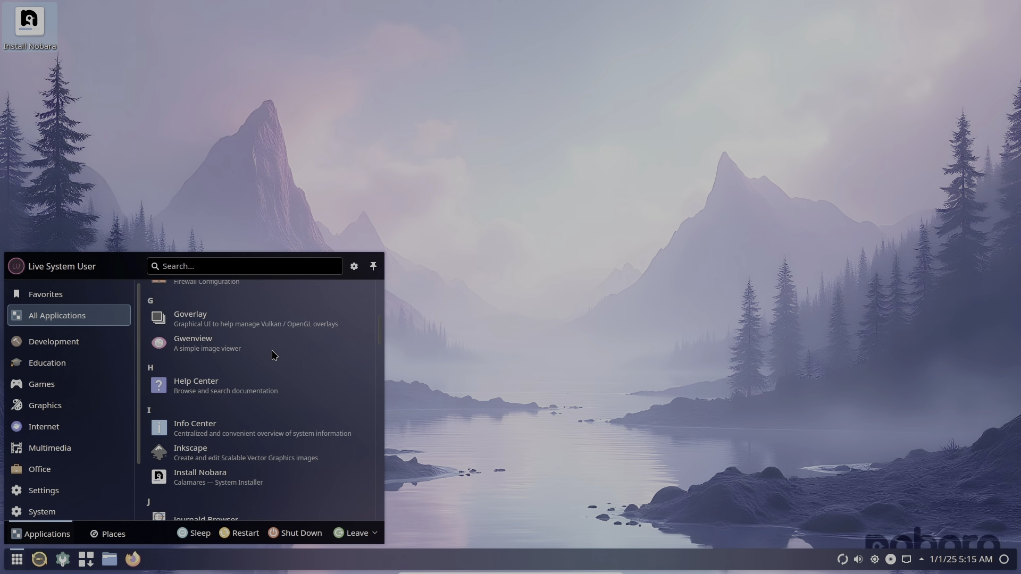
{"action": "scroll", "coordinate": [273, 356], "scroll_direction": "down", "scroll_amount": 10}
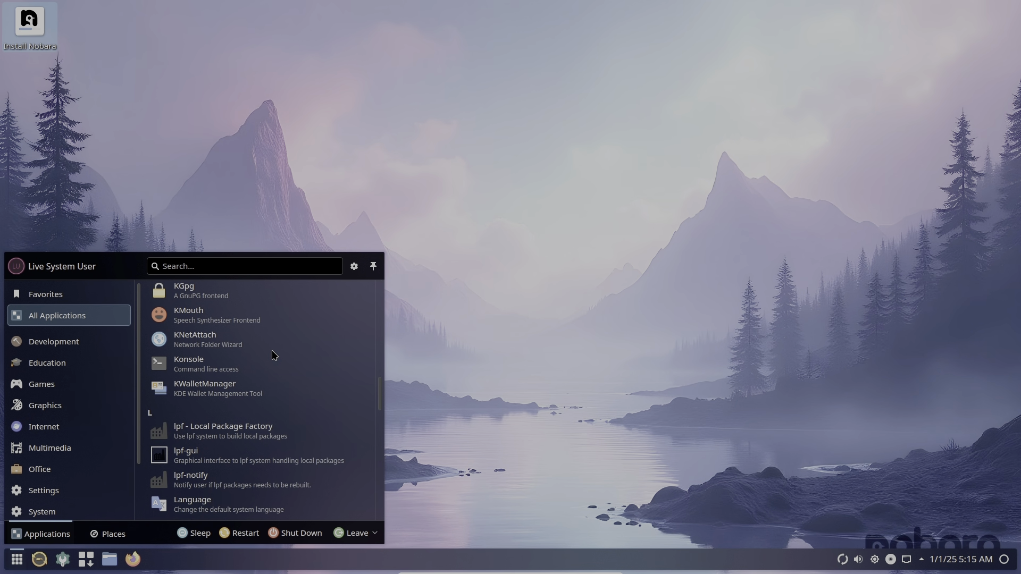
{"action": "scroll", "coordinate": [273, 354], "scroll_direction": "down", "scroll_amount": 10}
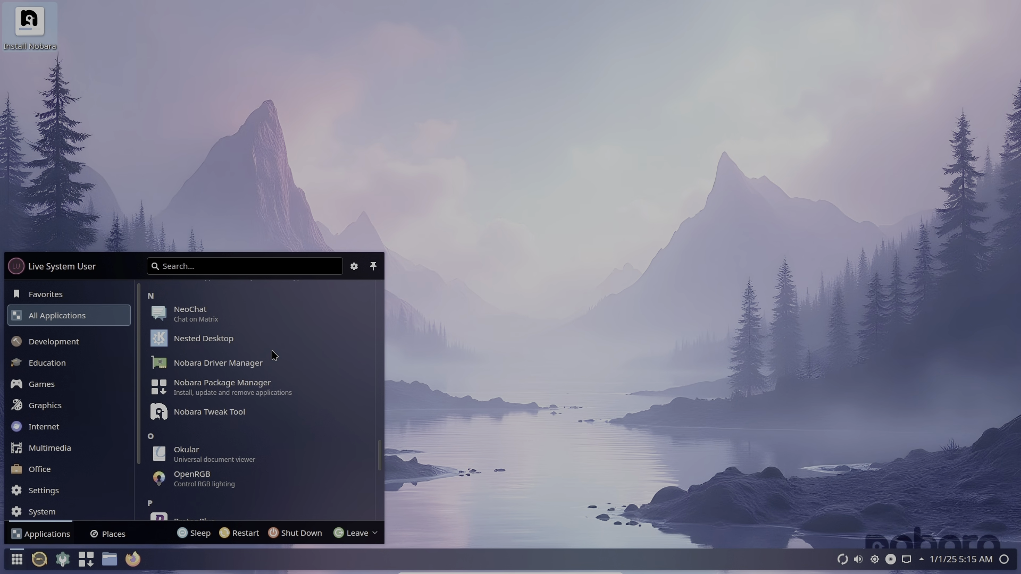
{"action": "scroll", "coordinate": [272, 356], "scroll_direction": "down", "scroll_amount": 8}
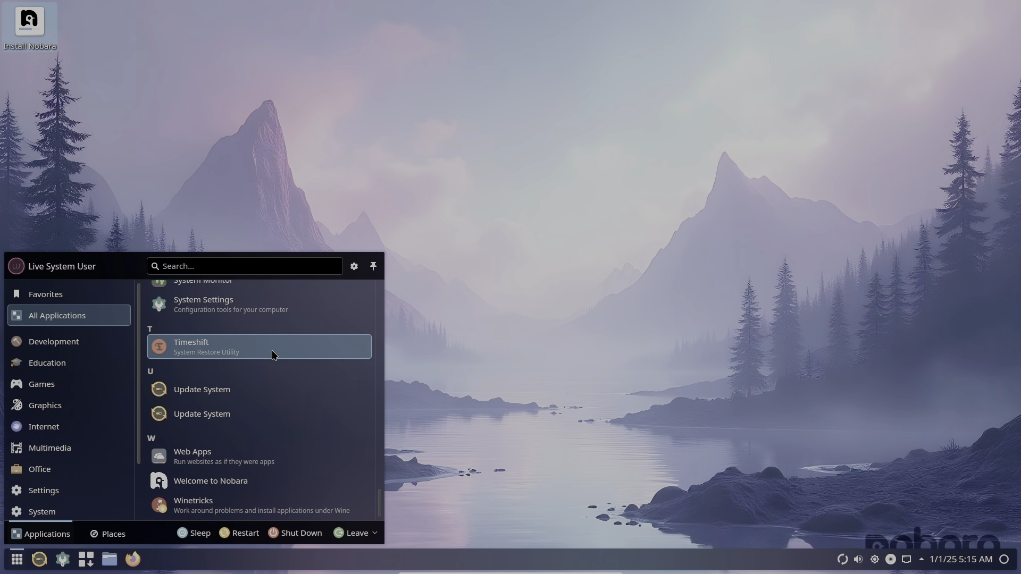
{"action": "scroll", "coordinate": [273, 355], "scroll_direction": "up", "scroll_amount": 5}
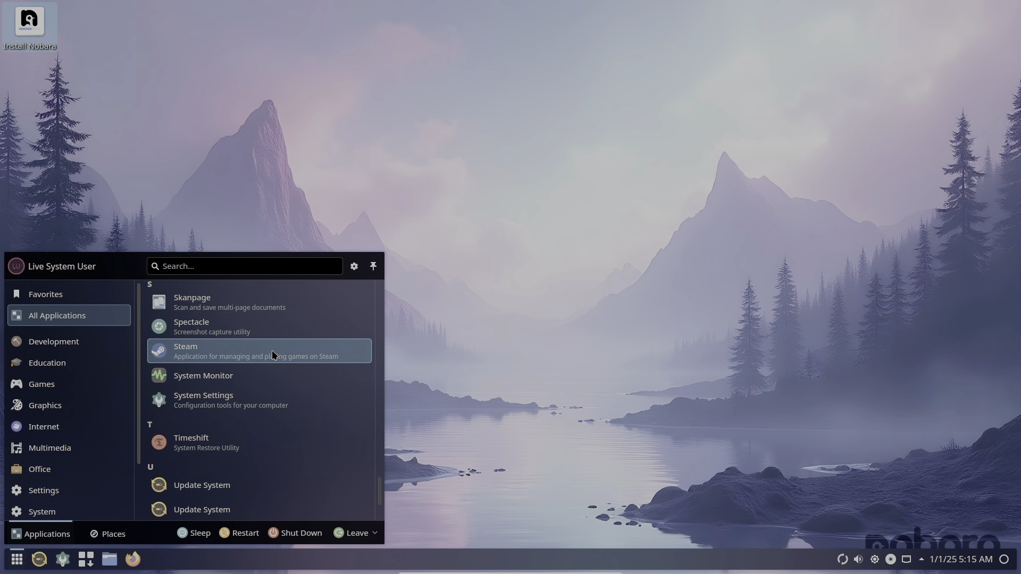
{"action": "scroll", "coordinate": [272, 355], "scroll_direction": "up", "scroll_amount": 5}
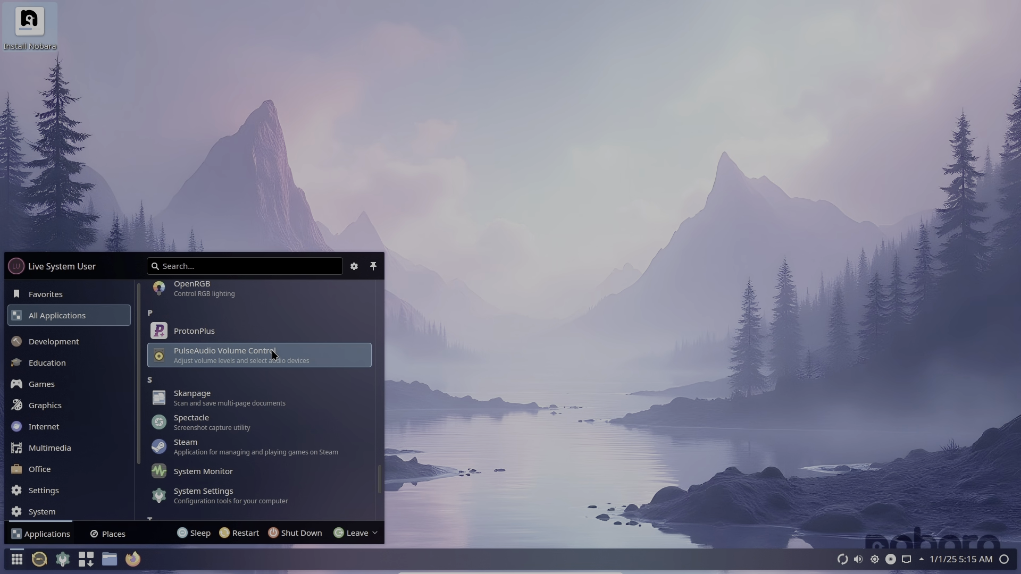
{"action": "scroll", "coordinate": [272, 355], "scroll_direction": "up", "scroll_amount": 1}
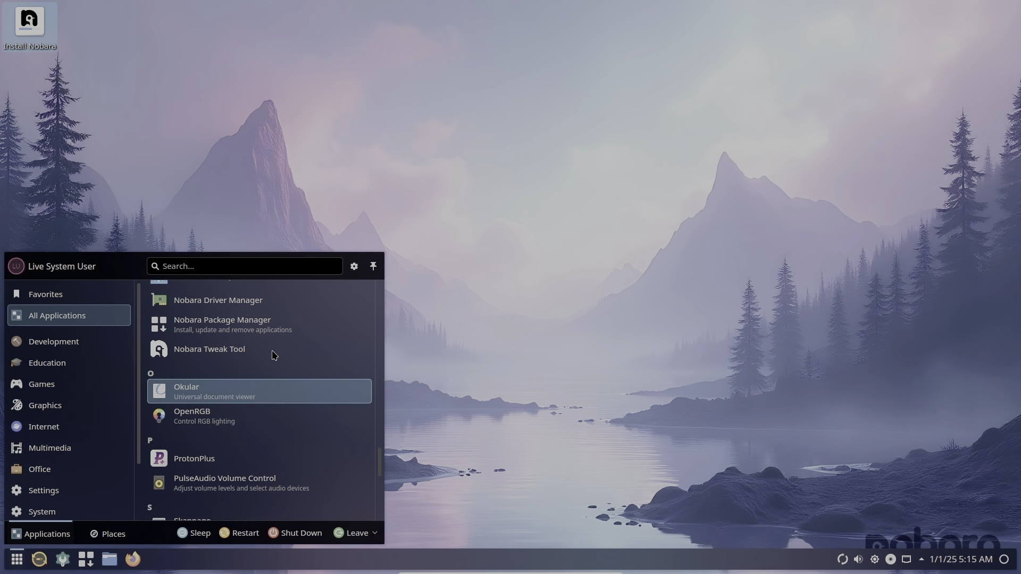
{"action": "left_click", "coordinate": [264, 308]}
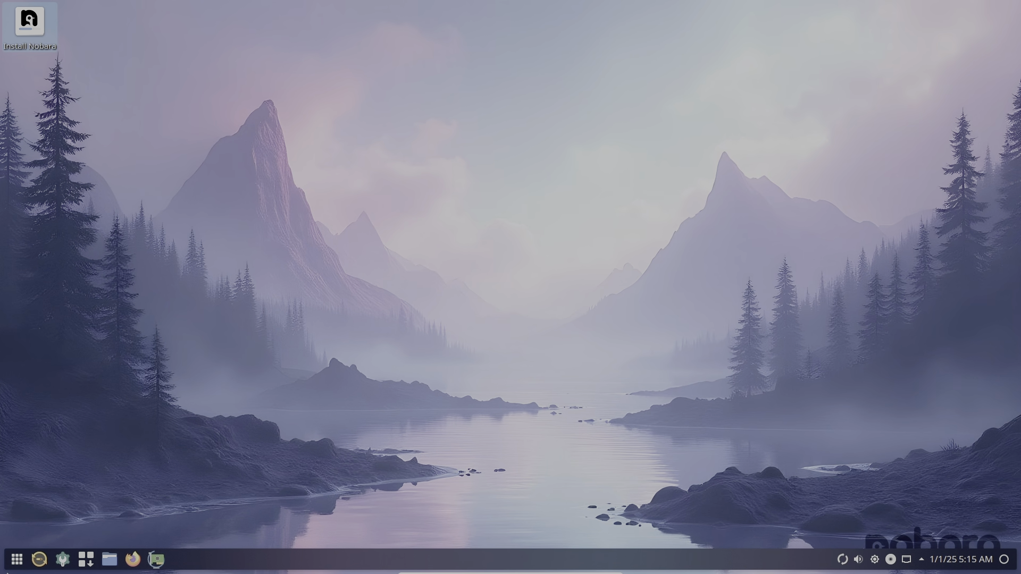
{"action": "left_click", "coordinate": [15, 565]}
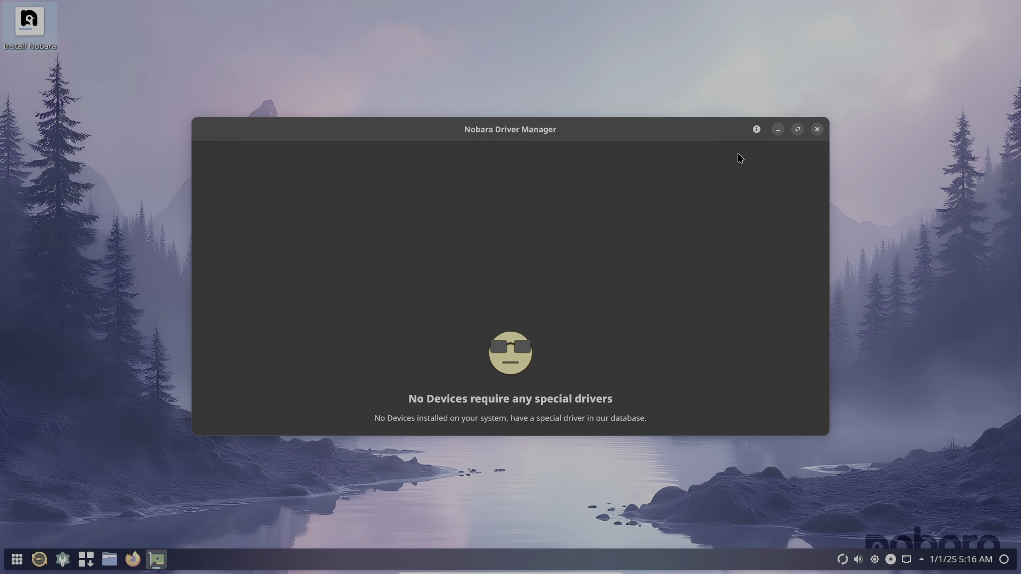
Check the About information of Nobara Driver Manager and close the program
{"action": "left_click", "coordinate": [756, 130]}
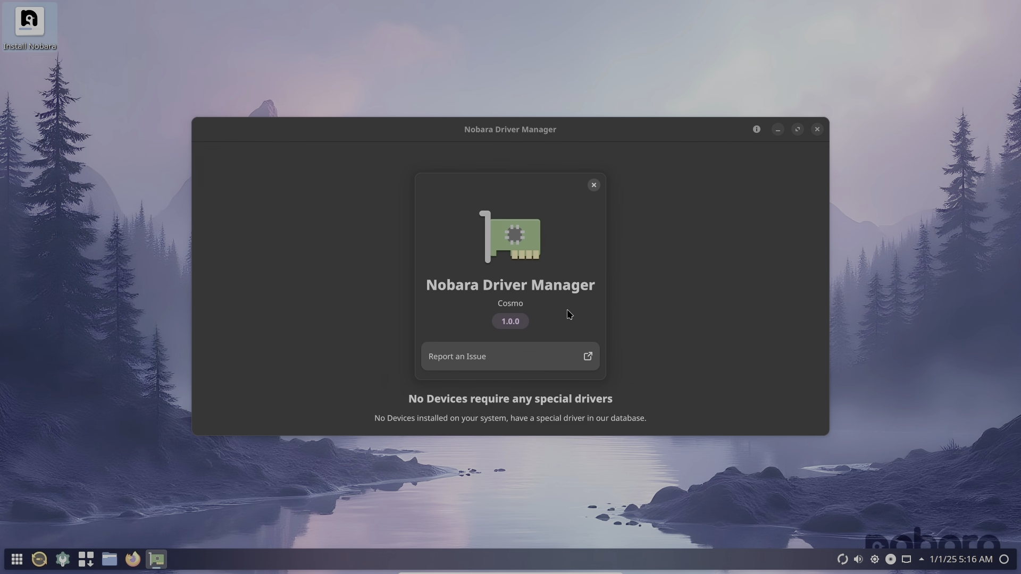
{"action": "left_click", "coordinate": [594, 185]}
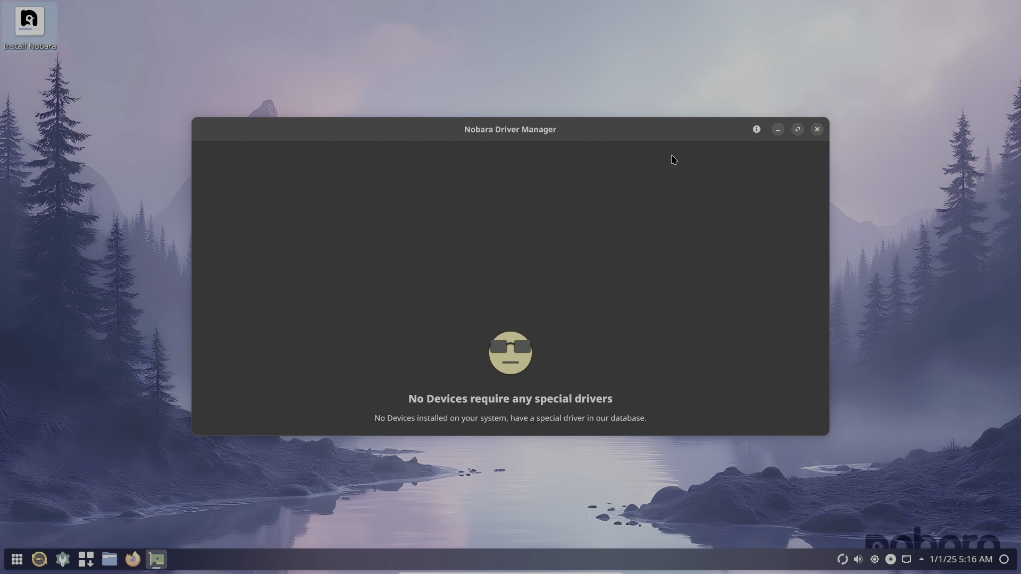
{"action": "left_click", "coordinate": [817, 129]}
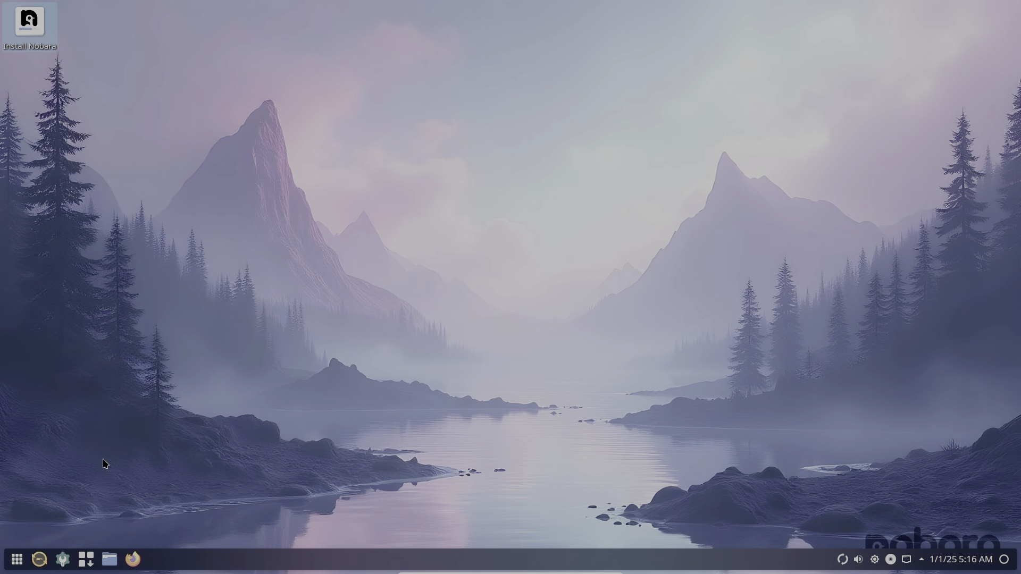
Find Nobara Package Manager in the full list of installed applications and launch it
{"action": "left_click", "coordinate": [17, 559]}
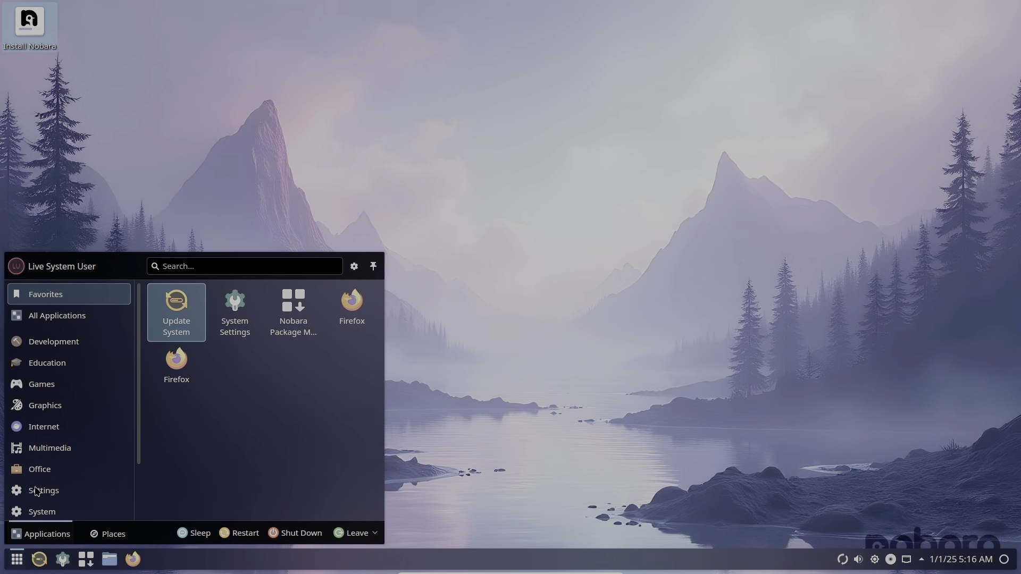
{"action": "left_click", "coordinate": [70, 311]}
{"action": "scroll", "coordinate": [253, 360], "scroll_direction": "down", "scroll_amount": 10}
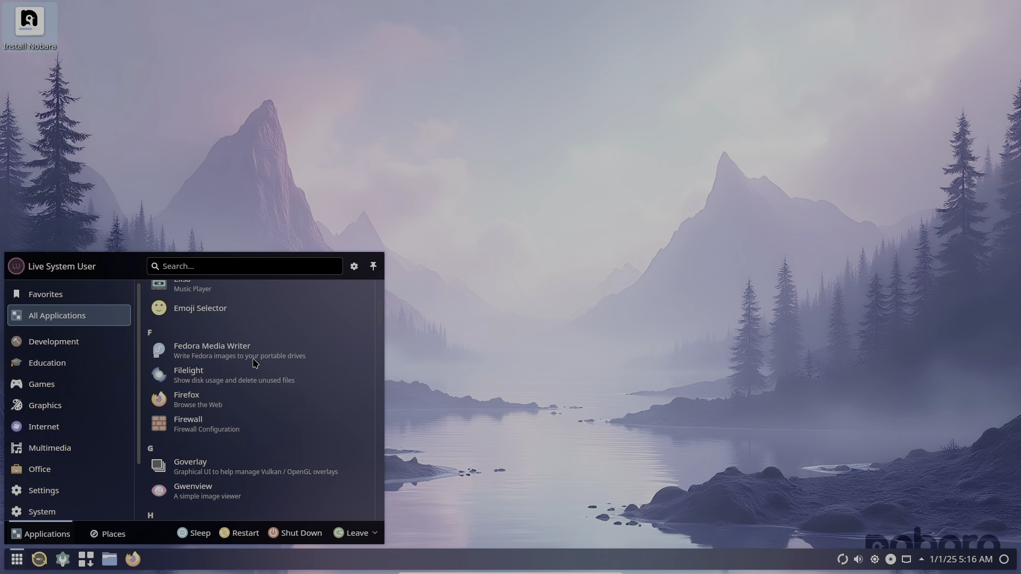
{"action": "scroll", "coordinate": [253, 364], "scroll_direction": "down", "scroll_amount": 10}
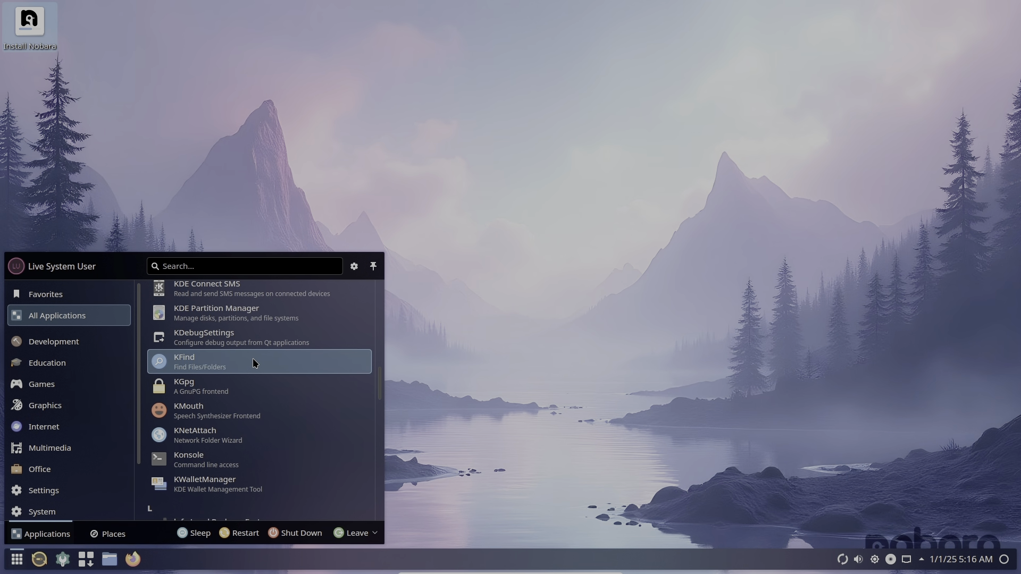
{"action": "scroll", "coordinate": [253, 363], "scroll_direction": "down", "scroll_amount": 10}
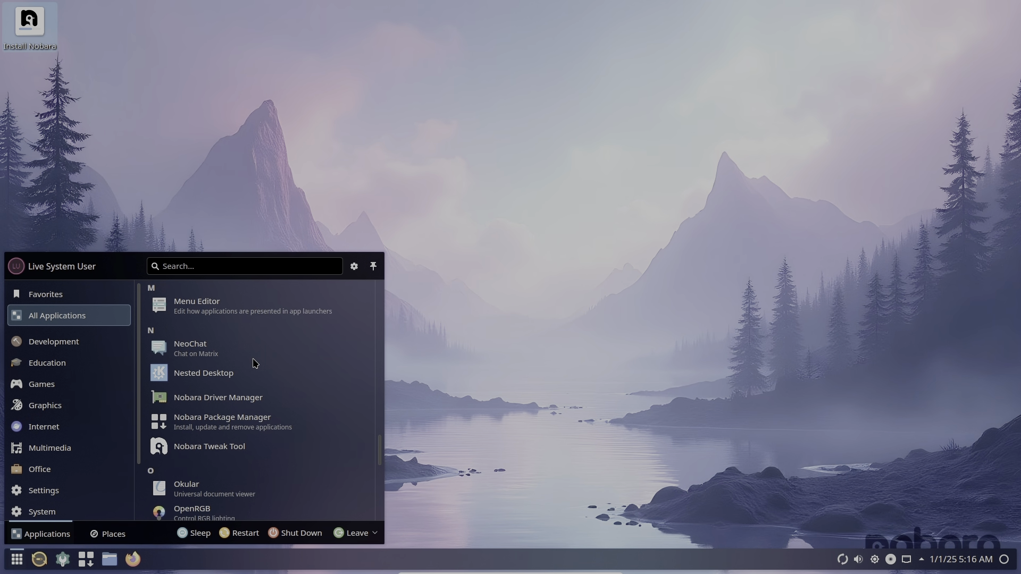
{"action": "scroll", "coordinate": [253, 360], "scroll_direction": "up", "scroll_amount": 1}
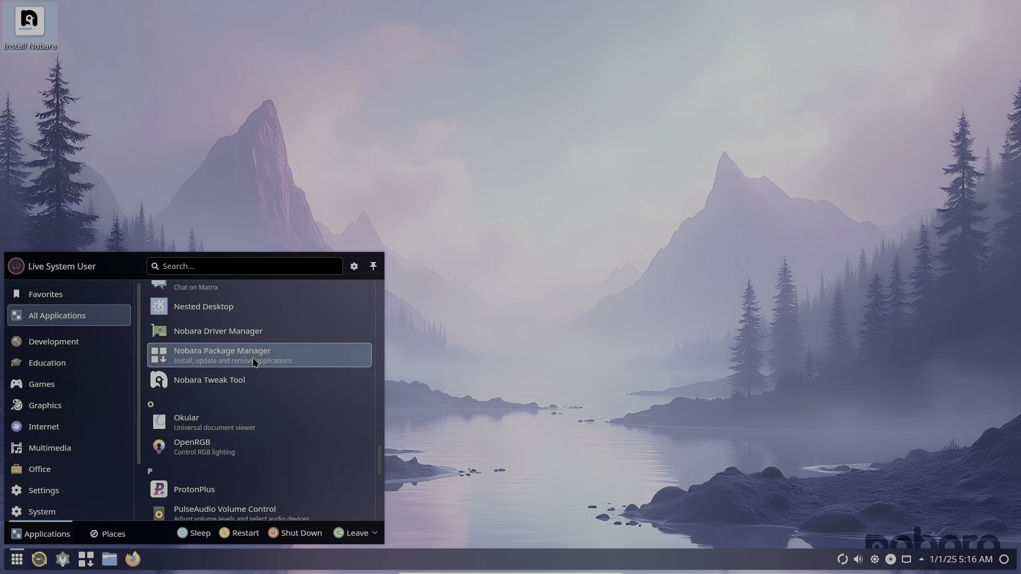
{"action": "left_click", "coordinate": [254, 362]}
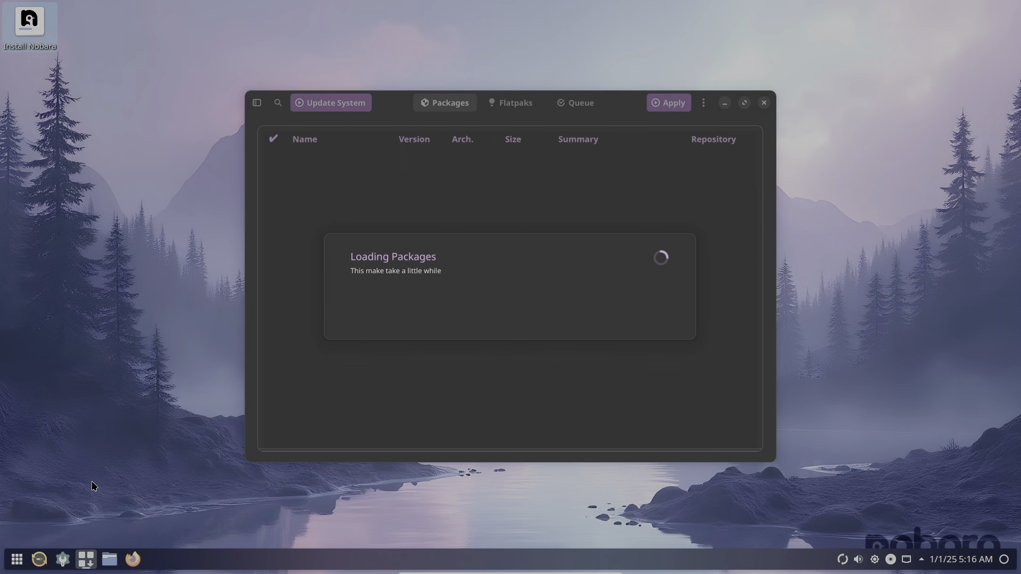
Launch Nobara Tweak Tool from the full application list, view its options and close it
{"action": "left_click", "coordinate": [16, 560]}
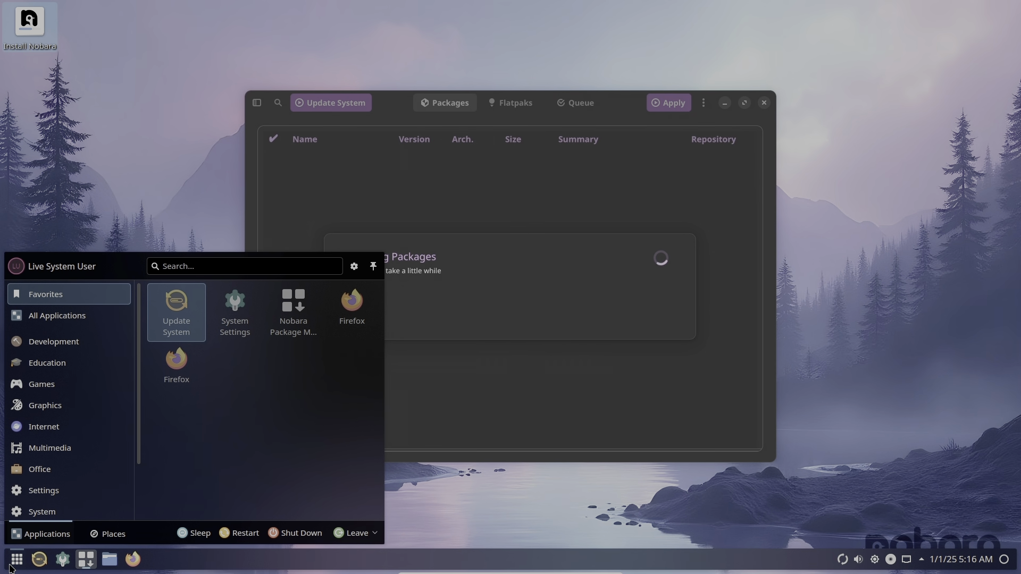
{"action": "left_click", "coordinate": [71, 313]}
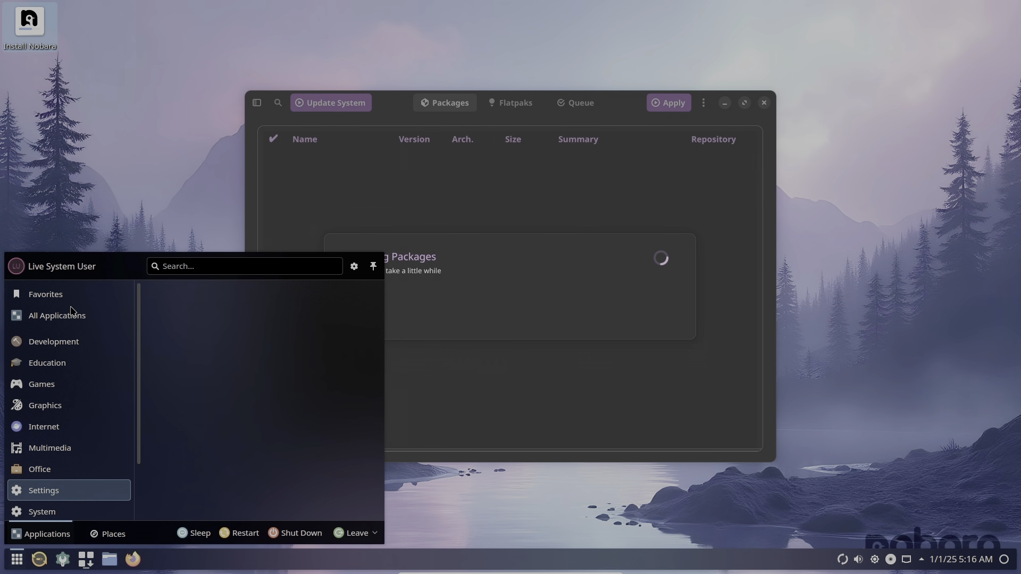
{"action": "scroll", "coordinate": [291, 336], "scroll_direction": "down", "scroll_amount": 10}
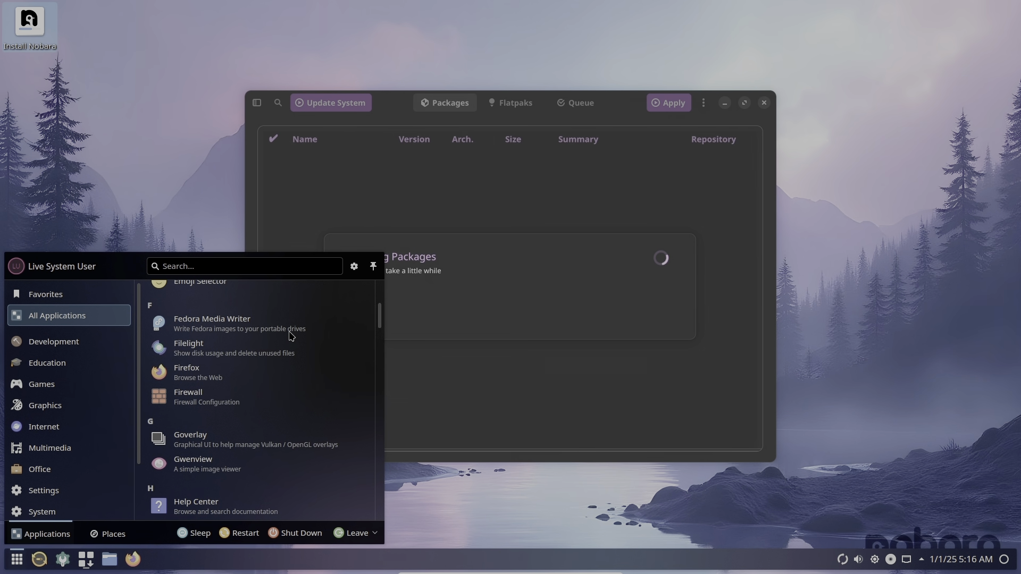
{"action": "scroll", "coordinate": [291, 336], "scroll_direction": "down", "scroll_amount": 6}
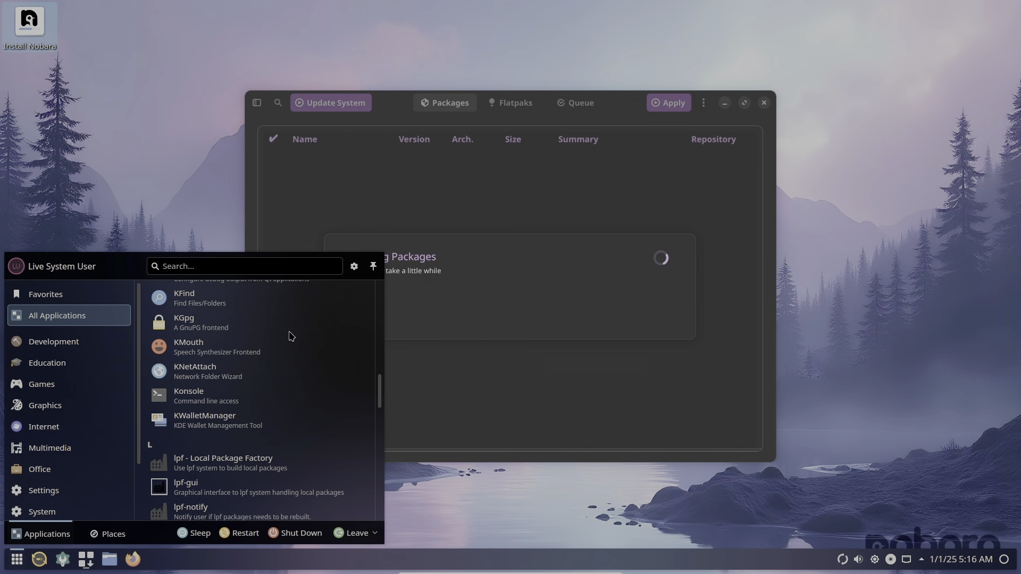
{"action": "scroll", "coordinate": [292, 336], "scroll_direction": "down", "scroll_amount": 5}
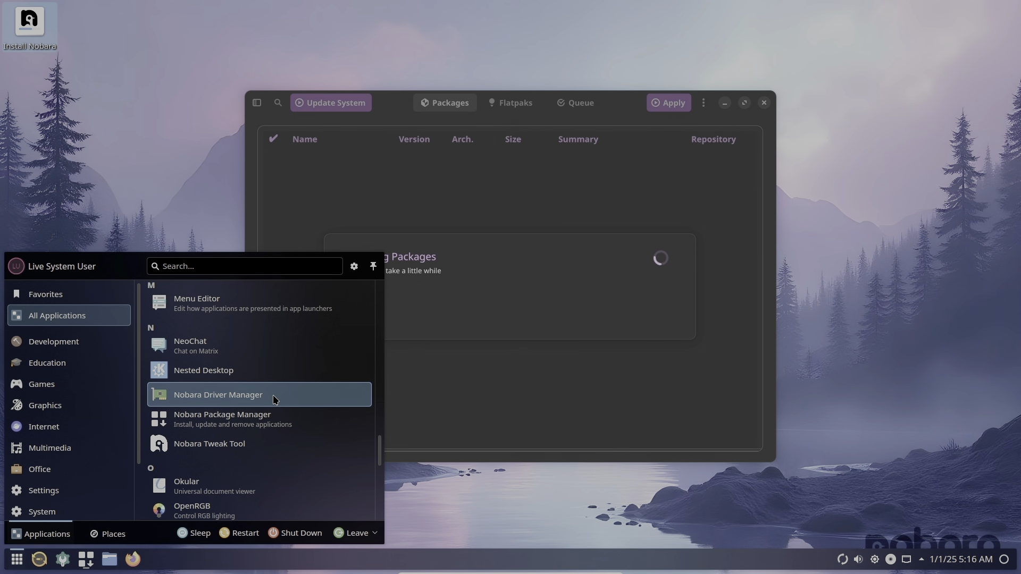
{"action": "left_click", "coordinate": [269, 437]}
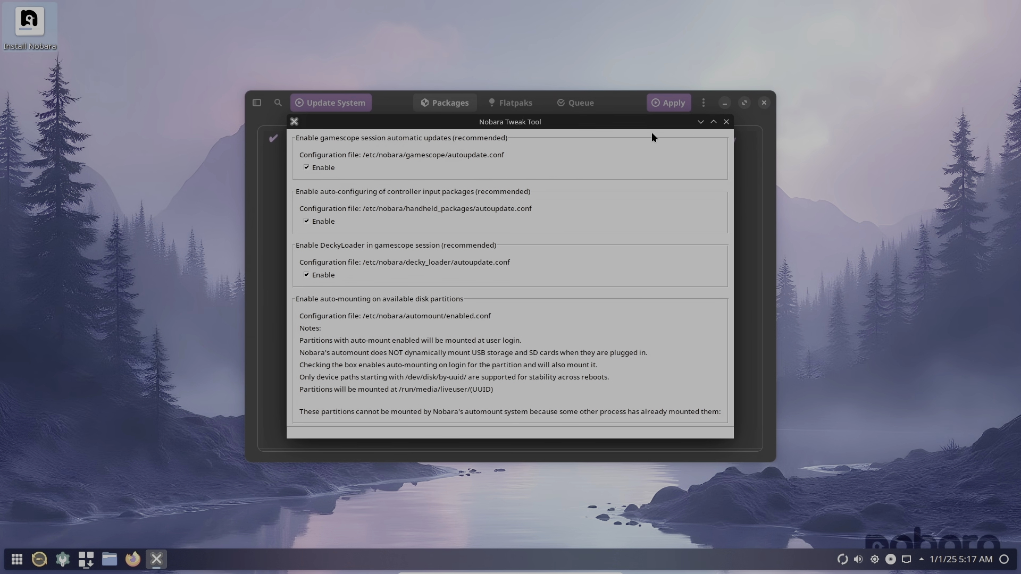
{"action": "left_click", "coordinate": [725, 122]}
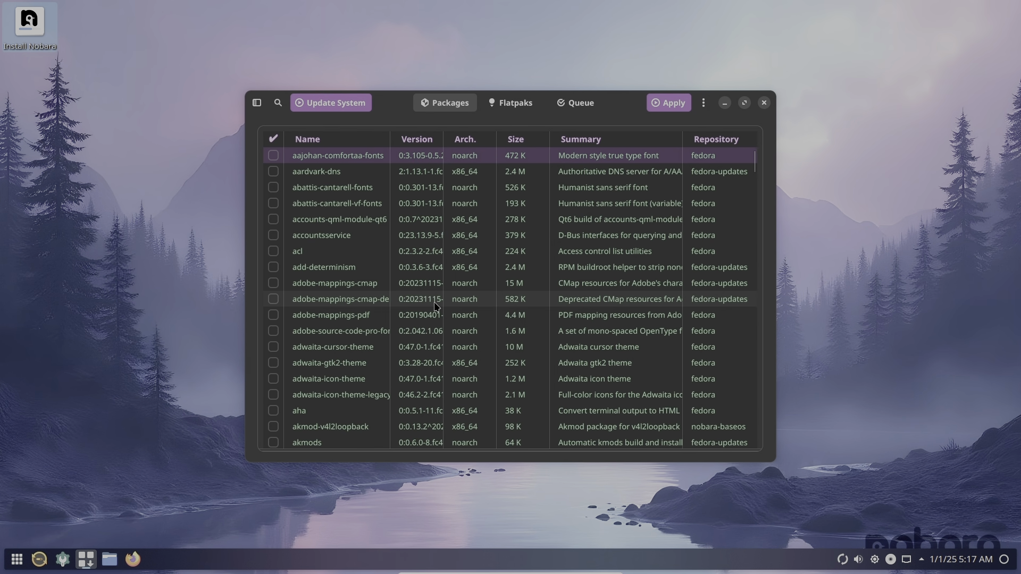
Maximize the package manager window and look through the package list to its end
{"action": "scroll", "coordinate": [435, 307], "scroll_direction": "down", "scroll_amount": 10}
{"action": "scroll", "coordinate": [435, 307], "scroll_direction": "down", "scroll_amount": 5}
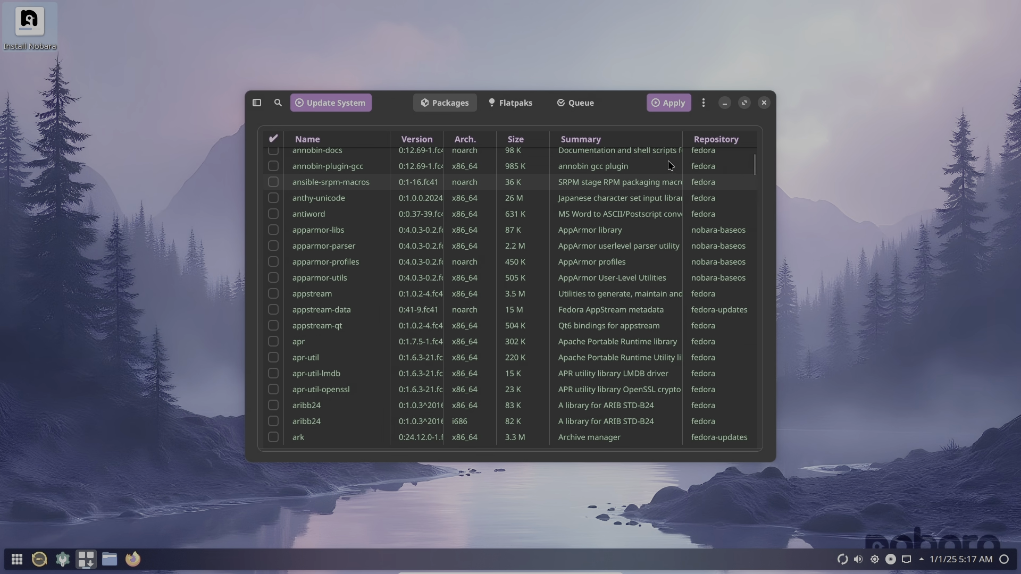
{"action": "left_click", "coordinate": [745, 102]}
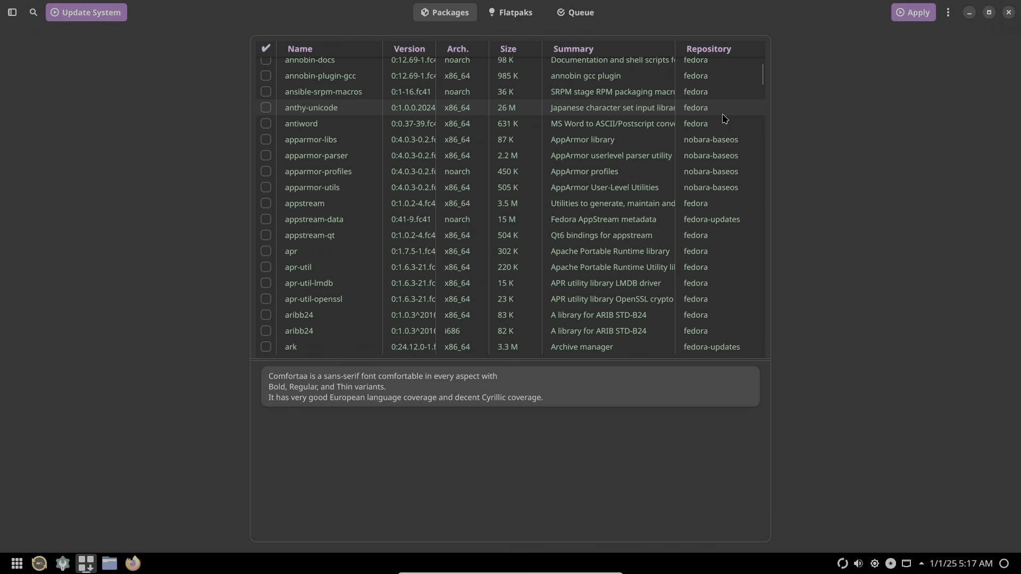
{"action": "scroll", "coordinate": [486, 288], "scroll_direction": "up", "scroll_amount": 10}
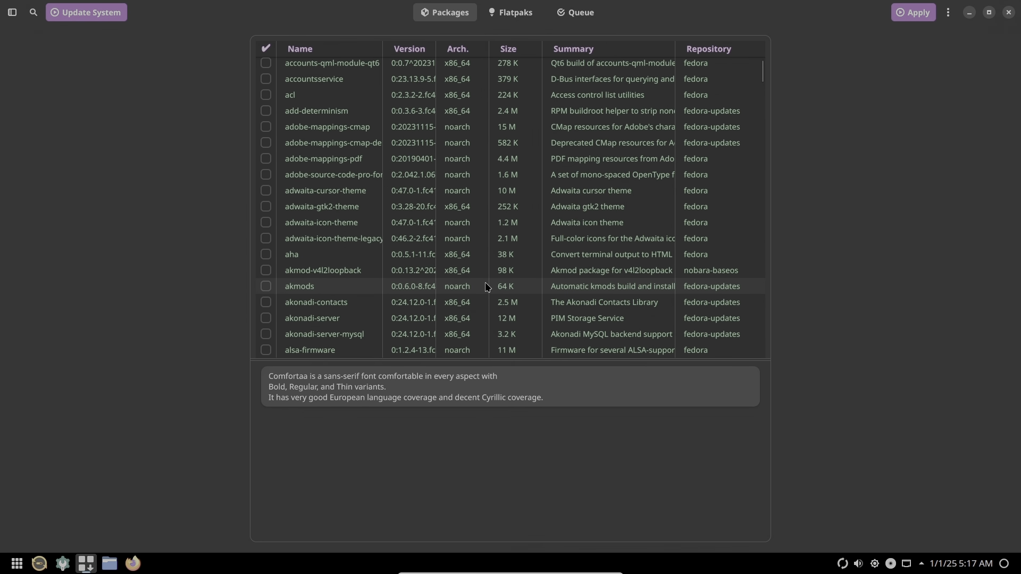
{"action": "left_click_drag", "start_coordinate": [756, 76], "coordinate": [755, 351]}
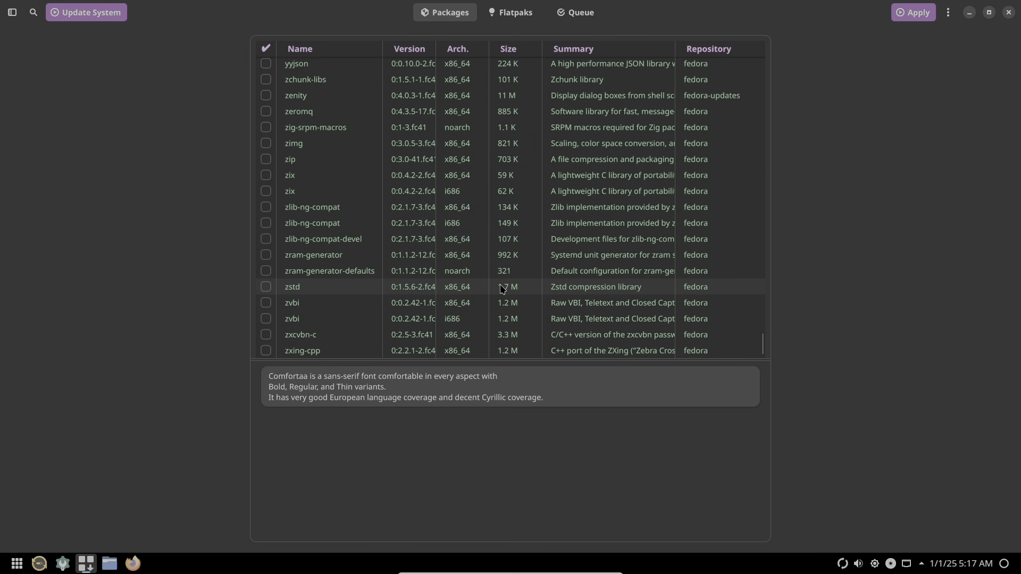
View the package manager's Flatpaks and Queue pages, check its About information and close the program
{"action": "left_click", "coordinate": [505, 20]}
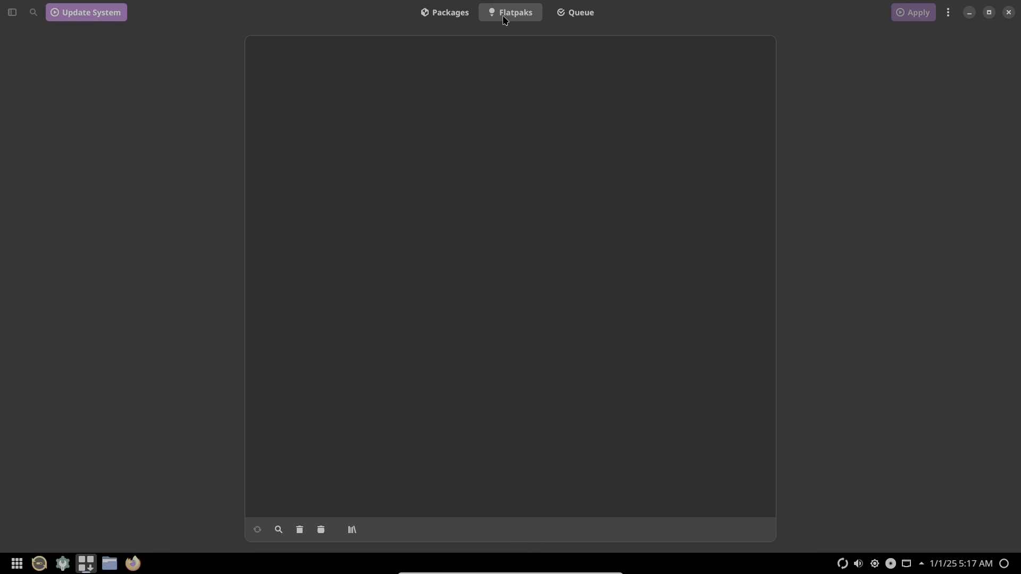
{"action": "left_click", "coordinate": [566, 19]}
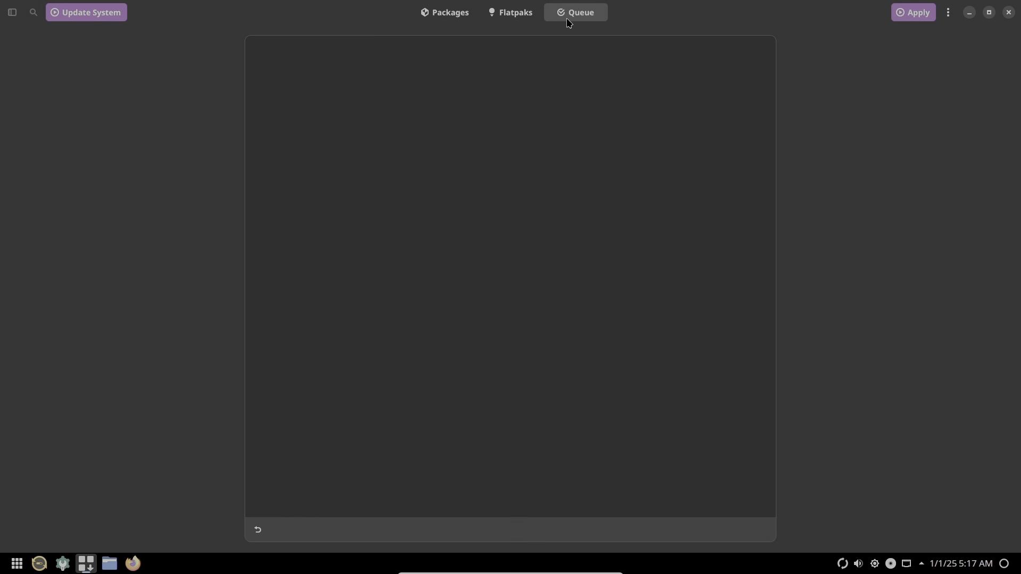
{"action": "left_click", "coordinate": [948, 12]}
{"action": "left_click", "coordinate": [920, 78]}
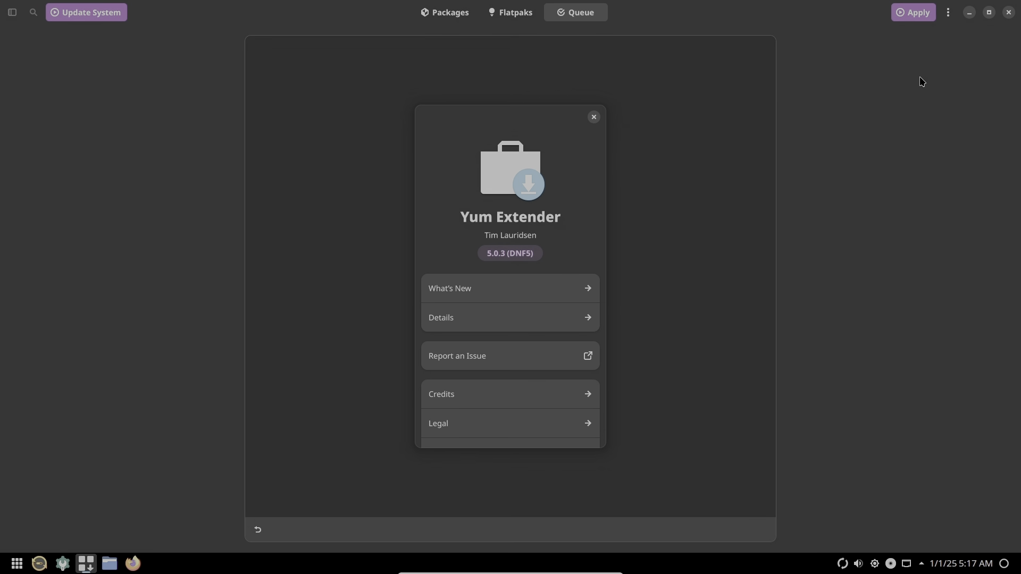
{"action": "left_click", "coordinate": [595, 118]}
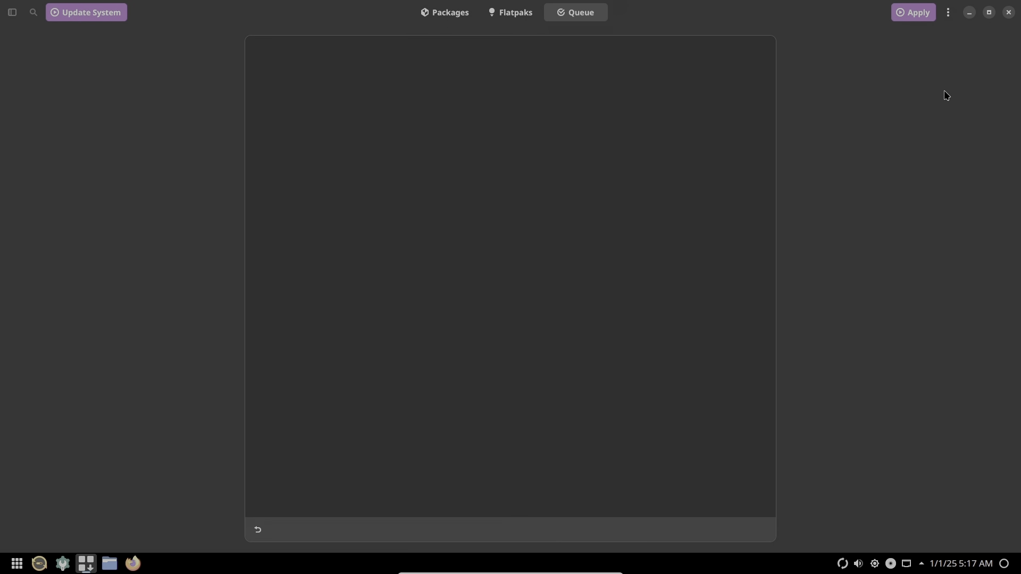
{"action": "left_click", "coordinate": [1008, 12]}
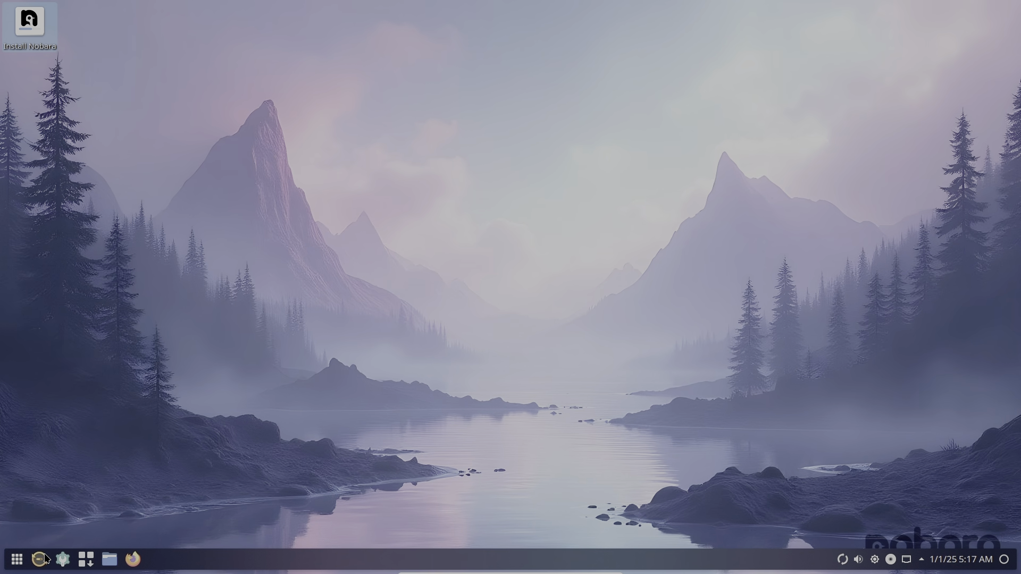
Log out of the live session and shut down the system from the login screen
{"action": "left_click", "coordinate": [17, 559]}
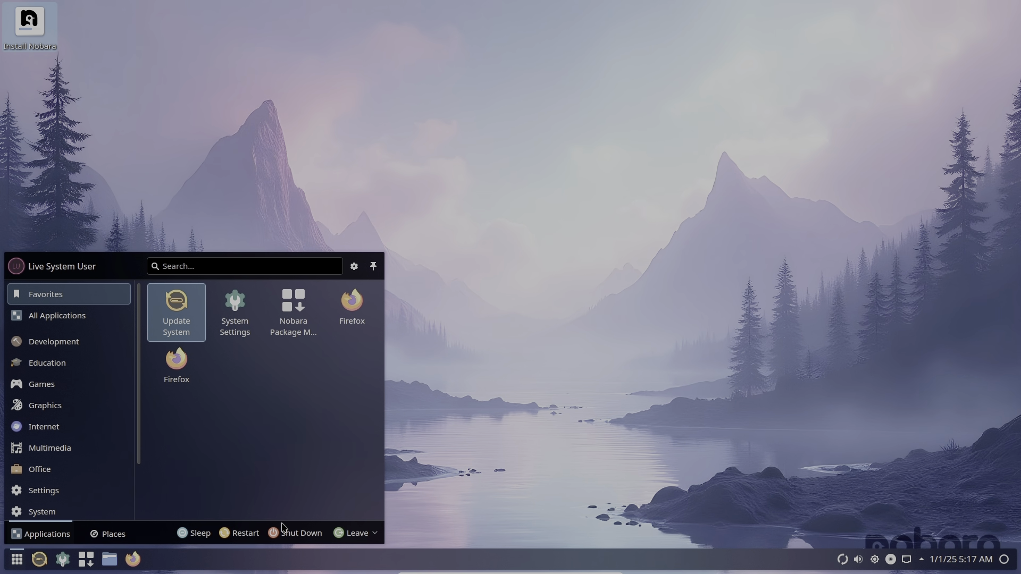
{"action": "left_click", "coordinate": [366, 533]}
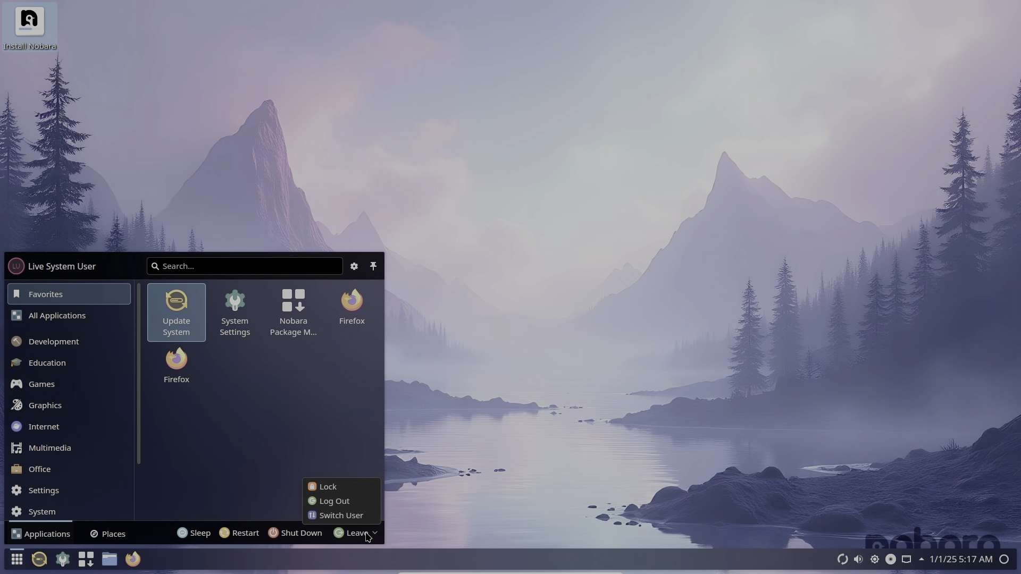
{"action": "left_click", "coordinate": [348, 502]}
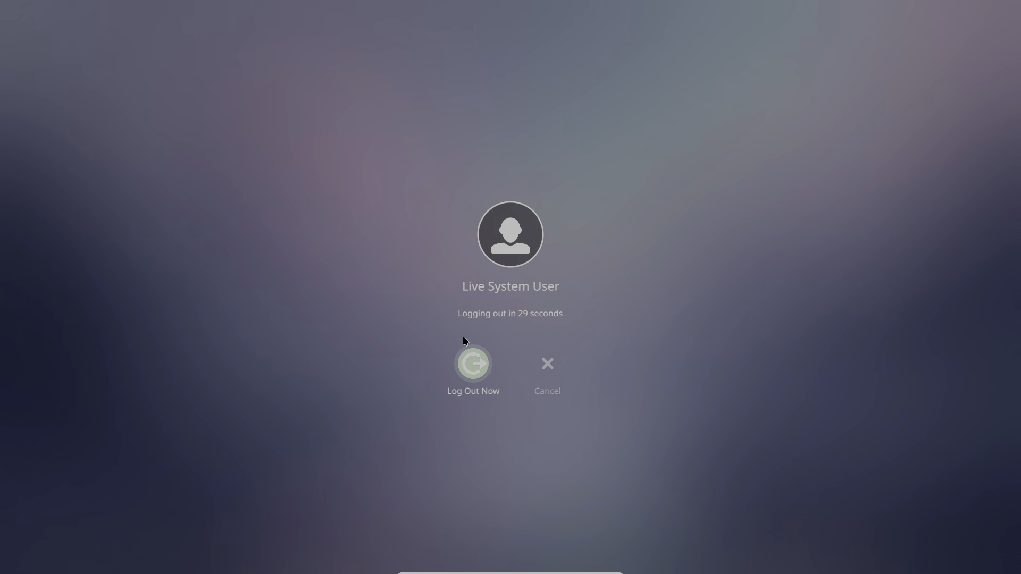
{"action": "left_click", "coordinate": [473, 364]}
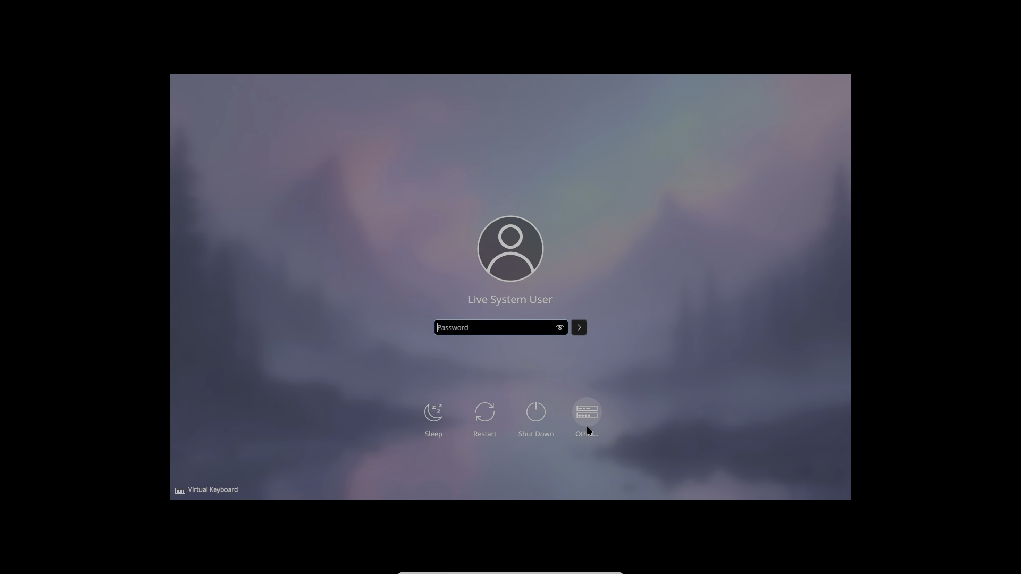
{"action": "left_click", "coordinate": [546, 420]}
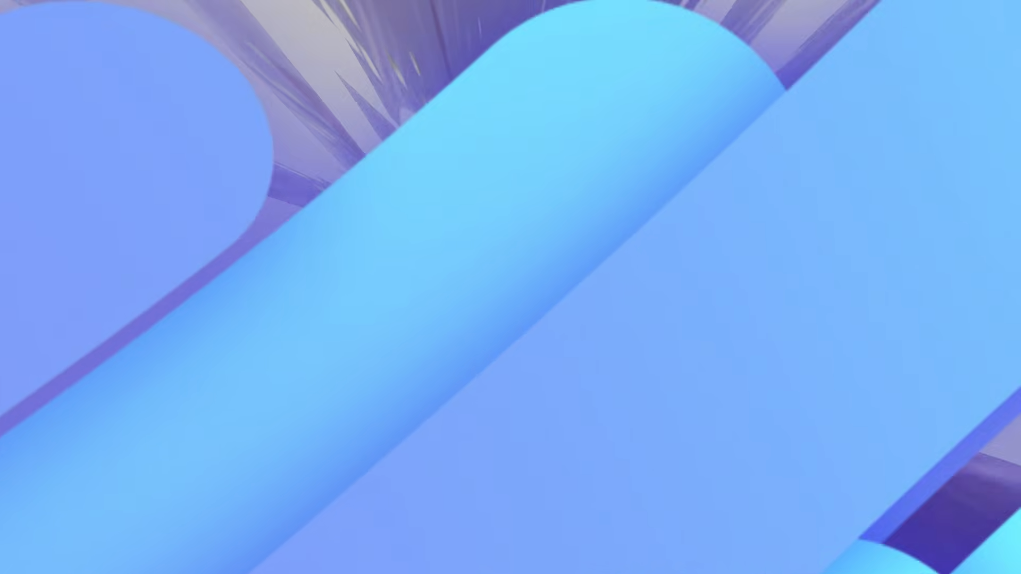